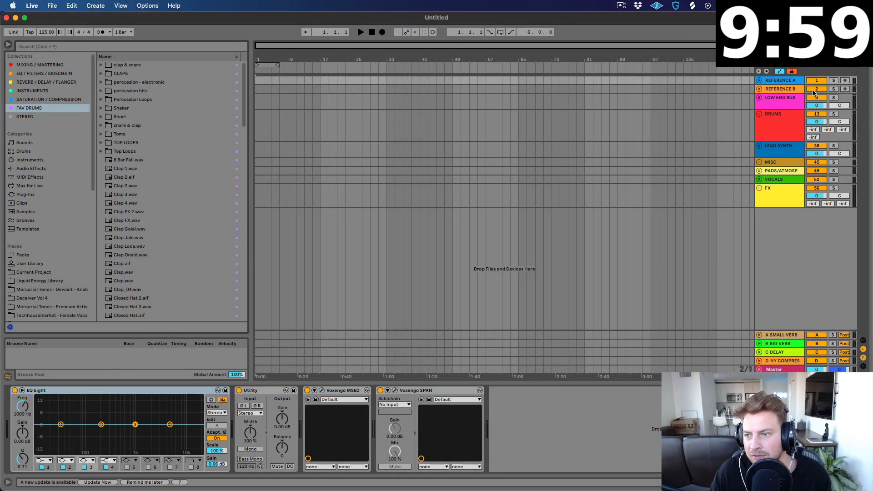
Step: Unfold the LOW END BUS group and its KICK subgroup to reveal the individual tracks
{"action": "left_click", "coordinate": [752, 119]}
{"action": "left_click", "coordinate": [759, 98]}
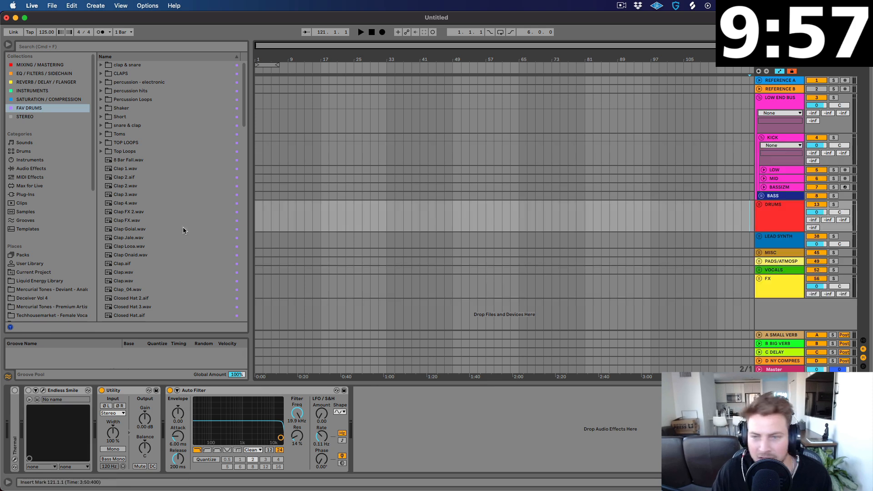
{"action": "left_click", "coordinate": [761, 137]}
Step: Audition the kick samples in the FAV DRUMS collection and place the second Kick.wav variant at bar 1 on the LOW track
{"action": "scroll", "coordinate": [135, 248], "scroll_direction": "down", "scroll_amount": 10}
{"action": "left_click", "coordinate": [136, 230]}
{"action": "scroll", "coordinate": [163, 277], "scroll_direction": "down", "scroll_amount": 4}
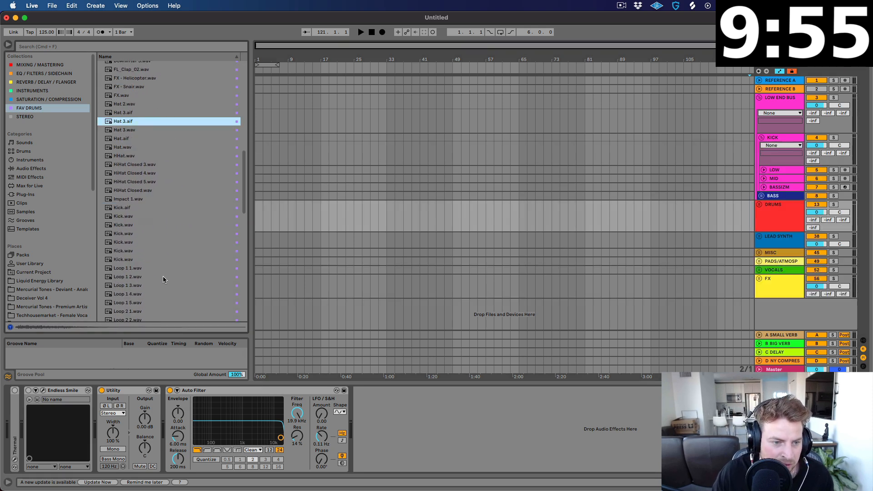
{"action": "left_click", "coordinate": [129, 251]}
{"action": "left_click", "coordinate": [128, 241]}
{"action": "left_click", "coordinate": [128, 208]}
{"action": "left_click", "coordinate": [127, 225]}
{"action": "left_click", "coordinate": [129, 217]}
{"action": "left_click", "coordinate": [355, 216]}
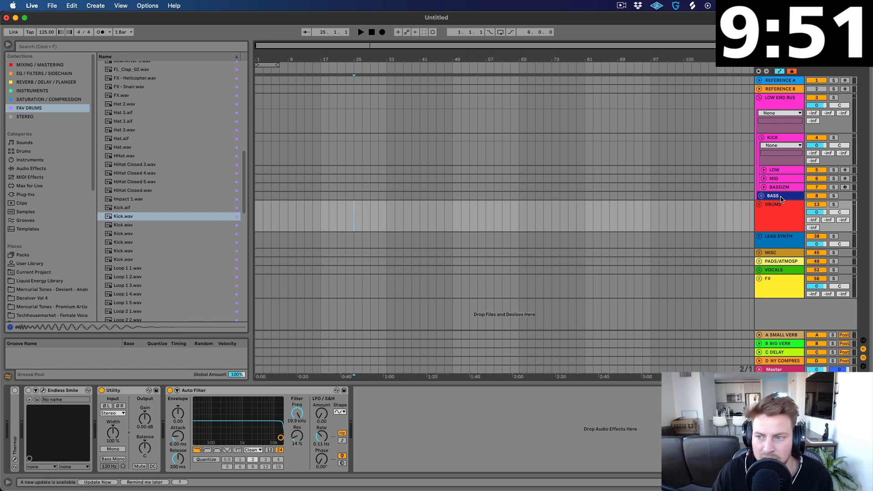
{"action": "left_click_drag", "start_coordinate": [242, 182], "coordinate": [257, 171]}
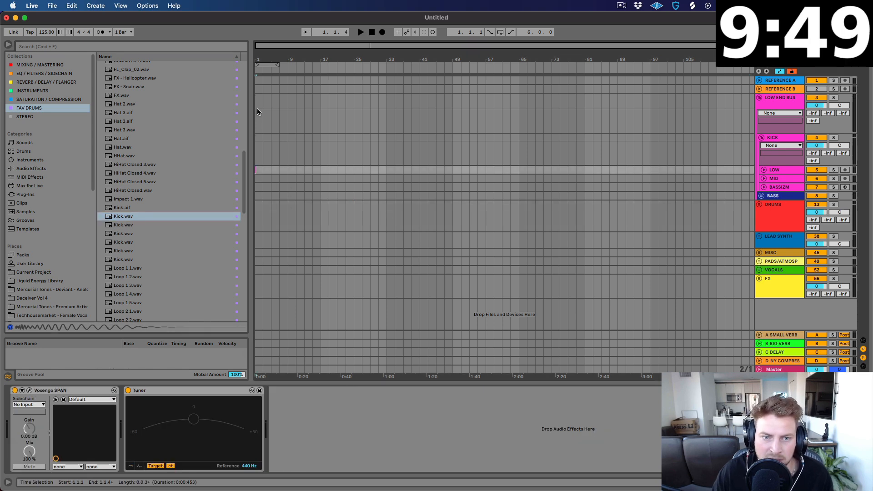
Step: Duplicate the one-beat kick to fill bar 1 with four hits and consolidate them into one clip
{"action": "left_click_drag", "start_coordinate": [258, 63], "coordinate": [299, 65]}
{"action": "key", "text": "super+d"}
{"action": "key", "text": "super+d"}
{"action": "key", "text": "super+d"}
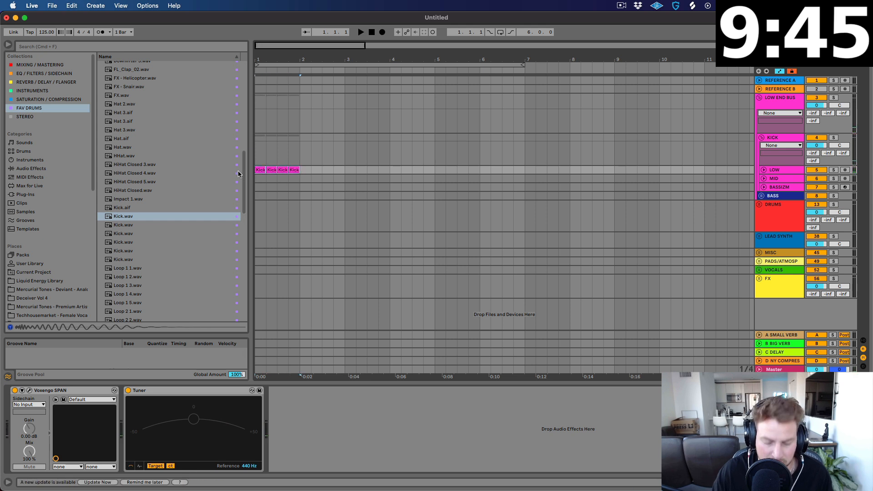
{"action": "key", "text": "super+j"}
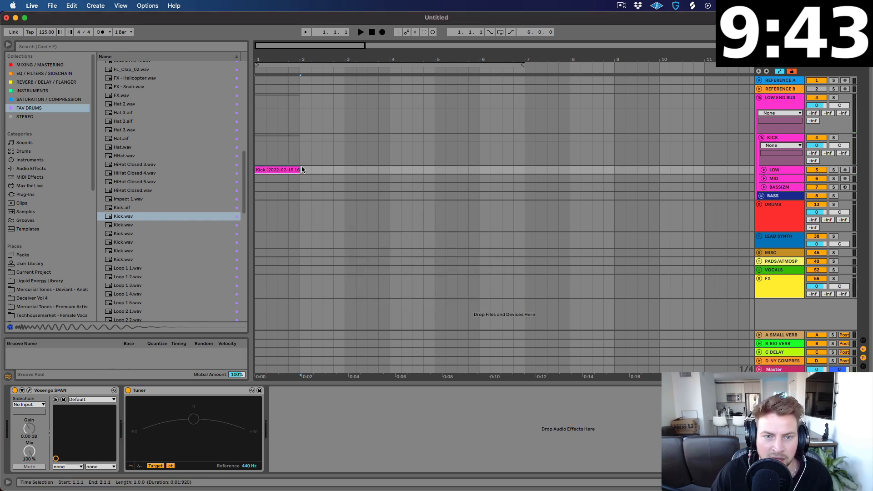
Step: Duplicate the one-bar kick clip across eight bars and loop the arrangement over those eight bars
{"action": "key", "text": "super+d"}
{"action": "key", "text": "super+d"}
{"action": "key", "text": "super+d"}
{"action": "key", "text": "super+d"}
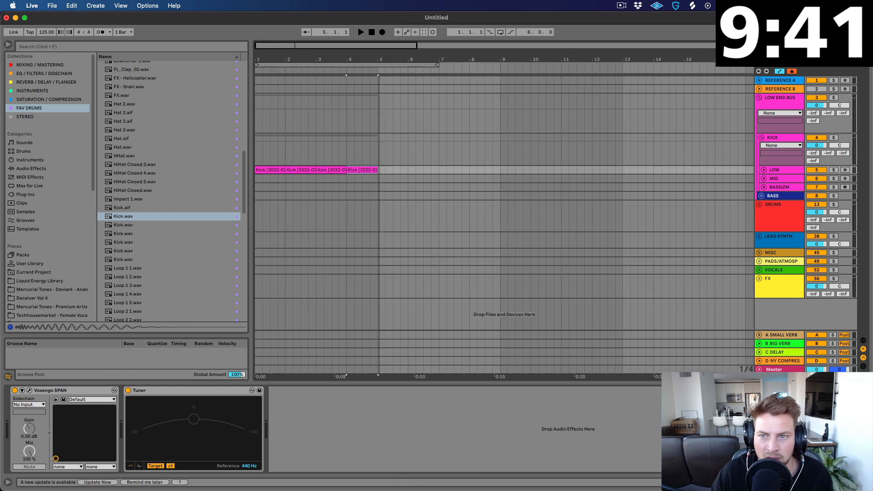
{"action": "key", "text": "super+d"}
{"action": "key", "text": "super+d"}
{"action": "key", "text": "super+d"}
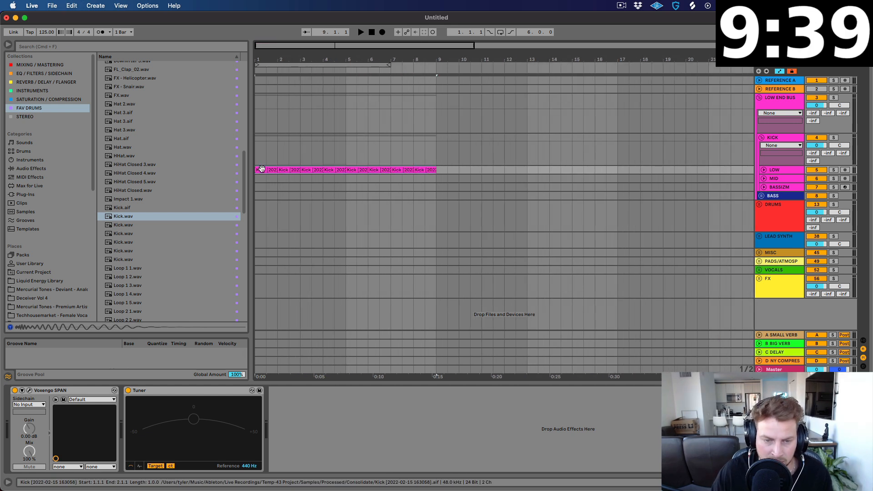
{"action": "key", "text": "super+l"}
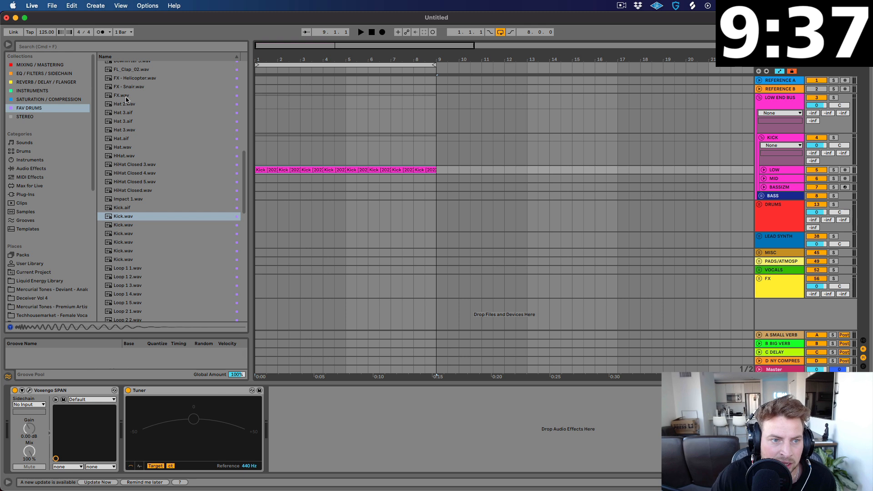
Step: Audition the clap samples in the FAV DRUMS collection and select Clap Looa.wav
{"action": "scroll", "coordinate": [135, 137], "scroll_direction": "up", "scroll_amount": 5}
{"action": "scroll", "coordinate": [136, 138], "scroll_direction": "up", "scroll_amount": 3}
{"action": "left_click", "coordinate": [130, 111]}
{"action": "key", "text": "Up"}
{"action": "key", "text": "Up"}
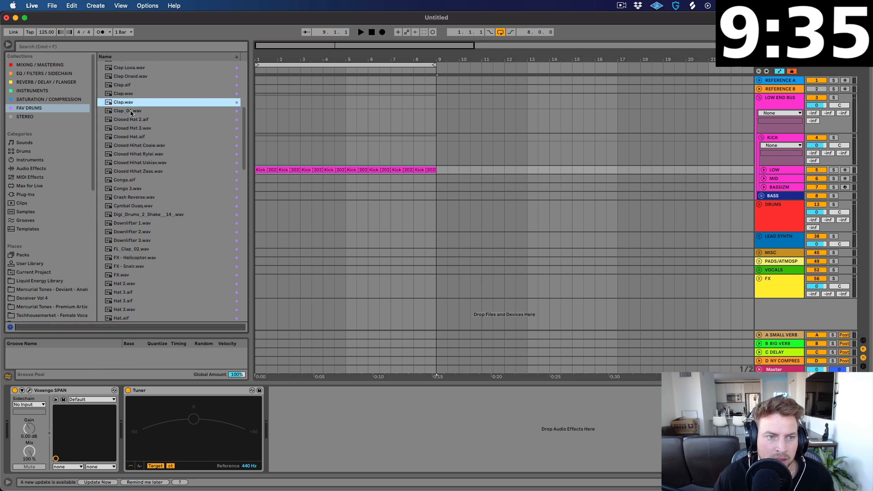
{"action": "key", "text": "Up"}
{"action": "key", "text": "Up"}
{"action": "key", "text": "Up"}
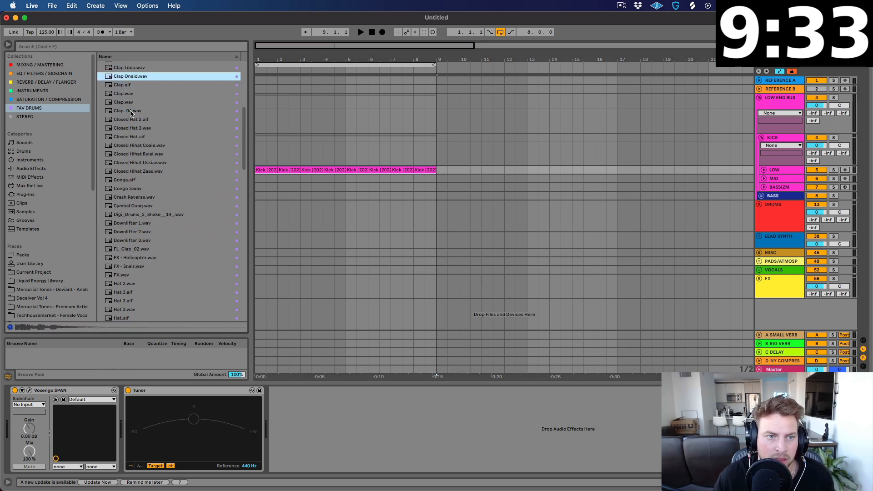
{"action": "key", "text": "Up"}
{"action": "key", "text": "Down"}
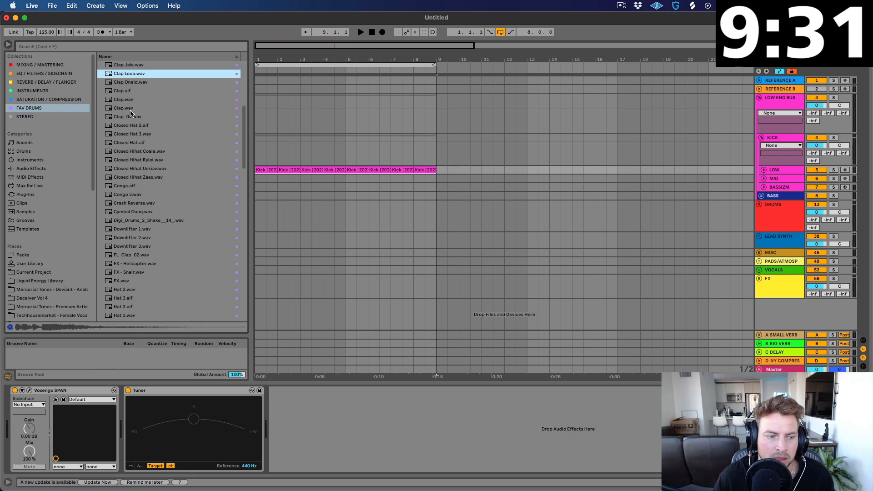
Step: Unfold the DRUMS group, its CLAP subgroup and the CENTER track
{"action": "left_click", "coordinate": [758, 236]}
{"action": "left_click", "coordinate": [760, 204]}
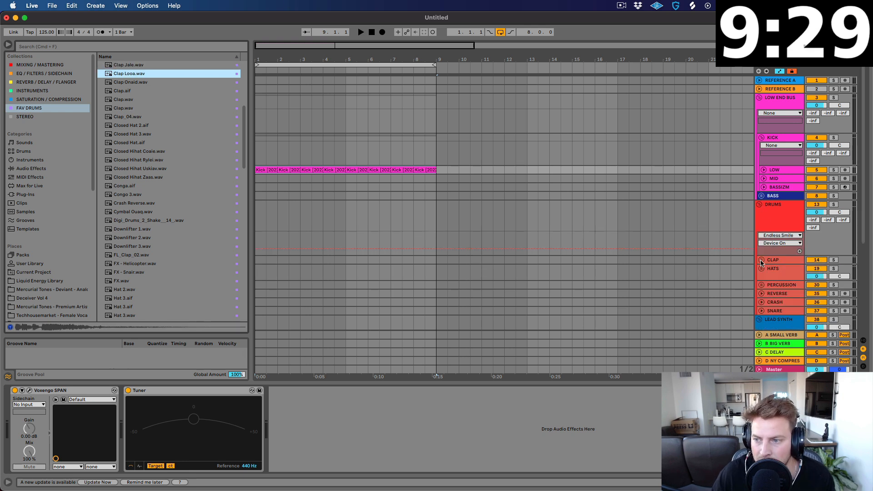
{"action": "left_click", "coordinate": [761, 260]}
{"action": "left_click", "coordinate": [764, 292]}
Step: Place Clap Looa.wav on beat 1.2 of the CENTER track and consolidate beats 1.1 to 1.3 into a two-beat clip
{"action": "left_click_drag", "start_coordinate": [265, 60], "coordinate": [277, 290]}
{"action": "left_click", "coordinate": [256, 292]}
{"action": "key", "text": "space"}
{"action": "key", "text": "space"}
{"action": "left_click", "coordinate": [290, 292]}
{"action": "key", "text": "super+v"}
{"action": "left_click_drag", "start_coordinate": [326, 293], "coordinate": [229, 294]}
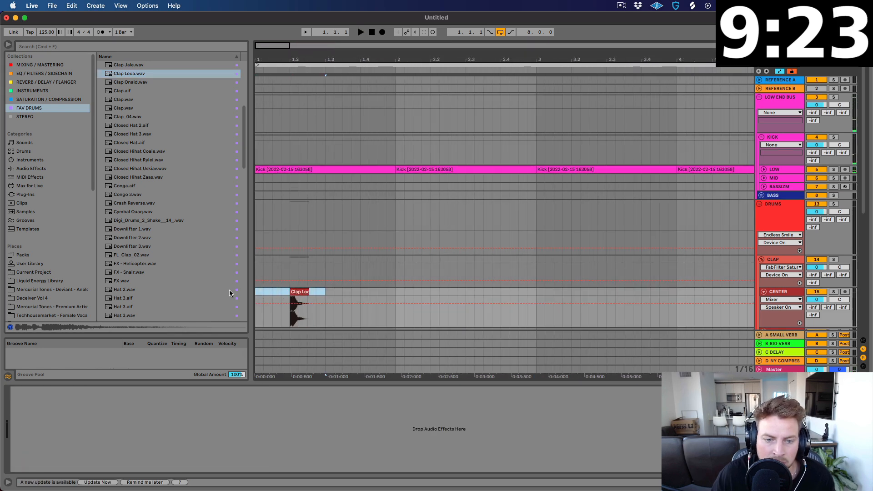
{"action": "key", "text": "super+j"}
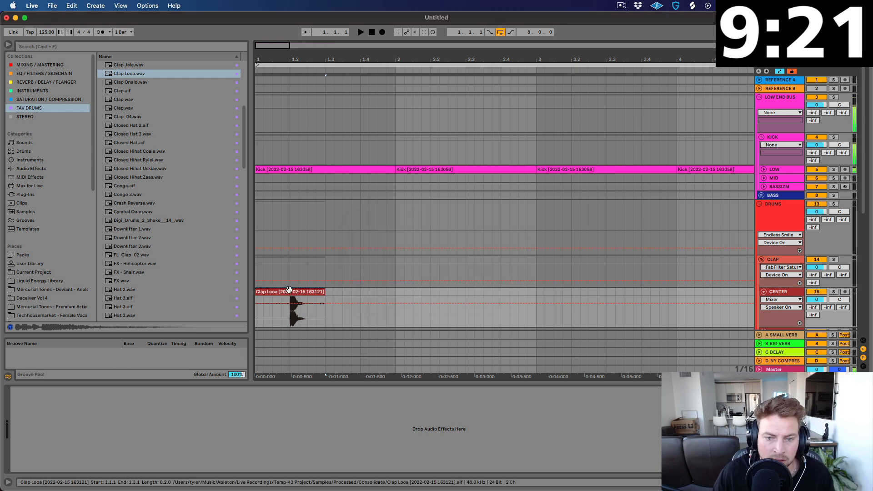
Step: Duplicate the two-beat clap clip along the CENTER track until it fills all eight bars
{"action": "key", "text": "super+d"}
{"action": "key", "text": "super+d"}
{"action": "key", "text": "super+d"}
{"action": "key", "text": "super+d"}
{"action": "key", "text": "super+d"}
{"action": "key", "text": "minus"}
{"action": "key", "text": "minus"}
{"action": "left_click", "coordinate": [333, 292]}
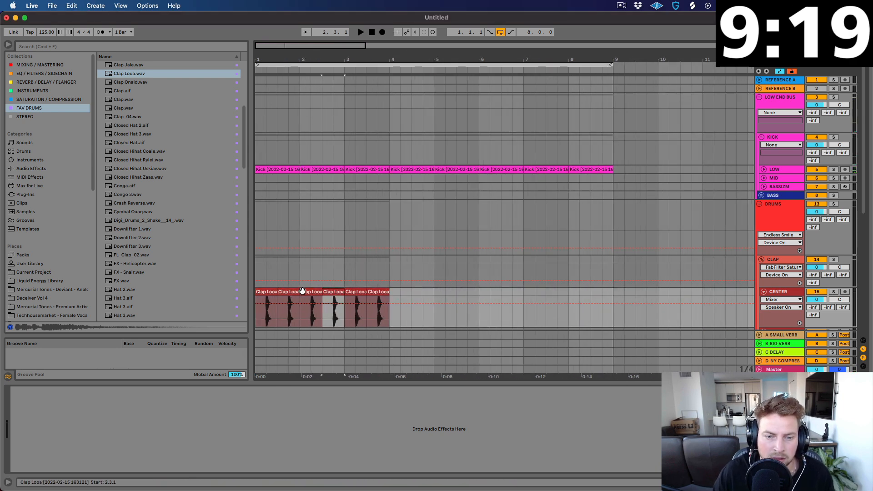
{"action": "left_click", "coordinate": [266, 293], "text": "shift"}
{"action": "key", "text": "super+d"}
{"action": "key", "text": "super+d"}
{"action": "key", "text": "super+d"}
Step: Unfold the TEXTURE track, the HATS group and its MAIN HAT subgroup
{"action": "scroll", "coordinate": [763, 193], "scroll_direction": "down", "scroll_amount": 6}
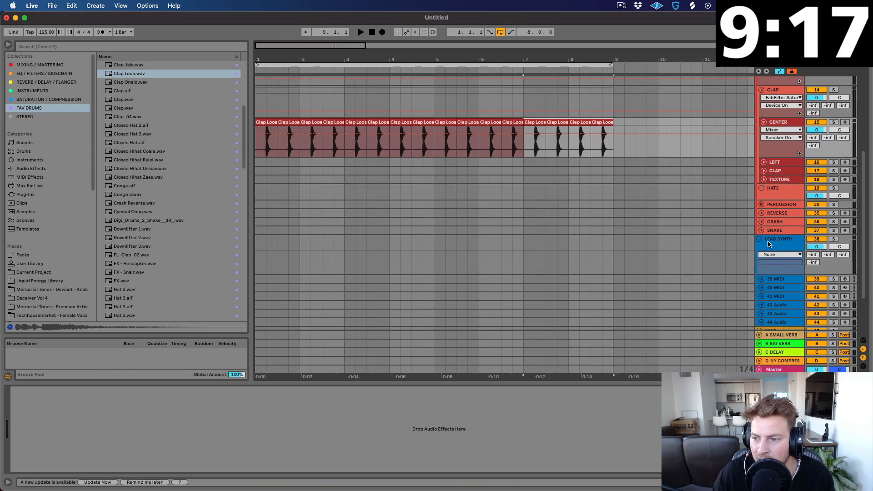
{"action": "left_click", "coordinate": [763, 193]}
{"action": "left_click", "coordinate": [764, 179]}
{"action": "left_click", "coordinate": [762, 195]}
{"action": "left_click", "coordinate": [761, 181]}
{"action": "left_click", "coordinate": [762, 220]}
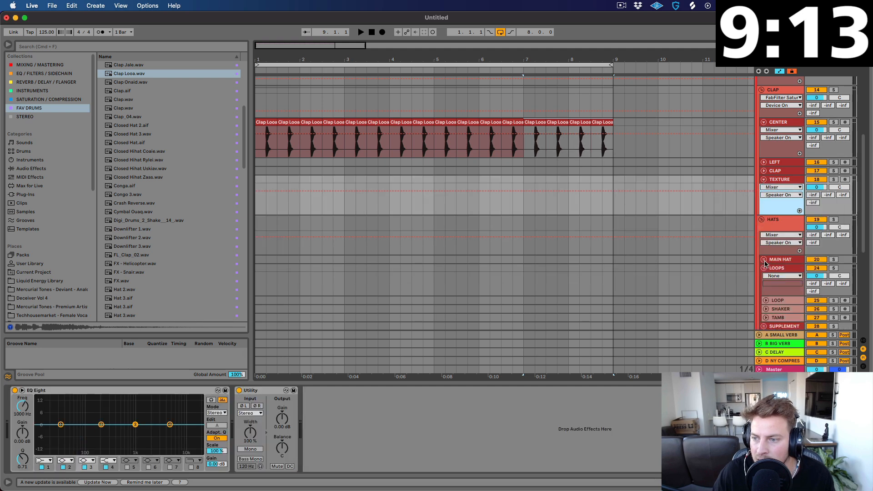
{"action": "left_click", "coordinate": [762, 260]}
Step: Audition the hat samples and add Hat 3.wav to the OPEN track under MAIN HAT
{"action": "scroll", "coordinate": [136, 249], "scroll_direction": "down", "scroll_amount": 5}
{"action": "left_click", "coordinate": [122, 190]}
{"action": "key", "text": "Down"}
{"action": "key", "text": "Down"}
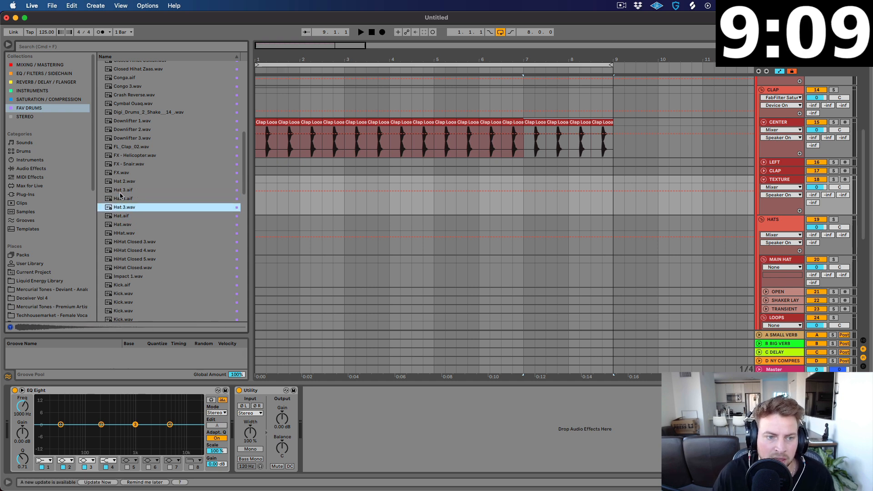
{"action": "left_click_drag", "start_coordinate": [125, 210], "coordinate": [238, 288]}
Step: Put the hat on the offbeat at 1.1.3 and consolidate the first beat into a one-beat clip
{"action": "key", "text": "plus"}
{"action": "key", "text": "plus"}
{"action": "key", "text": "plus"}
{"action": "key", "text": "plus"}
{"action": "key", "text": "plus"}
{"action": "key", "text": "super+j"}
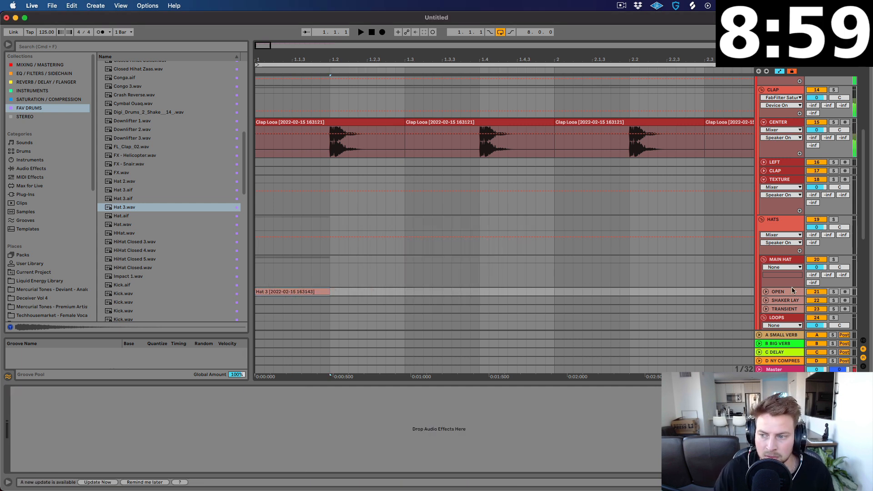
Step: Unfold the OPEN track and duplicate the one-beat hat clip once
{"action": "left_click", "coordinate": [766, 292]}
{"action": "key", "text": "super+d"}
{"action": "left_click", "coordinate": [341, 313]}
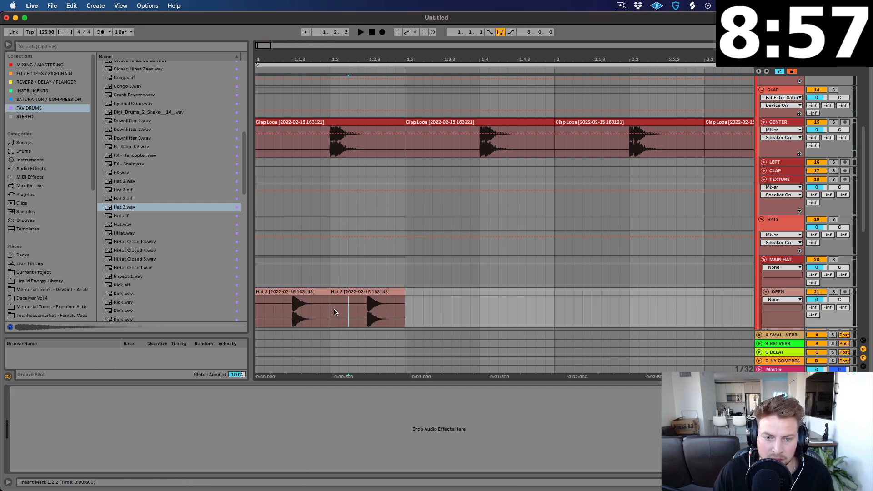
{"action": "left_click", "coordinate": [320, 306]}
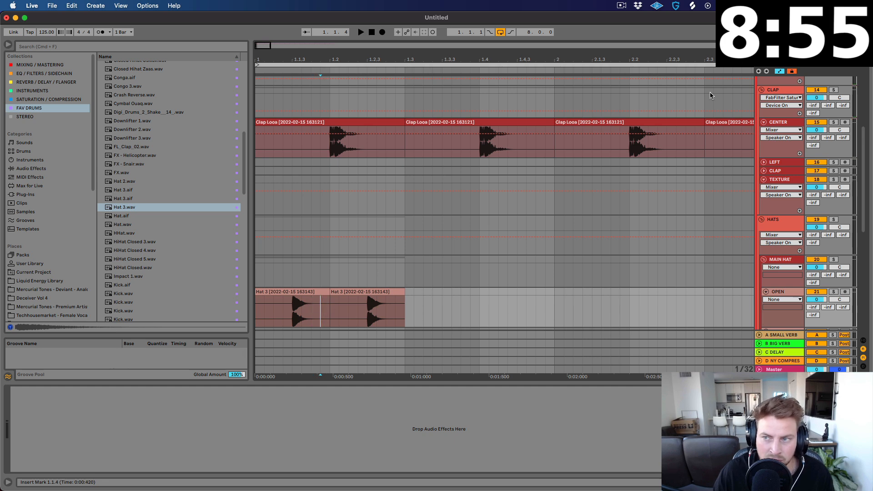
Step: Turn off envelope lock and automation mode, and add a fade-out to the first hat clip's tail
{"action": "left_click", "coordinate": [792, 71]}
{"action": "left_click", "coordinate": [324, 282]}
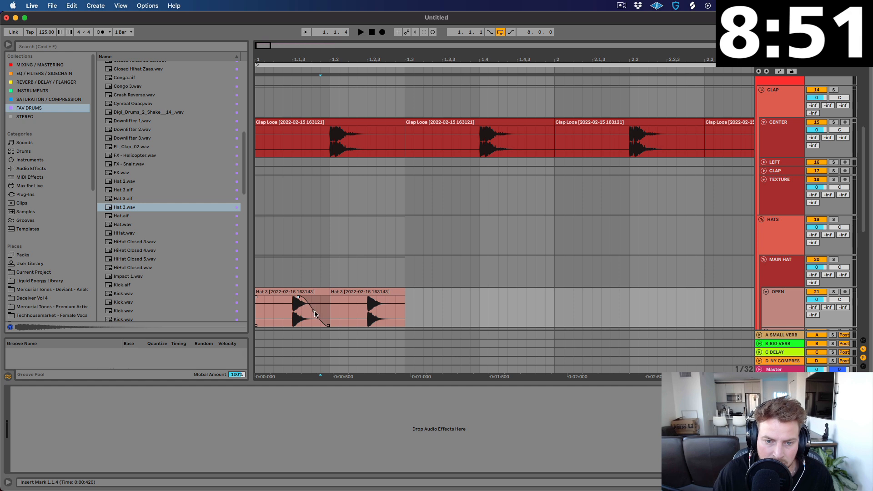
{"action": "left_click", "coordinate": [296, 298]}
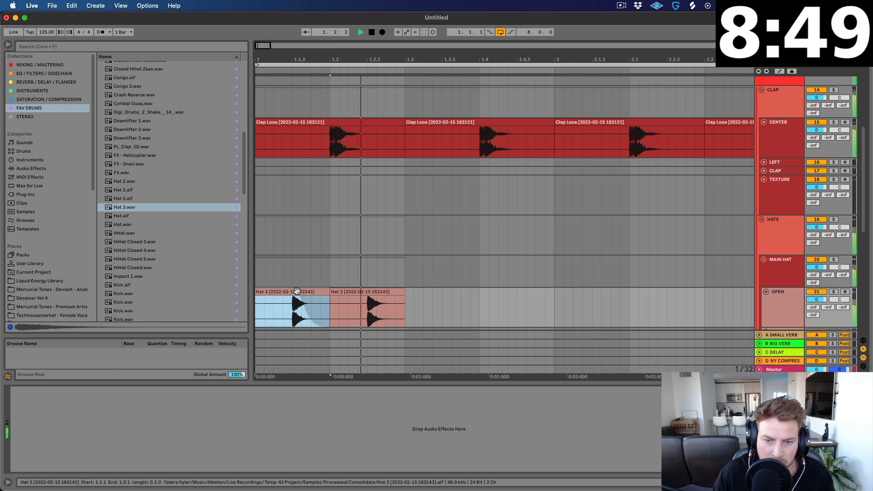
Step: Duplicate the pair of hat clips until they fill two bars and consolidate them into one clip
{"action": "left_click", "coordinate": [408, 296], "text": "shift"}
{"action": "left_click_drag", "start_coordinate": [303, 63], "coordinate": [303, 39]}
{"action": "key", "text": "super+d"}
{"action": "key", "text": "super+d"}
{"action": "key", "text": "super+d"}
{"action": "left_click", "coordinate": [268, 290], "text": "shift"}
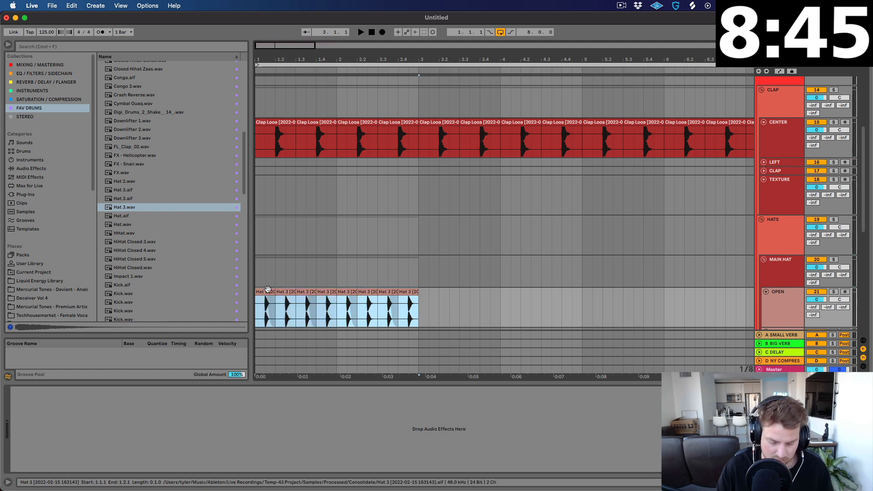
{"action": "key", "text": "super+j"}
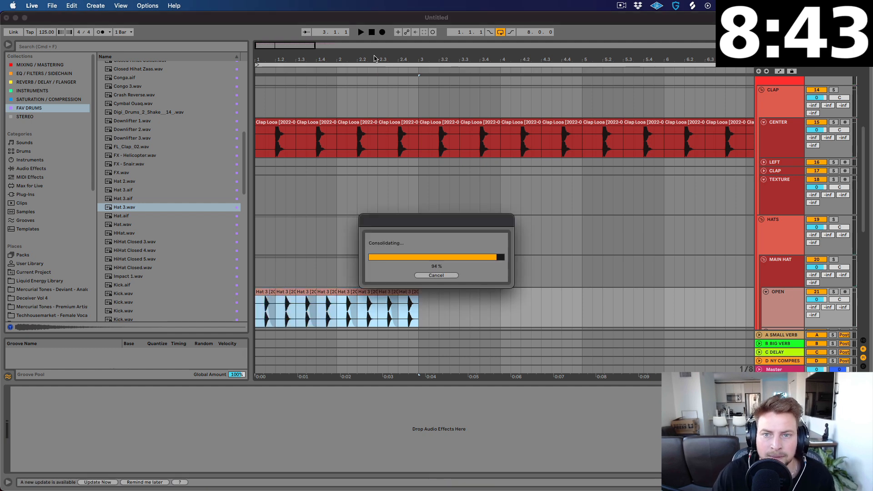
Step: Duplicate the two-bar hat clip along the OPEN track to fill all eight bars
{"action": "left_click_drag", "start_coordinate": [367, 59], "coordinate": [293, 58]}
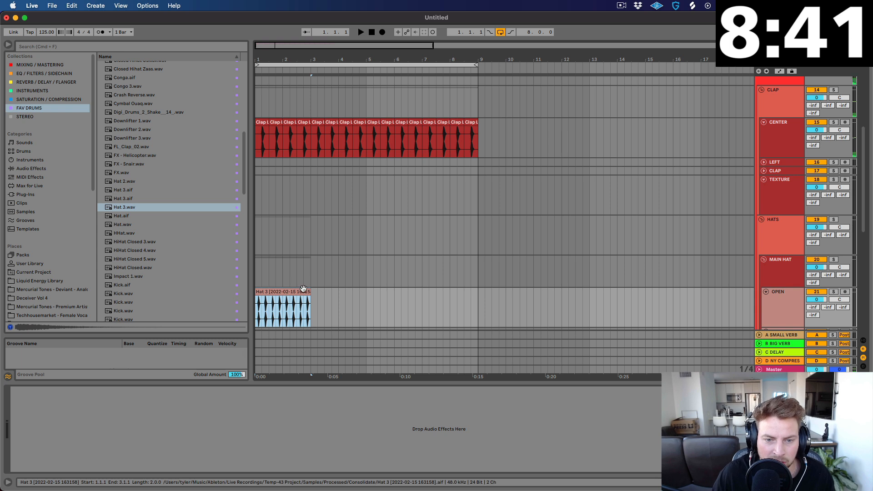
{"action": "key", "text": "super+d"}
{"action": "key", "text": "super+d"}
{"action": "key", "text": "super+d"}
Step: Open the Top Loops folder in the browser and audition a 124 bpm Evolution Of Sound loop against the drums
{"action": "scroll", "coordinate": [185, 179], "scroll_direction": "down", "scroll_amount": 4}
{"action": "scroll", "coordinate": [141, 234], "scroll_direction": "up", "scroll_amount": 8}
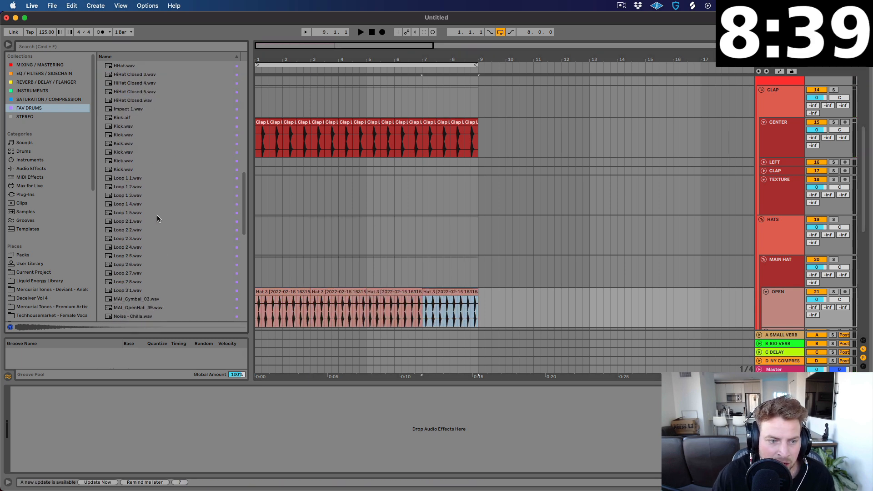
{"action": "scroll", "coordinate": [152, 150], "scroll_direction": "up", "scroll_amount": 8}
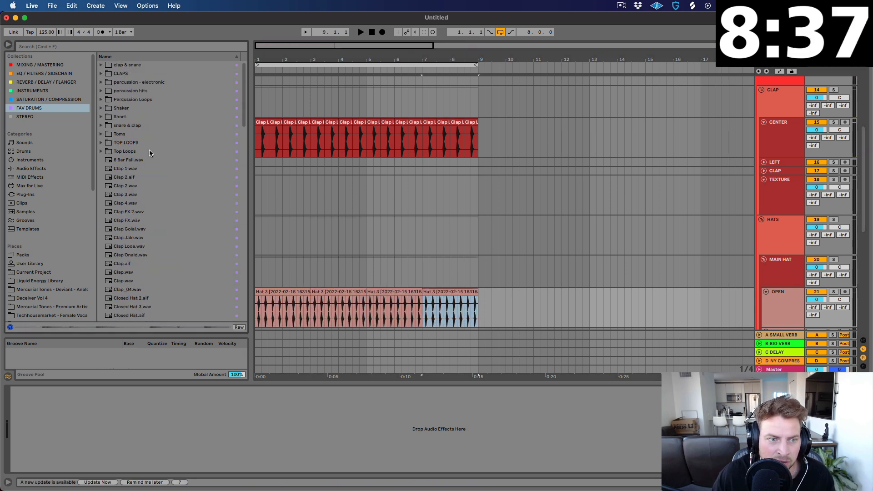
{"action": "left_click", "coordinate": [126, 143]}
{"action": "double_click", "coordinate": [136, 153]}
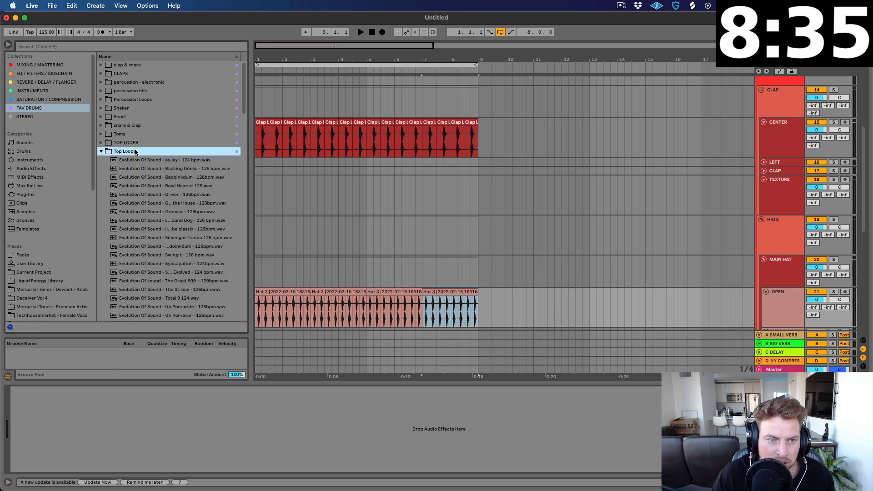
{"action": "left_click", "coordinate": [200, 272]}
{"action": "key", "text": "space"}
Step: Place Evolution Of Sound - Un Porvaride - 126bpm at bar 1 of the unfolded LOOP track and duplicate it to fill eight bars
{"action": "scroll", "coordinate": [706, 244], "scroll_direction": "down", "scroll_amount": 5}
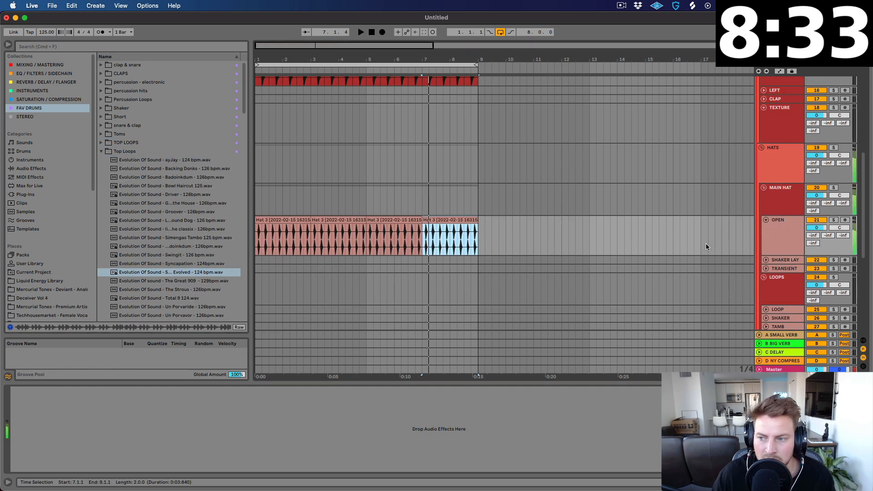
{"action": "left_click", "coordinate": [766, 278]}
{"action": "left_click", "coordinate": [190, 308]}
{"action": "scroll", "coordinate": [189, 307], "scroll_direction": "down", "scroll_amount": 1}
{"action": "left_click", "coordinate": [182, 301]}
{"action": "left_click_drag", "start_coordinate": [175, 282], "coordinate": [258, 295]}
{"action": "key", "text": "super+d"}
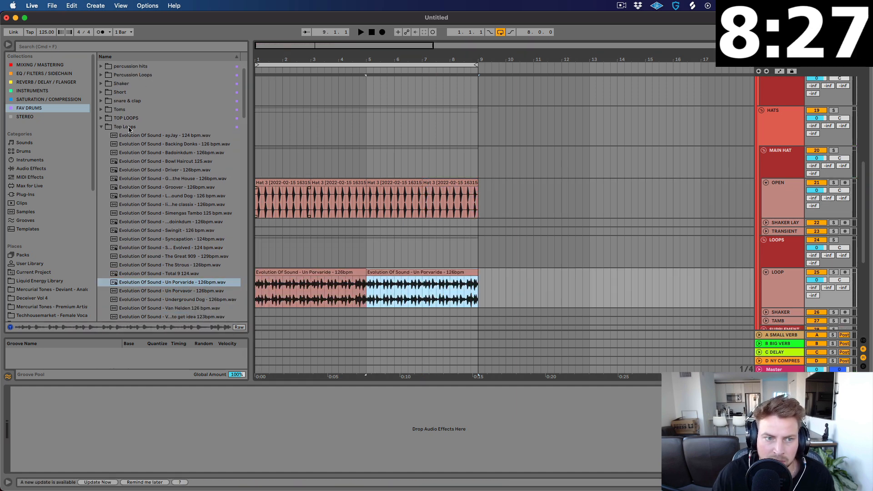
Step: Audition loops from the TOP LOOPS folder, then lay SOBV2_TOP_latte_125bpm on the SHAKER track from bar 1, duplicated to fill eight bars
{"action": "left_click", "coordinate": [101, 118]}
{"action": "left_click", "coordinate": [175, 256]}
{"action": "left_click", "coordinate": [212, 300]}
{"action": "scroll", "coordinate": [206, 294], "scroll_direction": "down", "scroll_amount": 5}
{"action": "left_click", "coordinate": [184, 287]}
{"action": "scroll", "coordinate": [184, 281], "scroll_direction": "down", "scroll_amount": 1}
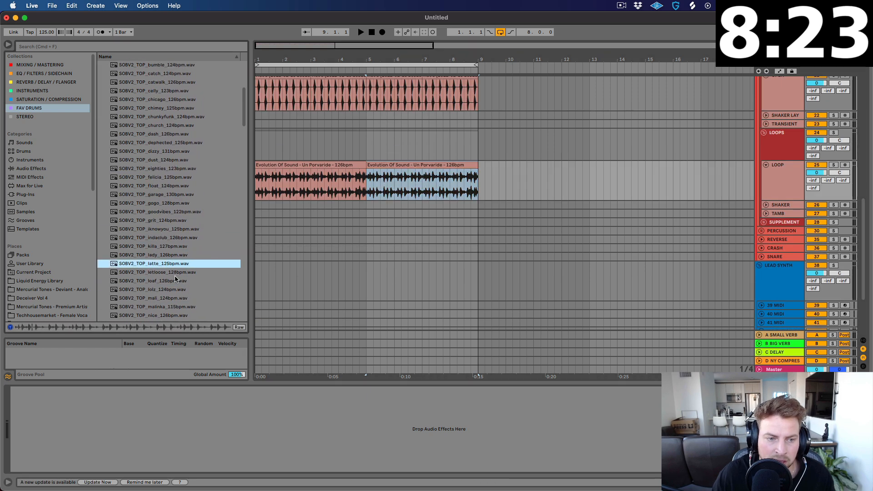
{"action": "left_click_drag", "start_coordinate": [259, 208], "coordinate": [259, 206]}
{"action": "key", "text": "super+d"}
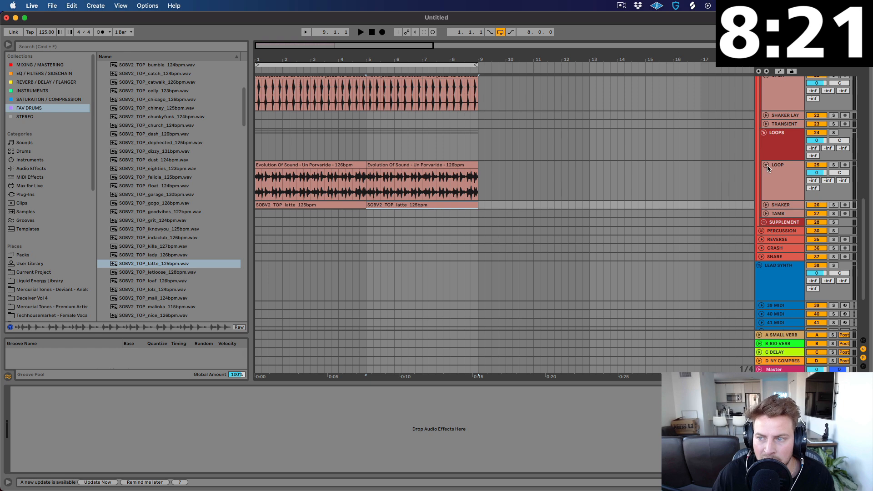
Step: Set the first LOOP clip to Beats warping with transient looping off and a transient envelope of 41, and duplicate it over bars 5–8
{"action": "left_click", "coordinate": [766, 165]}
{"action": "double_click", "coordinate": [307, 164]}
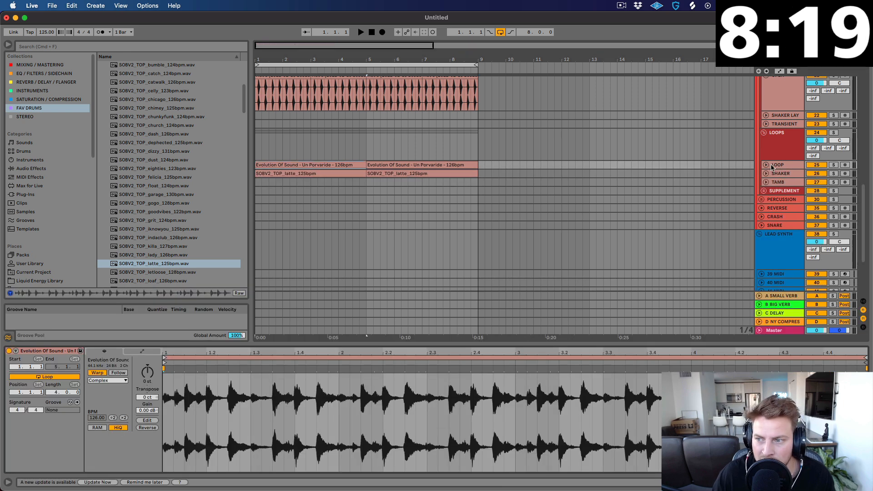
{"action": "left_click", "coordinate": [766, 165]}
{"action": "left_click", "coordinate": [107, 380]}
{"action": "left_click", "coordinate": [98, 381]}
{"action": "left_click", "coordinate": [97, 401]}
{"action": "key", "text": "space"}
{"action": "mouse_move", "coordinate": [111, 405]}
{"action": "left_mouse_down"}
{"action": "mouse_move", "coordinate": [111, 421]}
{"action": "mouse_move", "coordinate": [118, 405]}
{"action": "left_mouse_up"}
{"action": "left_click", "coordinate": [314, 165]}
{"action": "key", "text": "super+d"}
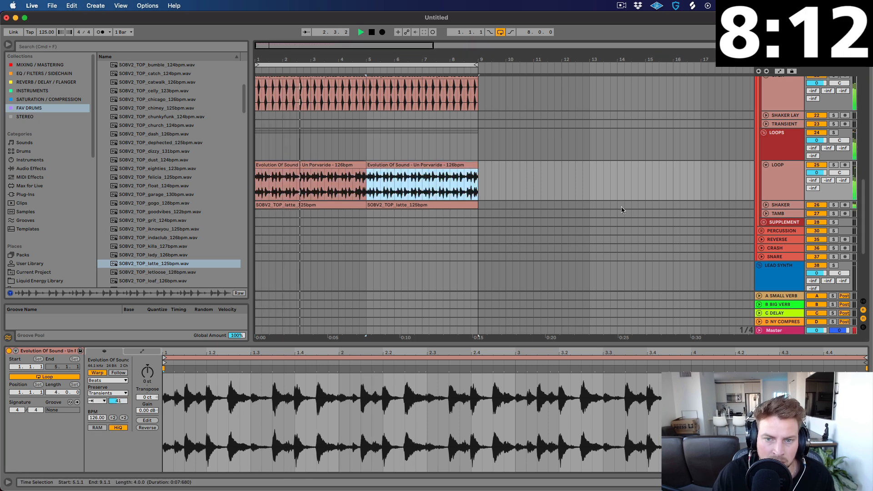
Step: Unfold the SHAKER track and set its first clip to Beats warping with transient looping off and a transient envelope of 46
{"action": "left_click", "coordinate": [766, 205]}
{"action": "left_click", "coordinate": [309, 223]}
{"action": "left_click", "coordinate": [108, 380]}
{"action": "left_click", "coordinate": [102, 381]}
{"action": "left_click_drag", "start_coordinate": [115, 405], "coordinate": [115, 427]}
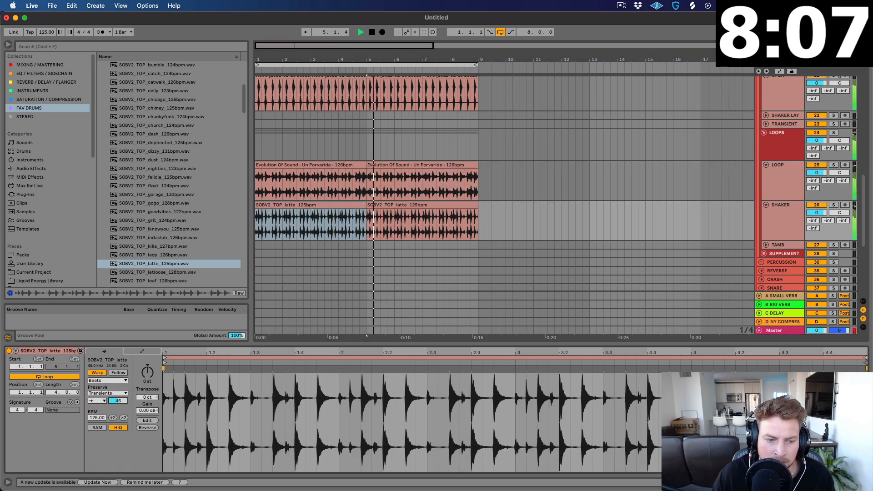
Step: Lower the LOOP track to -5.6 dB and SHAKER to -5.1 dB, and duplicate both tracks' first clips over bars 5–8
{"action": "left_click_drag", "start_coordinate": [816, 172], "coordinate": [816, 222]}
{"action": "left_click", "coordinate": [335, 205]}
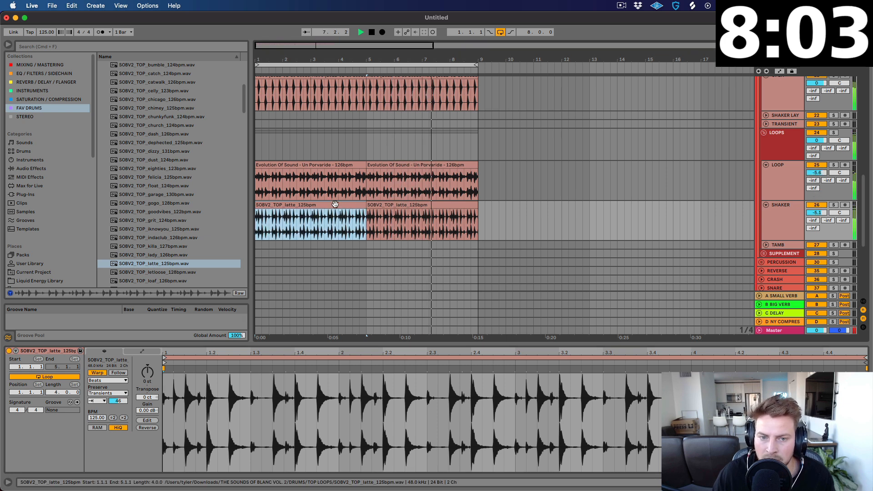
{"action": "left_click", "coordinate": [328, 164], "text": "shift"}
{"action": "key", "text": "super+d"}
Step: Add SOBV2_TOP_pyramids_126bpm at bar 1 on a new track between SHAKER and TAMB and play it with the drums
{"action": "scroll", "coordinate": [157, 235], "scroll_direction": "down", "scroll_amount": 7}
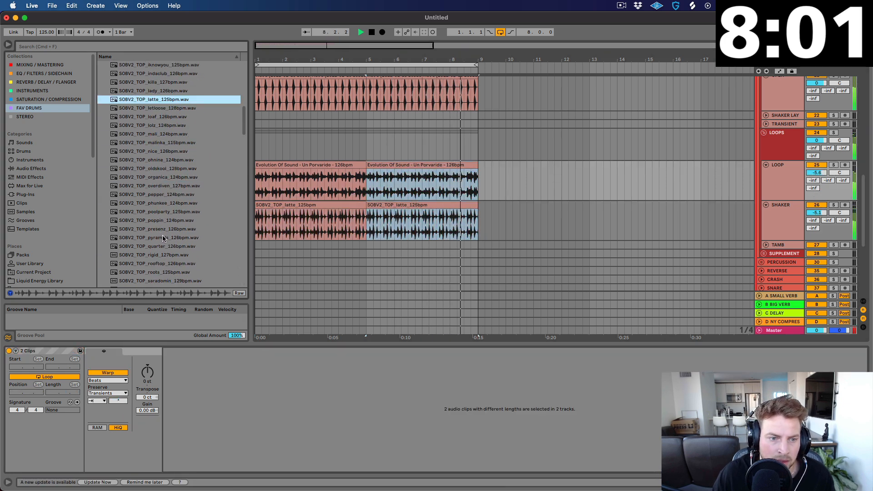
{"action": "left_click", "coordinate": [157, 237]}
{"action": "scroll", "coordinate": [182, 204], "scroll_direction": "down", "scroll_amount": 3}
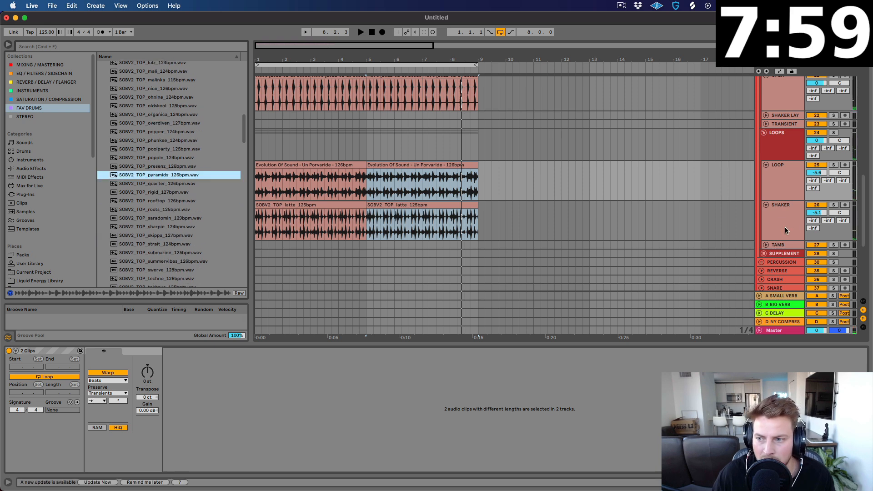
{"action": "left_click_drag", "start_coordinate": [157, 174], "coordinate": [257, 250]}
{"action": "key", "text": "space"}
Step: Duplicate the half-beat slice at 2.4.1 of the pyramids loop once so that it repeats right before bar 3
{"action": "left_click_drag", "start_coordinate": [289, 60], "coordinate": [341, 86]}
{"action": "left_click_drag", "start_coordinate": [370, 261], "coordinate": [376, 254]}
{"action": "key", "text": "super+d"}
{"action": "key", "text": "super+d"}
{"action": "key", "text": "super+z"}
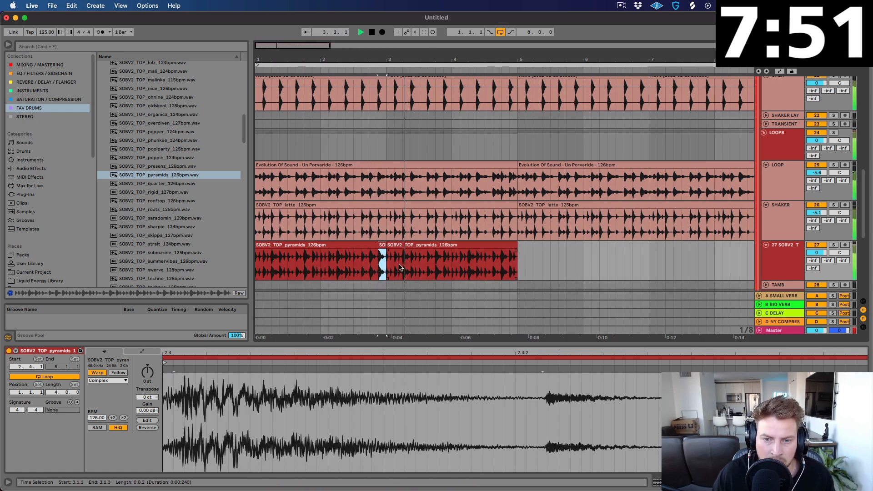
Step: Duplicate the half-beat slice at 4.3.3 of the pyramids loop twice to create a stutter leading into bar 5
{"action": "left_click", "coordinate": [486, 262]}
{"action": "left_click_drag", "start_coordinate": [491, 261], "coordinate": [498, 248]}
{"action": "key", "text": "super+d"}
{"action": "key", "text": "super+d"}
{"action": "key", "text": "space"}
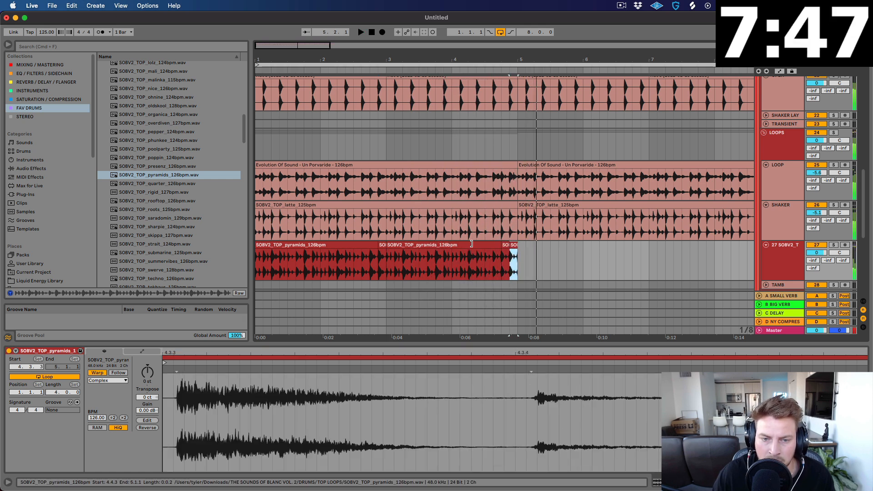
Step: Duplicate all the edited pyramids slices from bars 1–4 over bars 5–8
{"action": "left_click", "coordinate": [264, 245], "text": "shift"}
{"action": "key", "text": "super+d"}
{"action": "left_click_drag", "start_coordinate": [449, 59], "coordinate": [454, 32]}
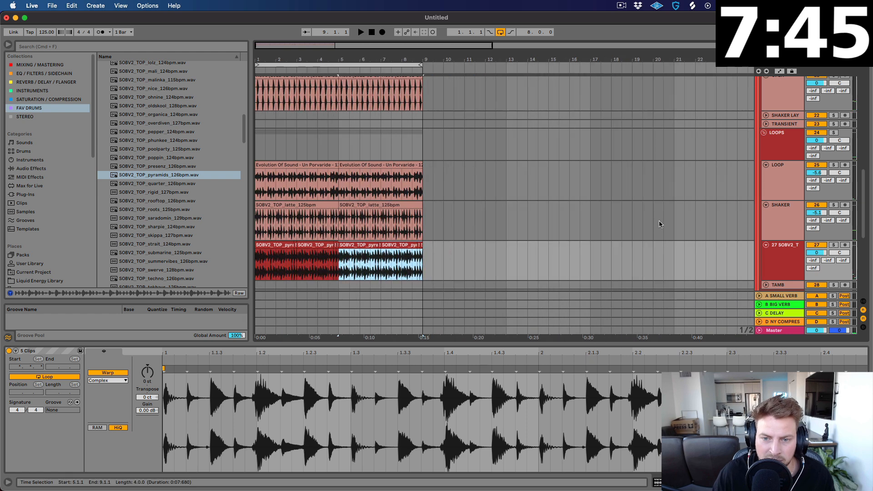
Step: Set the pyramids track volume to -0.7 dB and consolidate its slices in bars 5–8 into one clip
{"action": "left_click_drag", "start_coordinate": [816, 252], "coordinate": [817, 254]}
{"action": "left_click", "coordinate": [379, 245]}
{"action": "left_click", "coordinate": [357, 245]}
{"action": "left_click", "coordinate": [423, 247], "text": "shift"}
{"action": "key", "text": "super+j"}
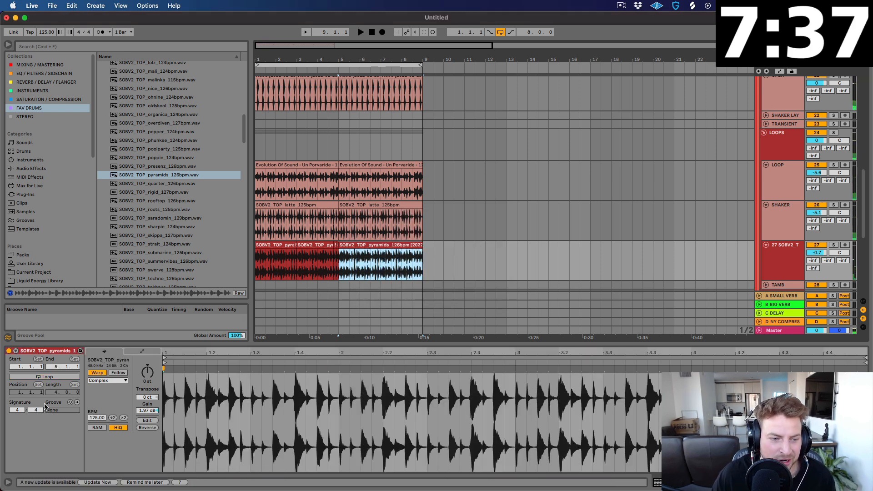
Step: Set the consolidated pyramids clip to Beats warping, transient looping off, 125 BPM and a transient envelope of 53, and copy it over bars 1–4
{"action": "left_click", "coordinate": [95, 380]}
{"action": "left_click", "coordinate": [97, 388]}
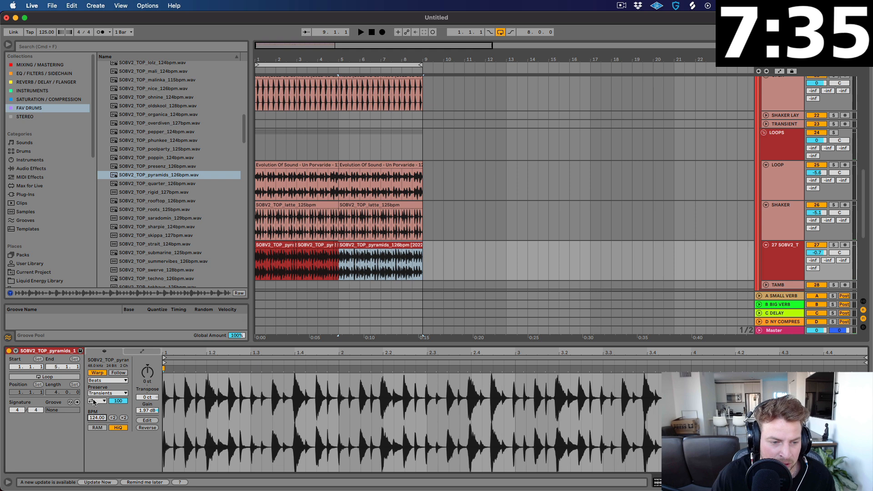
{"action": "left_click", "coordinate": [98, 409]}
{"action": "left_click", "coordinate": [96, 420]}
{"action": "type", "text": "12"}
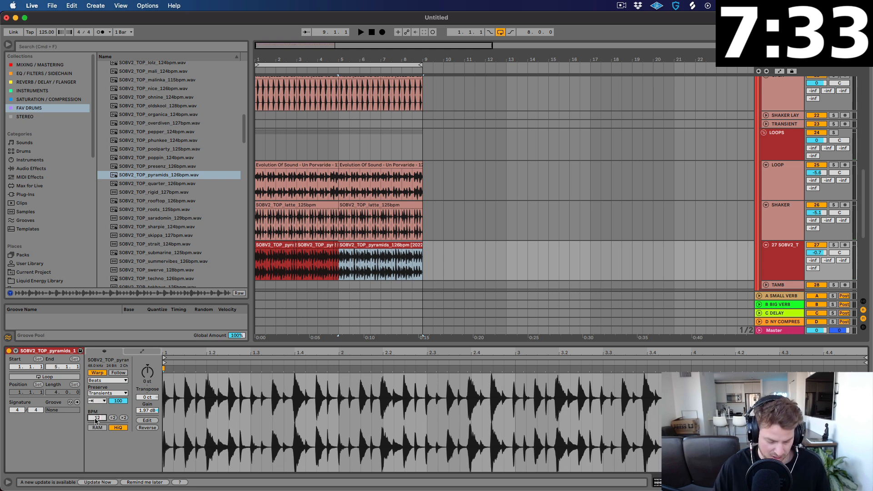
{"action": "type", "text": "5"}
{"action": "key", "text": "Return"}
{"action": "left_click_drag", "start_coordinate": [118, 401], "coordinate": [118, 407]}
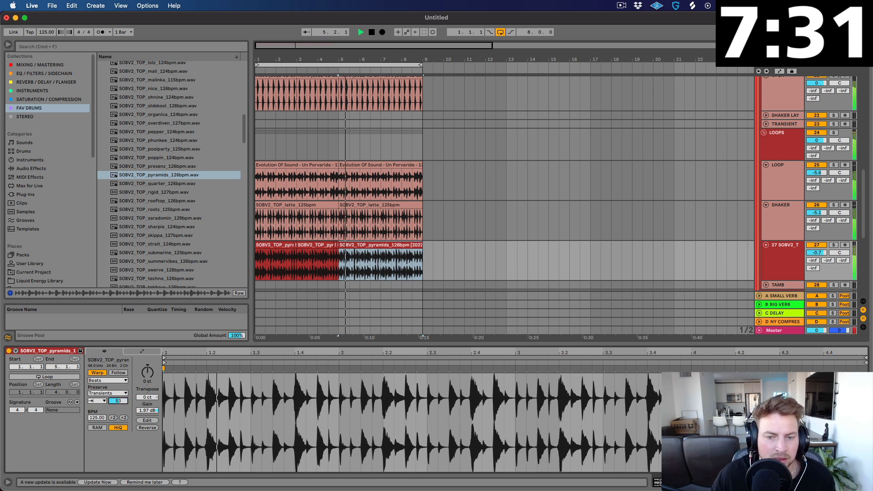
{"action": "left_click", "coordinate": [374, 244]}
{"action": "left_click", "coordinate": [269, 246]}
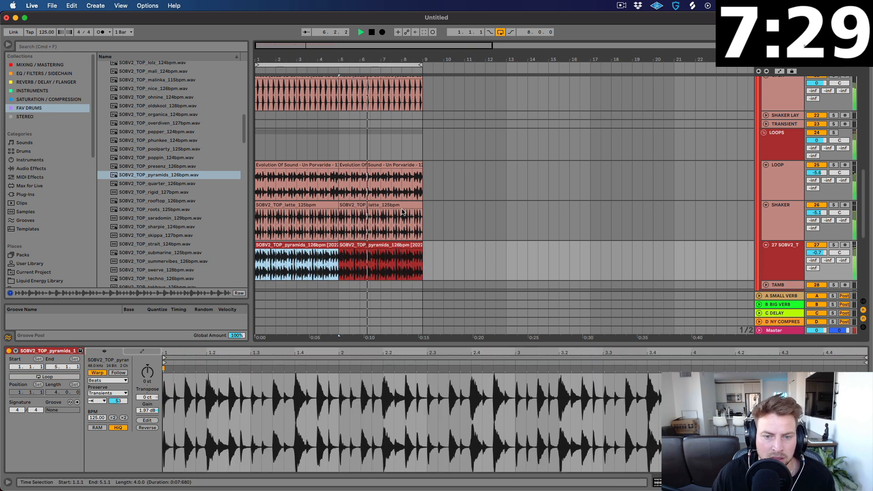
Step: Unfold the BASS group and load the Wolsa Bass instrument from the INSTRUMENTS collection onto the BASS 1 track
{"action": "scroll", "coordinate": [500, 178], "scroll_direction": "up", "scroll_amount": 10}
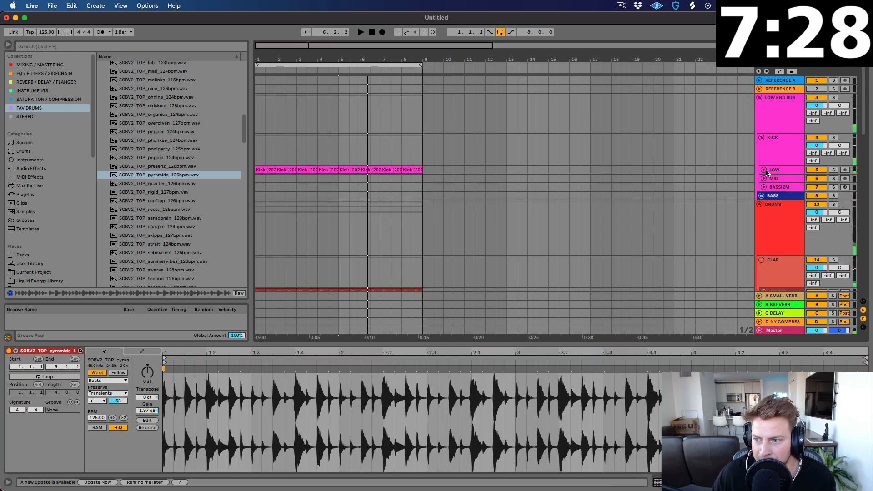
{"action": "left_click", "coordinate": [761, 195]}
{"action": "left_click", "coordinate": [777, 228]}
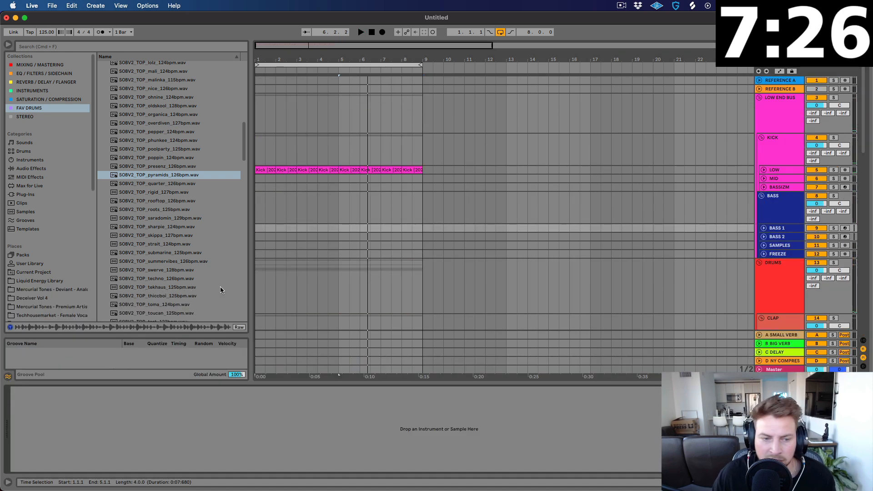
{"action": "left_click", "coordinate": [32, 91]}
{"action": "double_click", "coordinate": [136, 230]}
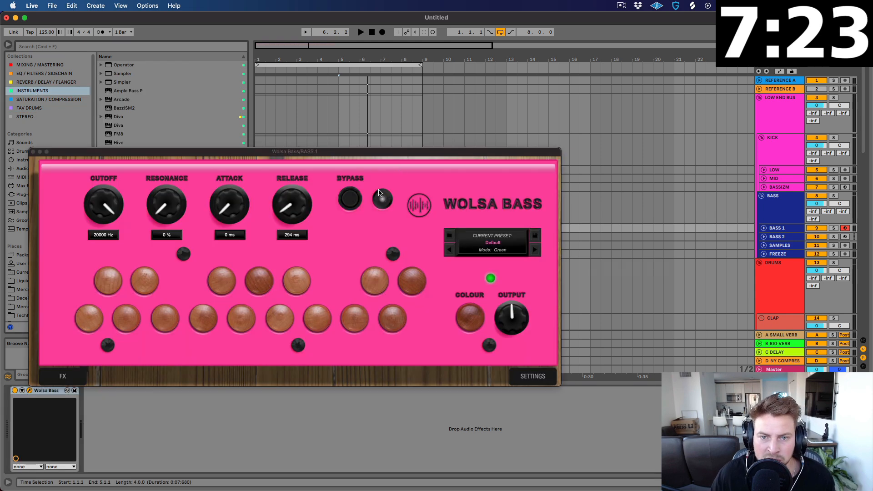
{"action": "left_click_drag", "start_coordinate": [311, 151], "coordinate": [370, 117]}
Step: Audition the Pluck Me Up, Square Jungle Lfo and Raw Republic presets from the Rossi bank in Wolsa Bass
{"action": "left_click", "coordinate": [569, 208]}
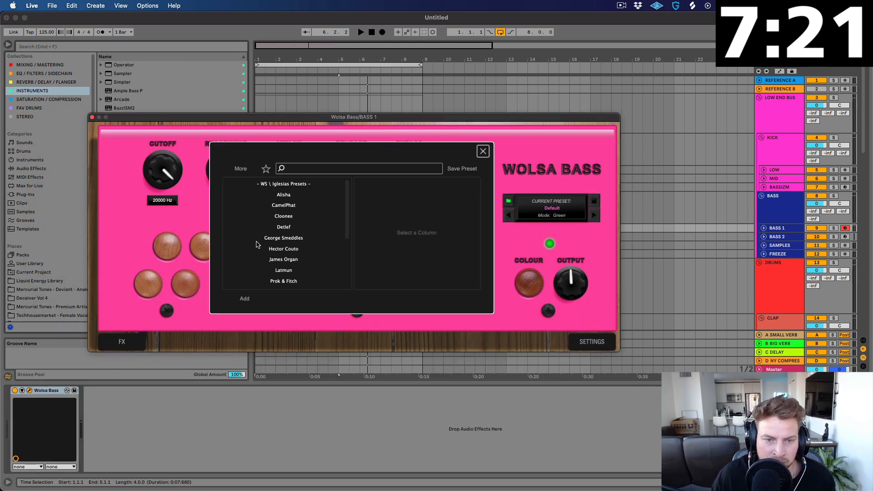
{"action": "scroll", "coordinate": [285, 237], "scroll_direction": "down", "scroll_amount": 5}
{"action": "left_click", "coordinate": [285, 240]}
{"action": "left_click", "coordinate": [424, 195]}
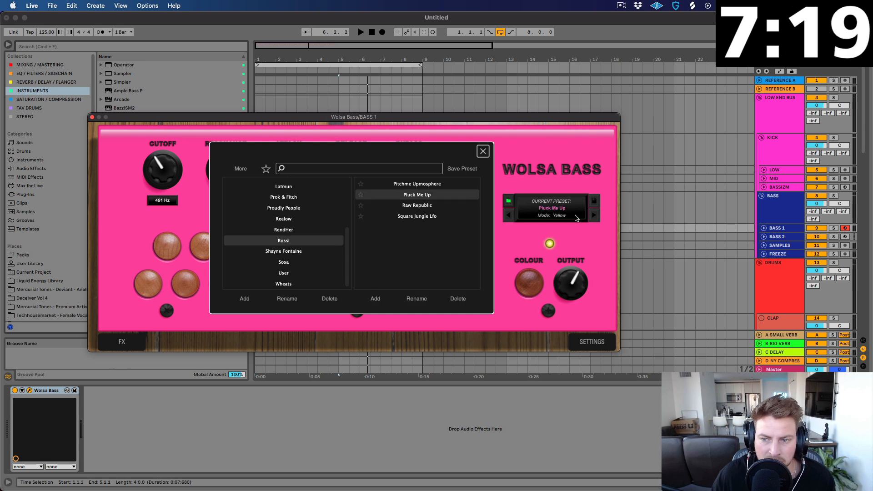
{"action": "key", "text": "a"}
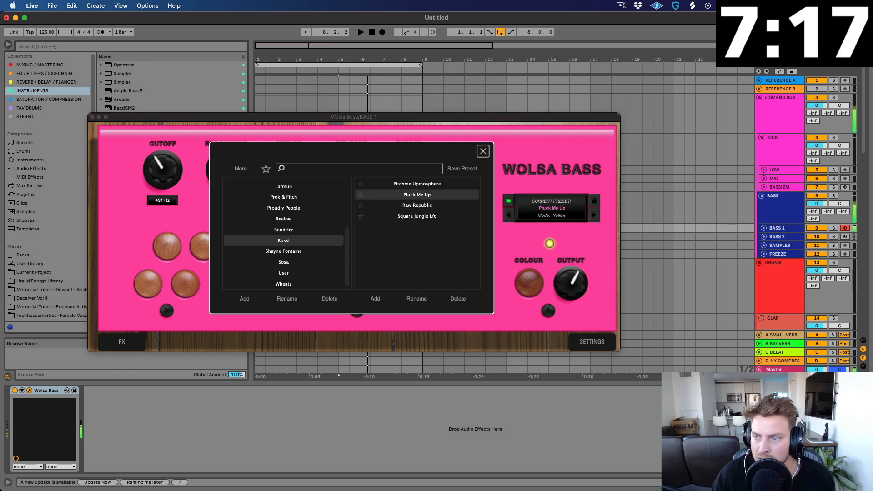
{"action": "left_click", "coordinate": [408, 217]}
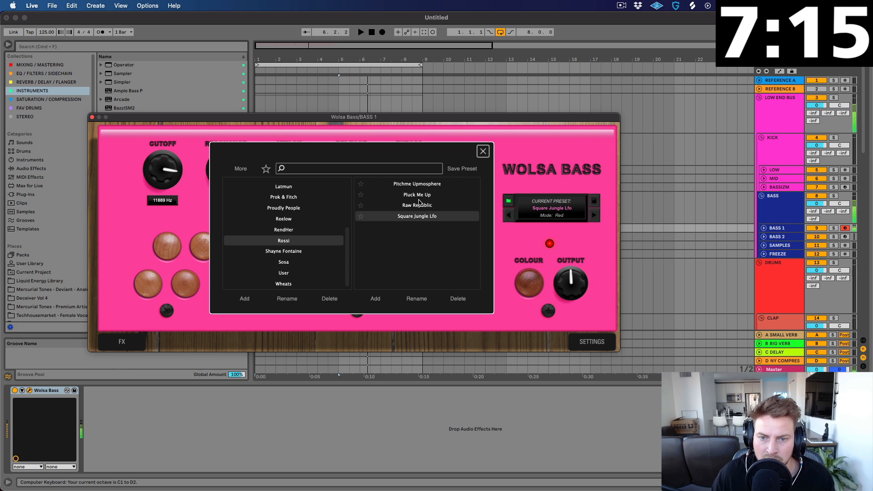
{"action": "left_click", "coordinate": [419, 208]}
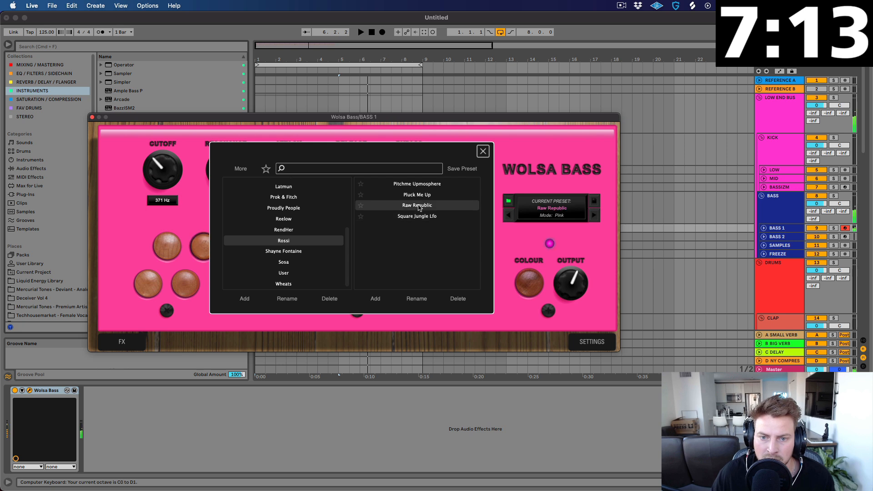
Step: Load the Reecords preset from the Reelow bank in Wolsa Bass and close the instrument window
{"action": "left_click", "coordinate": [284, 219]}
{"action": "left_click", "coordinate": [425, 205]}
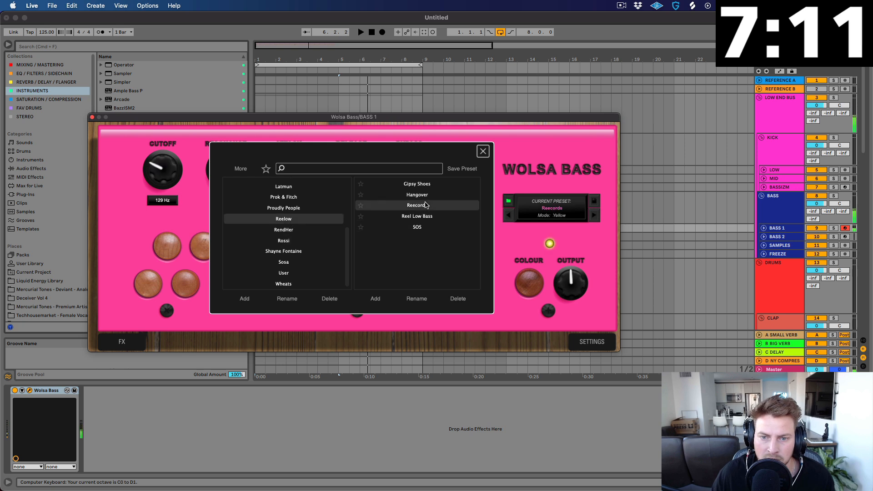
{"action": "left_click", "coordinate": [419, 208]}
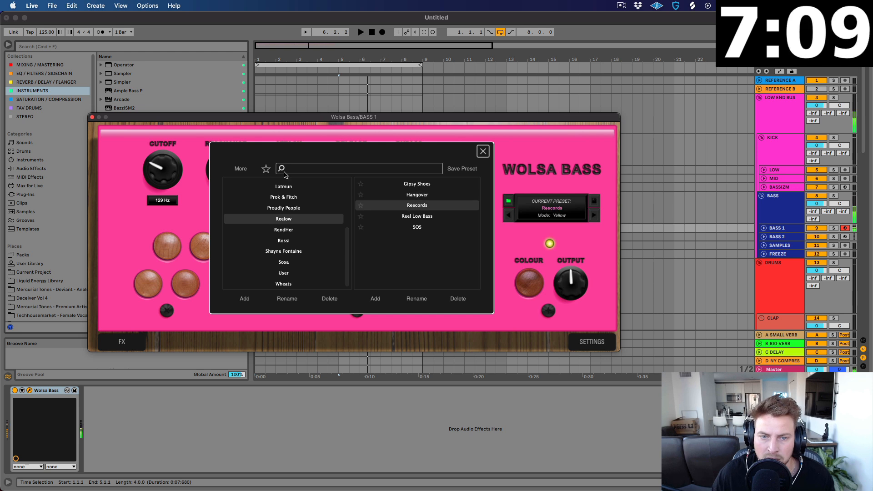
{"action": "left_click", "coordinate": [94, 117]}
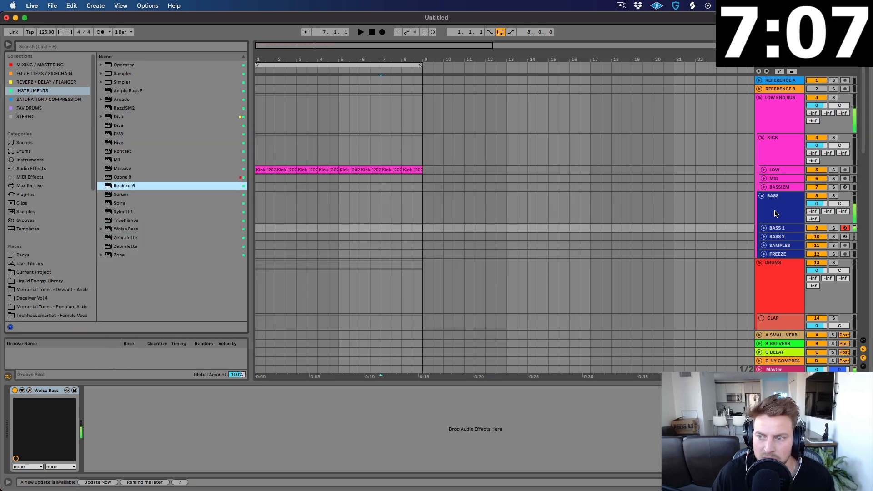
Step: Reopen Wolsa Bass, close its preset browser, and shorten the release to 187 ms
{"action": "left_click", "coordinate": [30, 390]}
{"action": "left_click", "coordinate": [483, 152]}
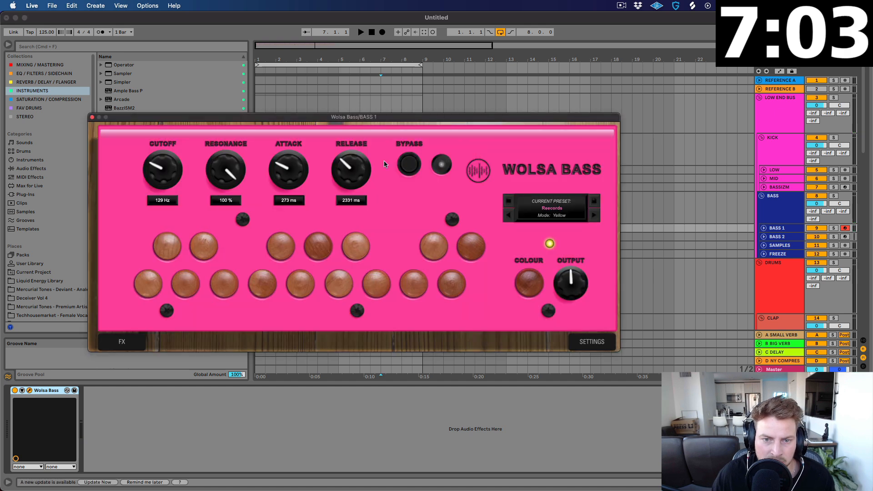
{"action": "mouse_move", "coordinate": [349, 176]}
{"action": "left_mouse_down"}
{"action": "mouse_move", "coordinate": [346, 193]}
{"action": "mouse_move", "coordinate": [341, 175]}
{"action": "left_mouse_up"}
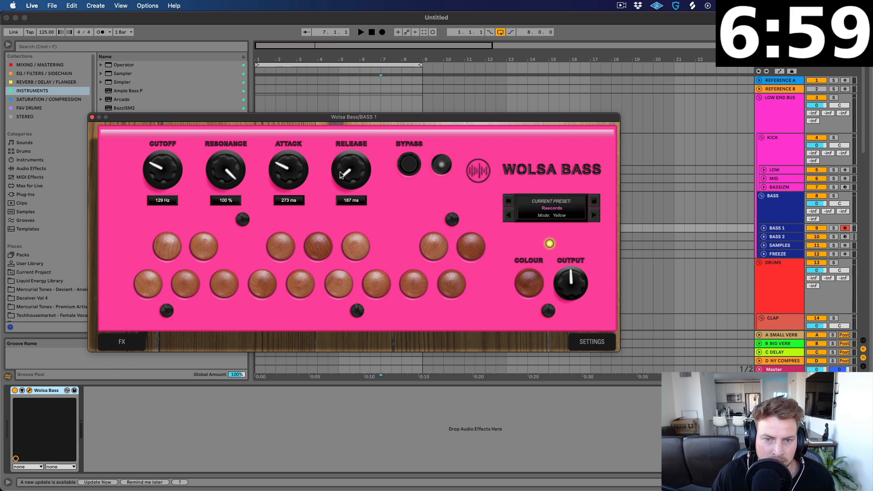
{"action": "left_click", "coordinate": [92, 117]}
Step: Insert an empty one-bar MIDI clip at bar 1 of the BASS 1 track and consolidate it
{"action": "left_click", "coordinate": [266, 214]}
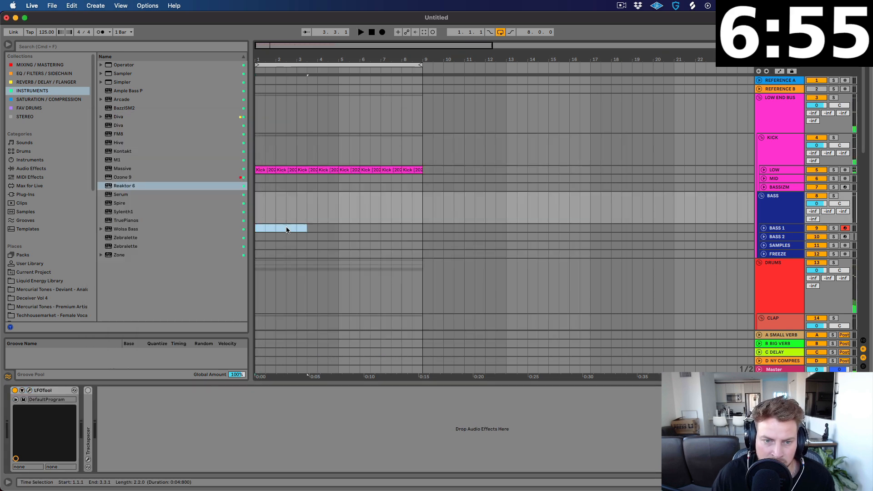
{"action": "key", "text": "super+shift+m"}
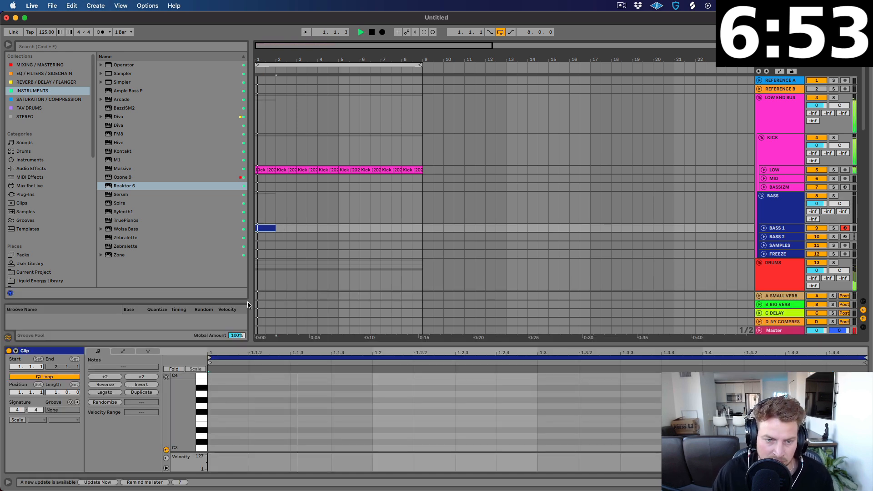
{"action": "left_click", "coordinate": [266, 229]}
{"action": "key", "text": "super+j"}
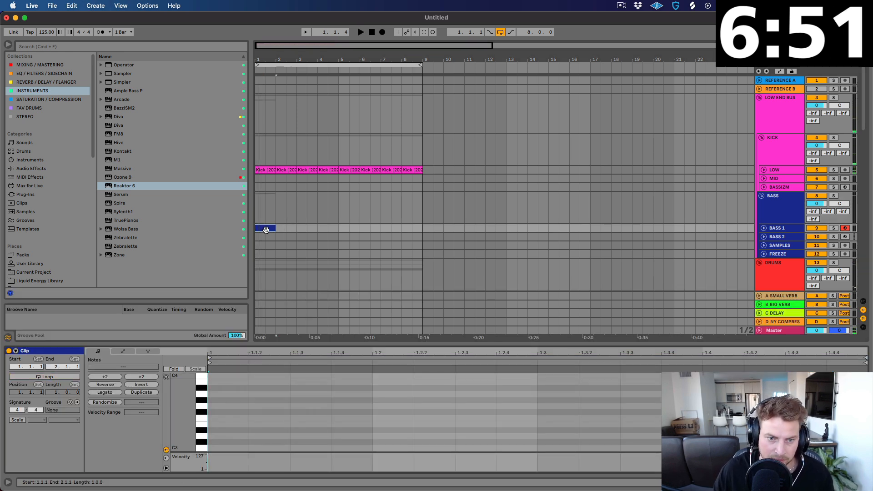
Step: Enlarge the note editor and enter a one-beat F2 note at 1.1.1, transposed down an octave to F1
{"action": "left_click_drag", "start_coordinate": [276, 344], "coordinate": [276, 124]}
{"action": "left_click", "coordinate": [229, 320]}
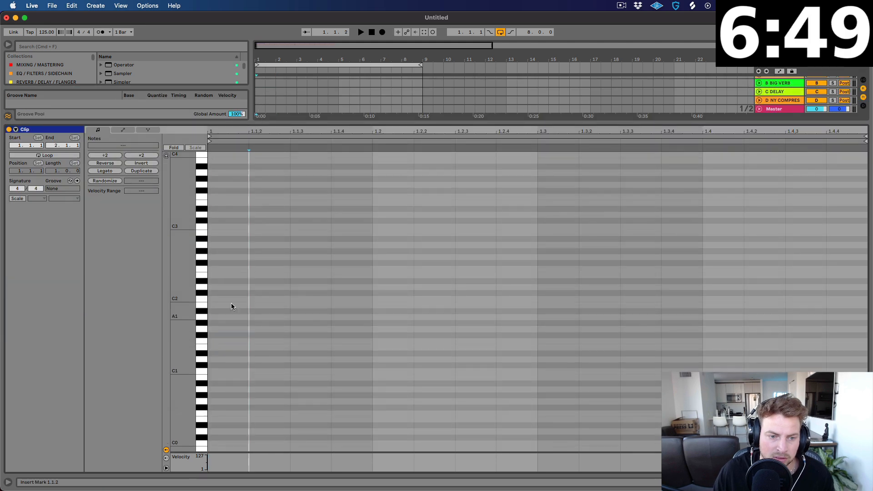
{"action": "left_click", "coordinate": [220, 267]}
{"action": "double_click", "coordinate": [218, 272]}
{"action": "key", "text": "space"}
{"action": "left_click_drag", "start_coordinate": [249, 269], "coordinate": [372, 271]}
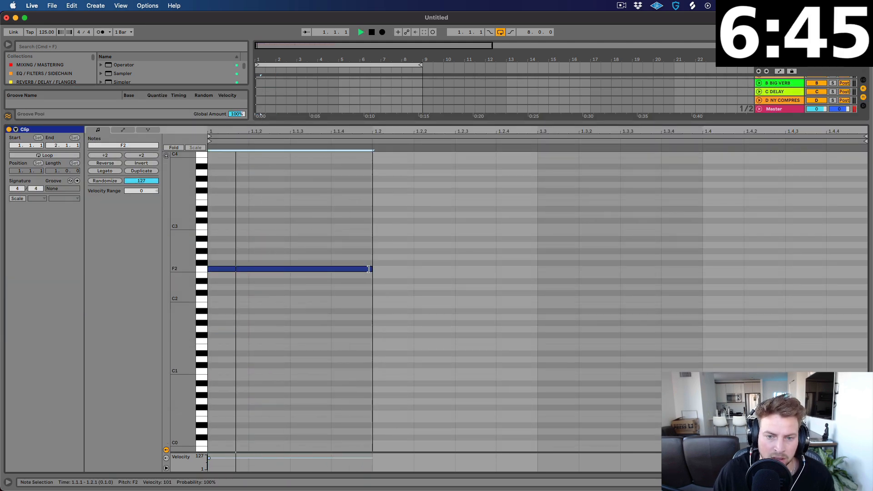
{"action": "key", "text": "shift+Down"}
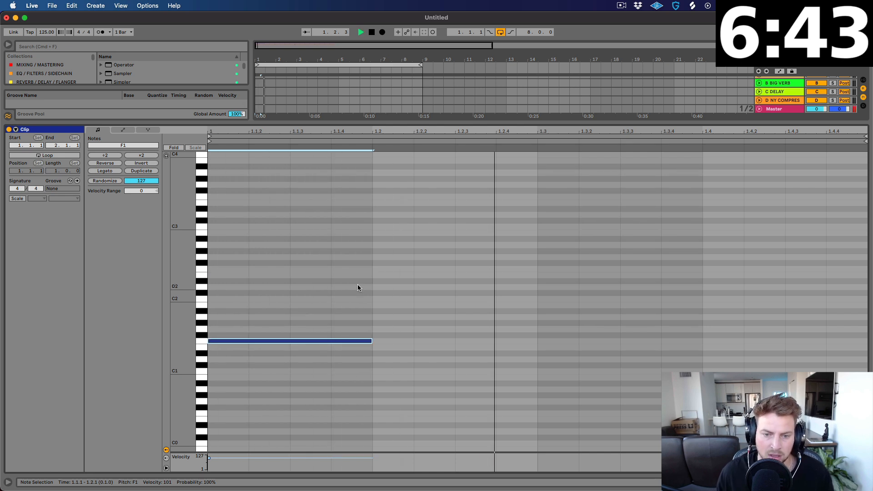
Step: Add an F1 note from 1.2.3 to 1.3.1 and an A1 note from 1.3.1 to 1.3.4
{"action": "double_click", "coordinate": [460, 341]}
{"action": "left_click_drag", "start_coordinate": [494, 340], "coordinate": [538, 340]}
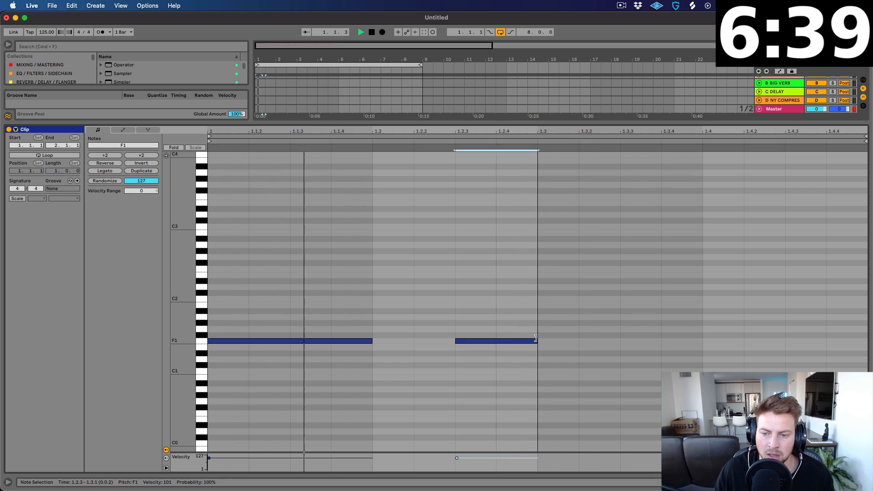
{"action": "double_click", "coordinate": [563, 317]}
{"action": "left_click_drag", "start_coordinate": [578, 316], "coordinate": [660, 316]}
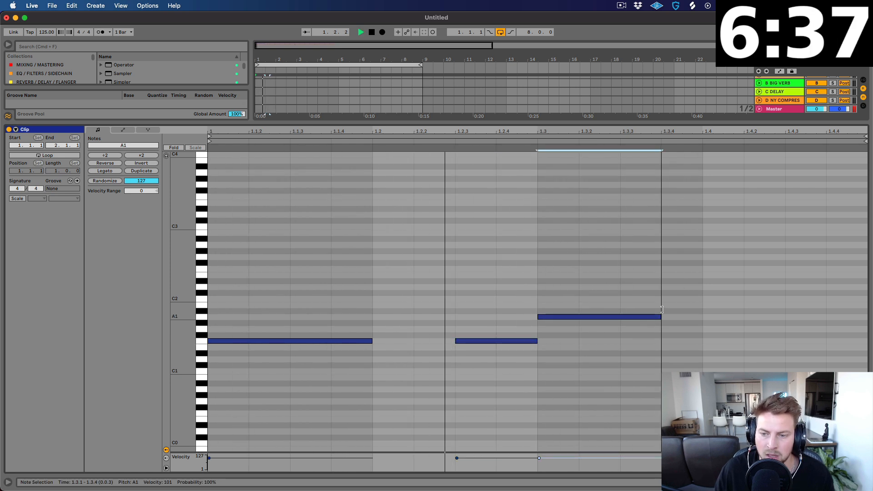
Step: Move the note at 1.3.1 to D1, extend it to 1.4.1, and add another D1 note from 1.4.2 to 2.1.1
{"action": "left_click_drag", "start_coordinate": [547, 318], "coordinate": [548, 311]}
{"action": "key", "text": "space"}
{"action": "left_click_drag", "start_coordinate": [660, 311], "coordinate": [687, 362]}
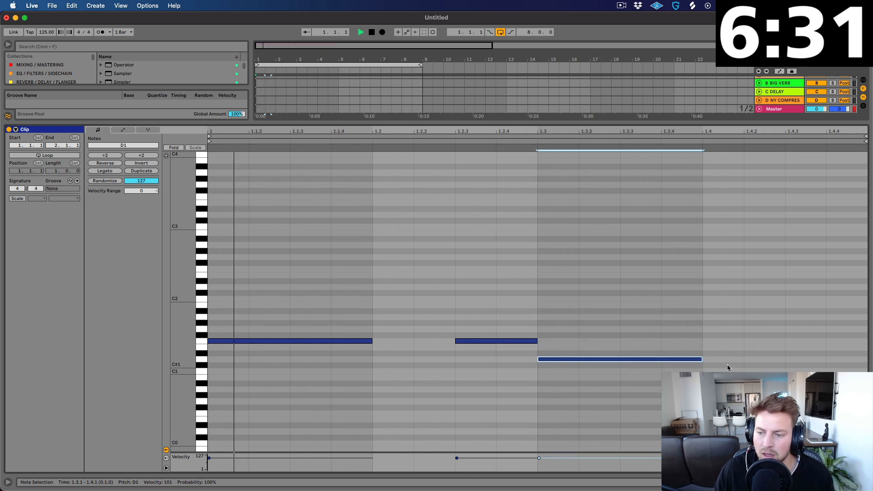
{"action": "double_click", "coordinate": [784, 358]}
{"action": "left_click_drag", "start_coordinate": [784, 359], "coordinate": [853, 359]}
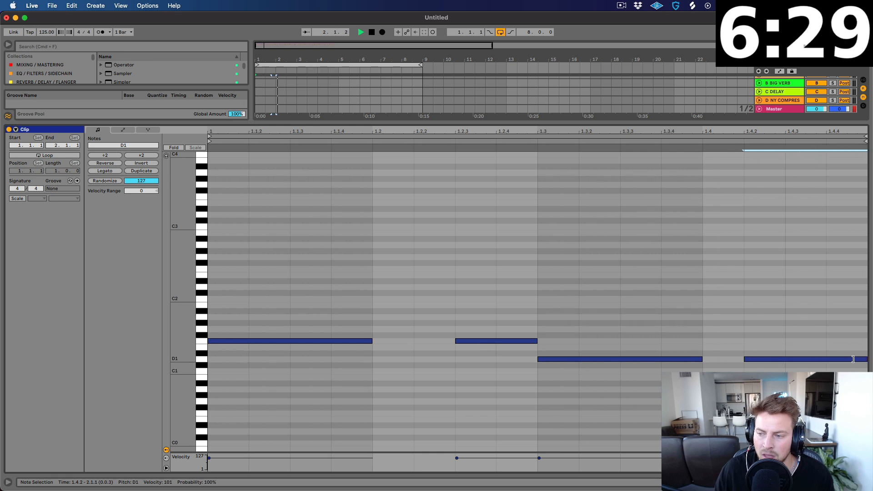
Step: Shrink the note editor and duplicate the one-bar BASS 1 clip four times, through the end of bar 5
{"action": "key", "text": "space"}
{"action": "left_click_drag", "start_coordinate": [356, 122], "coordinate": [356, 274]}
{"action": "left_click", "coordinate": [265, 81]}
{"action": "key", "text": "super+d"}
{"action": "key", "text": "super+d"}
{"action": "key", "text": "super+d"}
{"action": "key", "text": "super+d"}
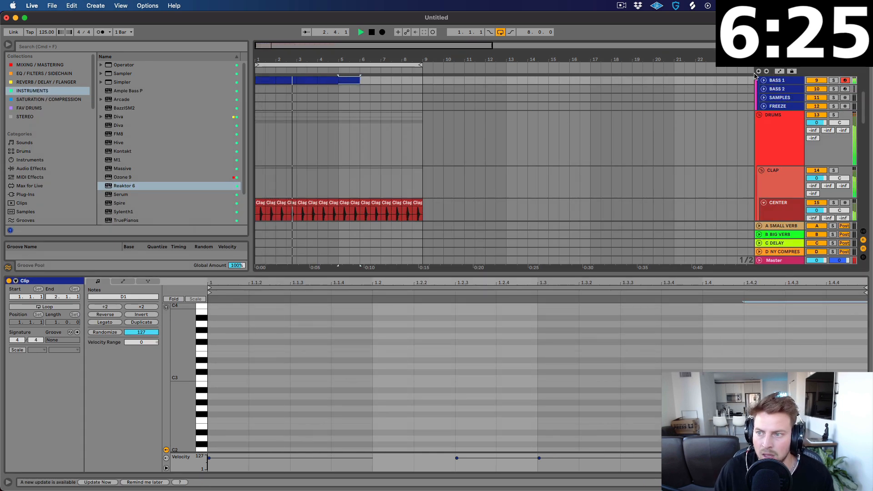
Step: Unfold the BASS 1 track, set its volume to 0.9 dB, and show its devices
{"action": "left_click", "coordinate": [764, 80]}
{"action": "left_click_drag", "start_coordinate": [818, 89], "coordinate": [819, 86]}
{"action": "double_click", "coordinate": [790, 88]}
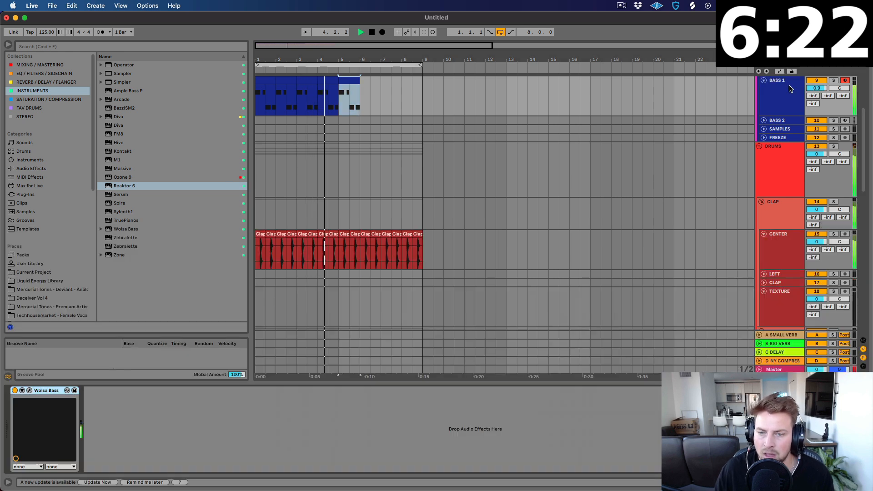
Step: Open Wolsa Bass and step forward through its presets to Gipsy Shoes during playback
{"action": "left_click", "coordinate": [29, 390]}
{"action": "left_click", "coordinate": [594, 216]}
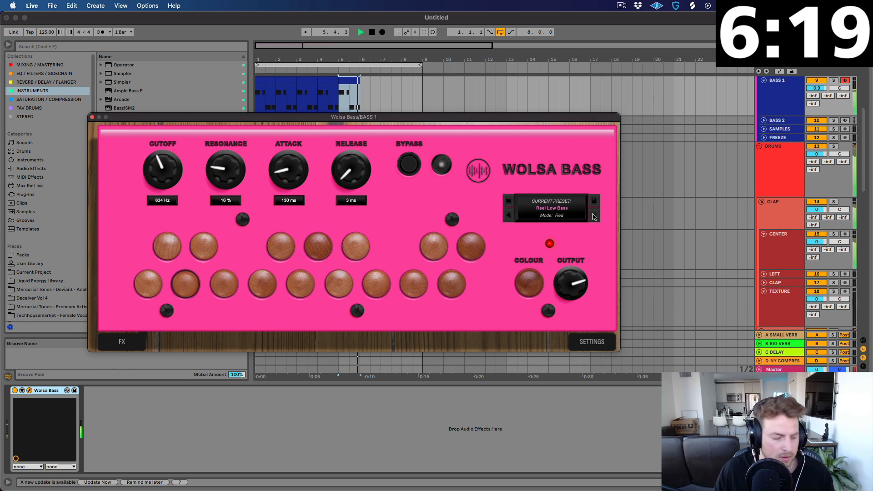
{"action": "left_click", "coordinate": [594, 216]}
{"action": "left_click", "coordinate": [594, 216]}
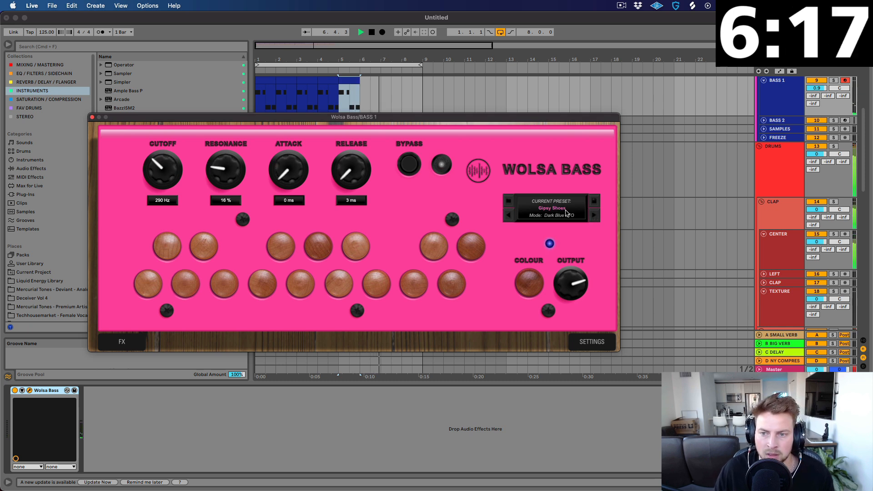
Step: Compare the Bite Bass and LFO Bass presets from the CamelPhat bank, load Bite Bass, and close Wolsa Bass
{"action": "left_click", "coordinate": [508, 201]}
{"action": "left_click", "coordinate": [275, 205]}
{"action": "key", "text": "space"}
{"action": "left_click", "coordinate": [403, 205]}
{"action": "key", "text": "space"}
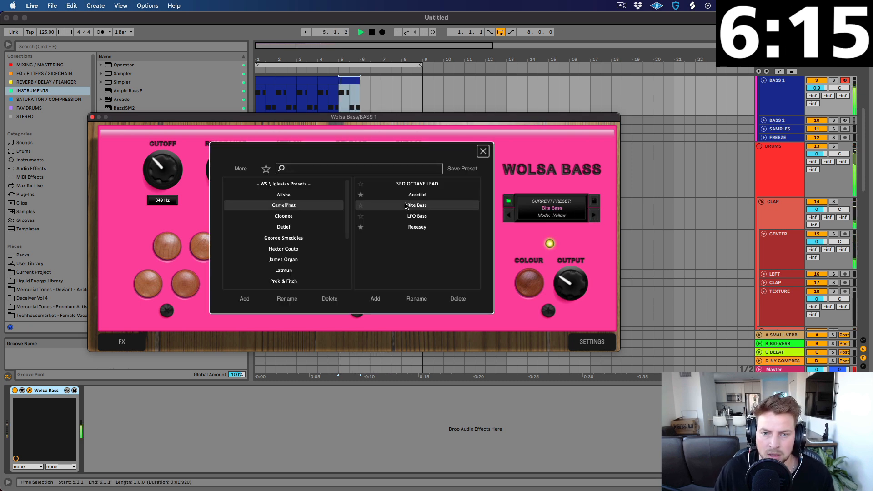
{"action": "left_click", "coordinate": [414, 216]}
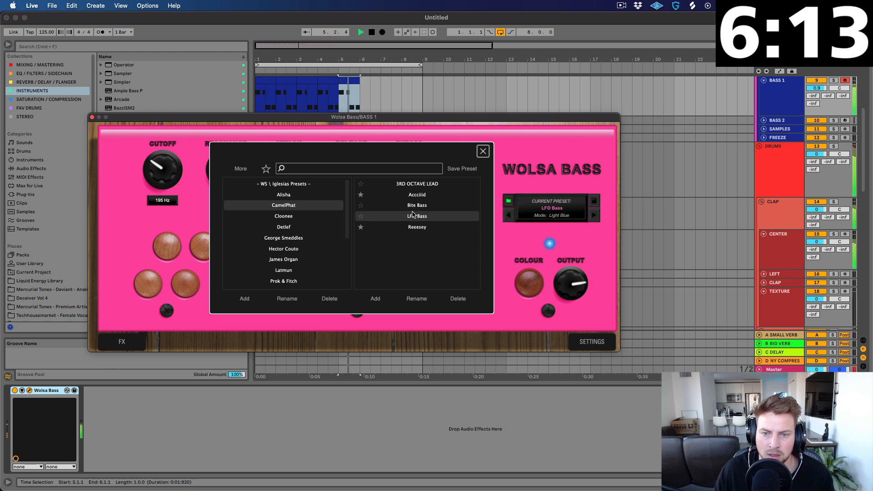
{"action": "left_click", "coordinate": [410, 205]}
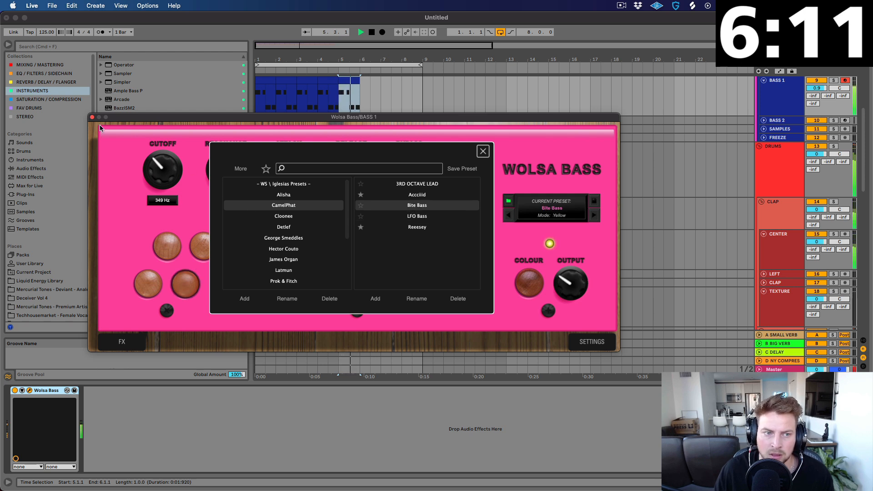
{"action": "left_click", "coordinate": [92, 118]}
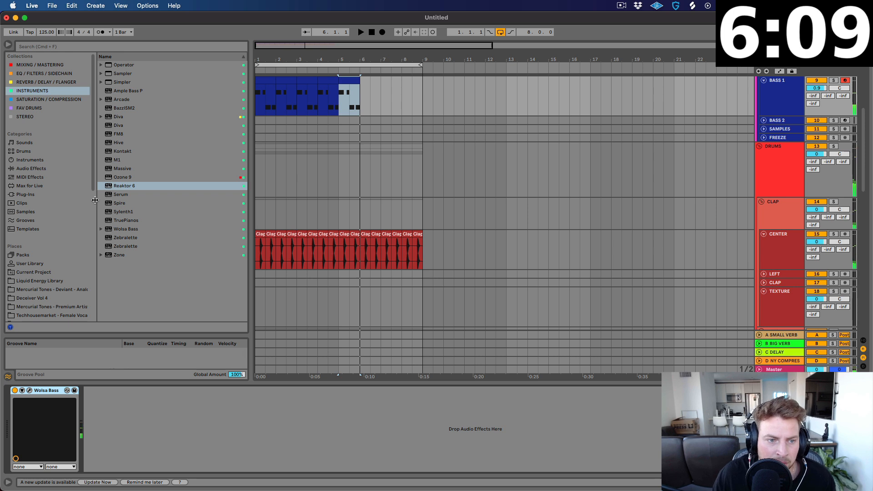
Step: Insert the Random and Pitch MIDI effects before Wolsa Bass, switch Random off, and set Pitch to -12 st
{"action": "left_click", "coordinate": [28, 177]}
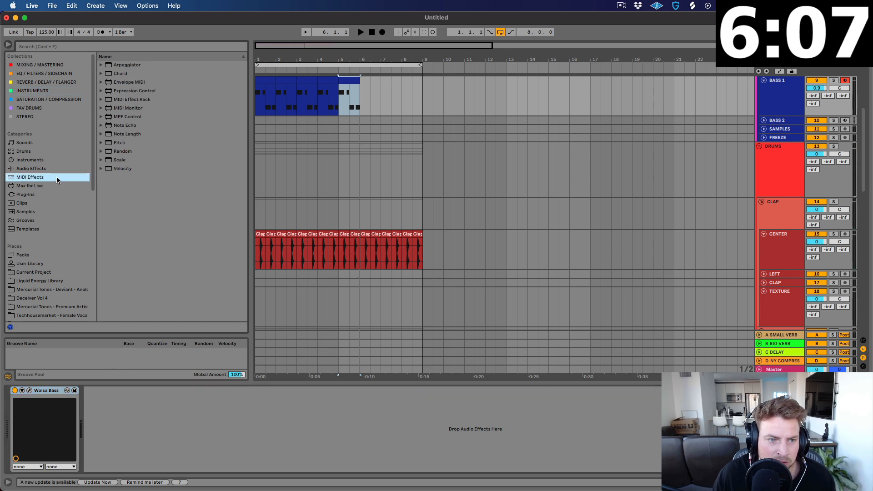
{"action": "double_click", "coordinate": [119, 151]}
{"action": "double_click", "coordinate": [119, 143]}
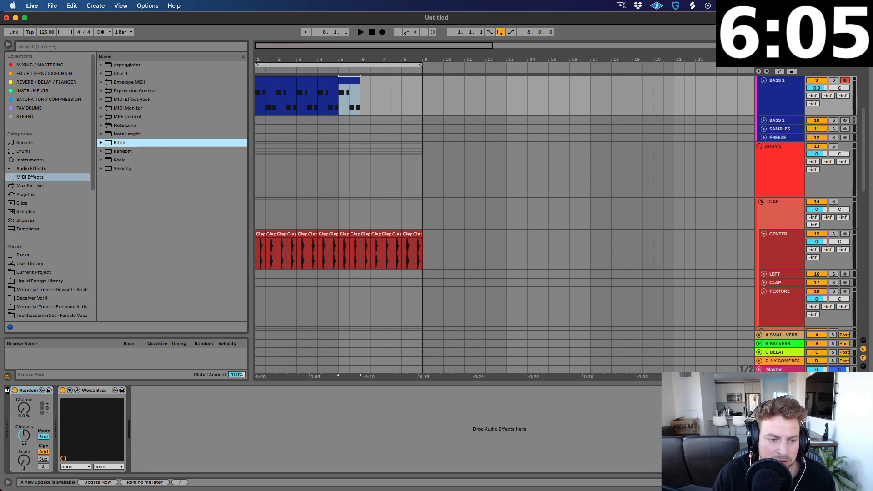
{"action": "key", "text": "space"}
{"action": "double_click", "coordinate": [262, 80]}
{"action": "key", "text": "space"}
{"action": "key", "text": "space"}
{"action": "key", "text": "shift+Tab"}
Step: Reopen Wolsa Bass, audition more presets, load Roush Bass from the Hector Couto bank, and close the plug-in window
{"action": "left_click", "coordinate": [117, 390]}
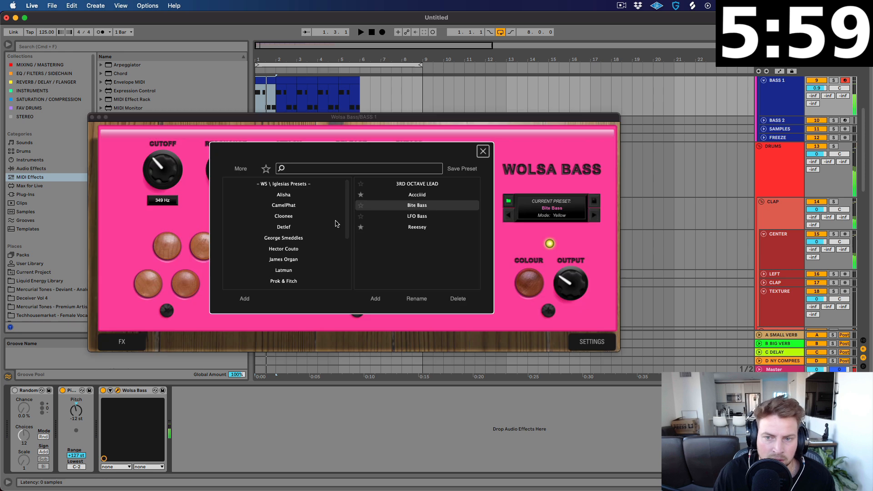
{"action": "left_click", "coordinate": [421, 195]}
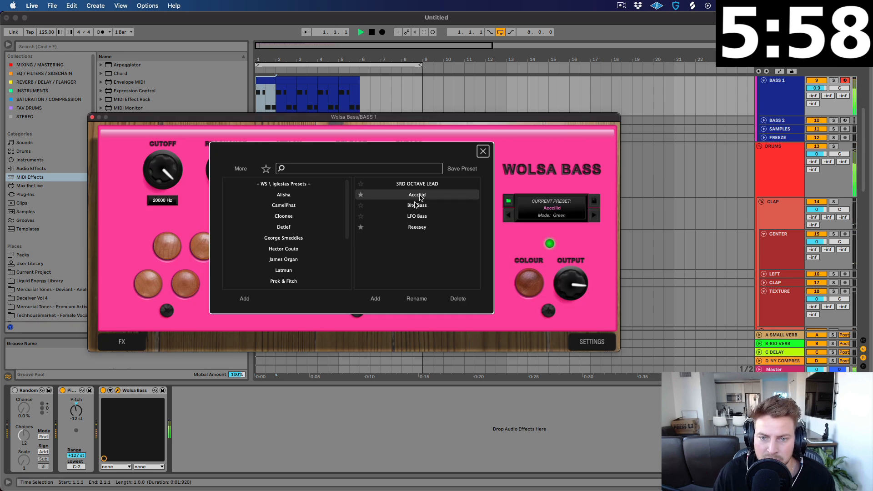
{"action": "left_click", "coordinate": [285, 249]}
{"action": "left_click", "coordinate": [435, 207]}
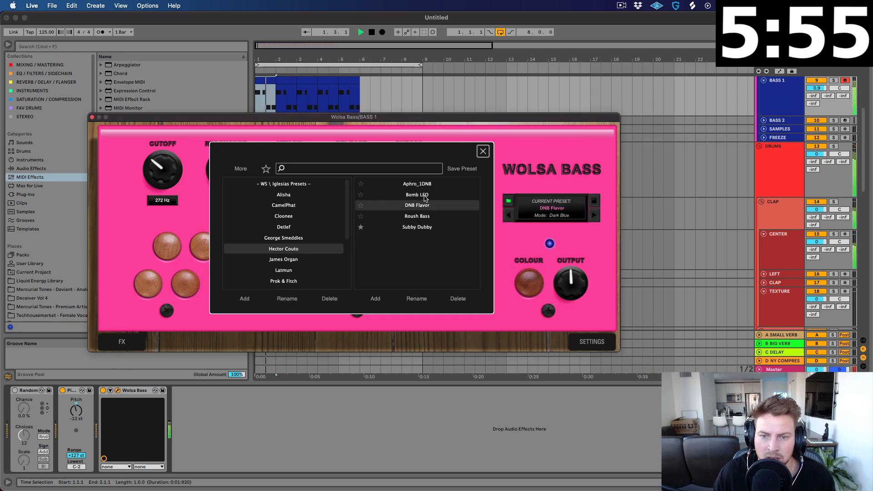
{"action": "left_click", "coordinate": [424, 196]}
{"action": "left_click", "coordinate": [425, 218]}
{"action": "key", "text": "space"}
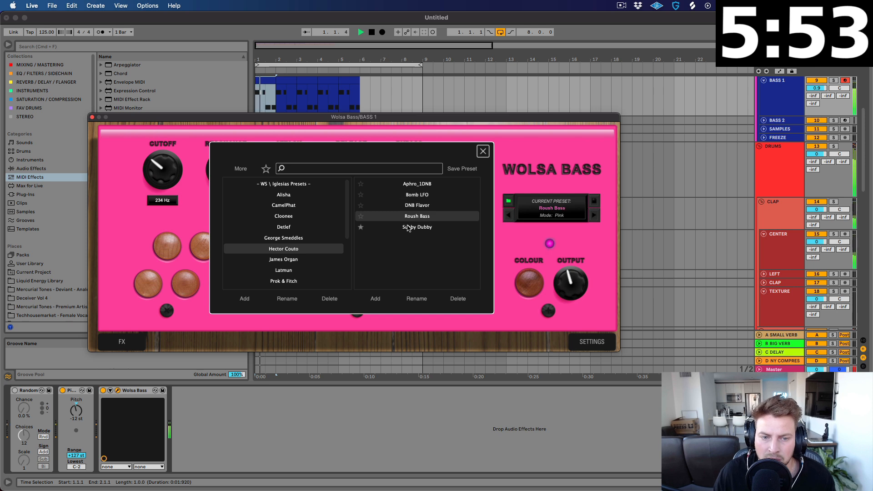
{"action": "left_click", "coordinate": [92, 118]}
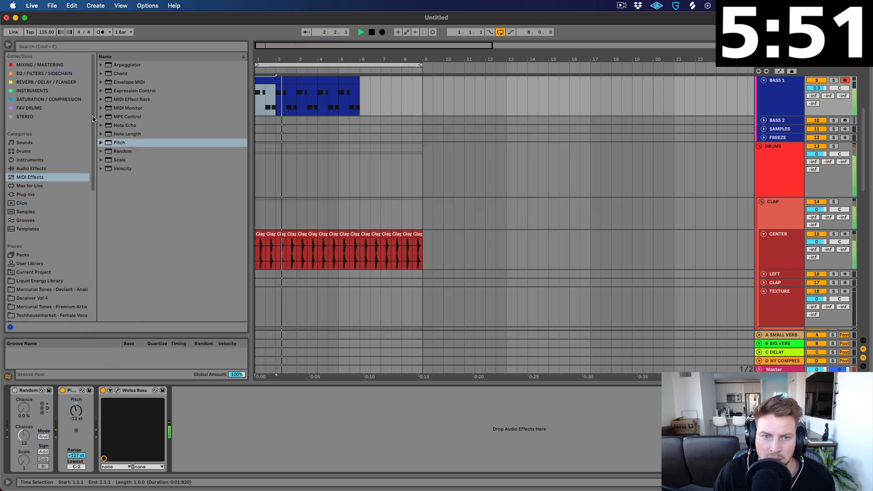
Step: In the bar 4 BASS 1 clip, raise the last note an octave to D2 and add an A2 note from 1.4.1 to 1.4.2
{"action": "left_click", "coordinate": [302, 84]}
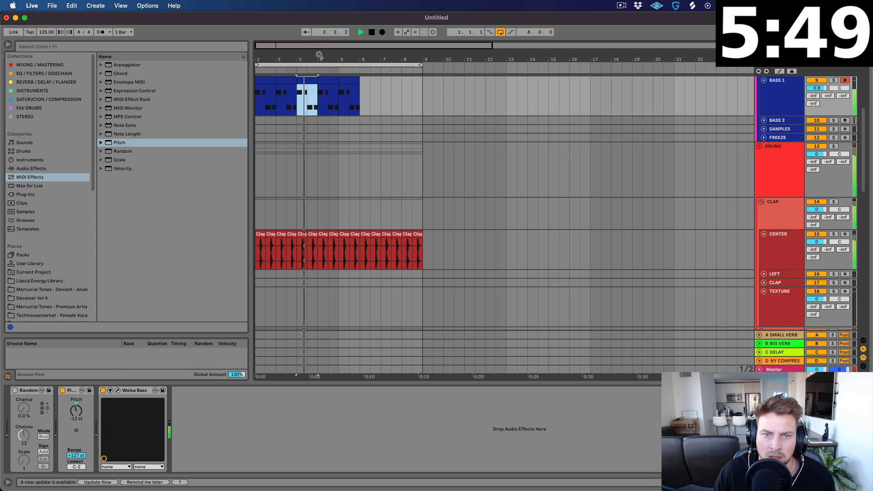
{"action": "left_click_drag", "start_coordinate": [319, 57], "coordinate": [324, 76]}
{"action": "double_click", "coordinate": [329, 80]}
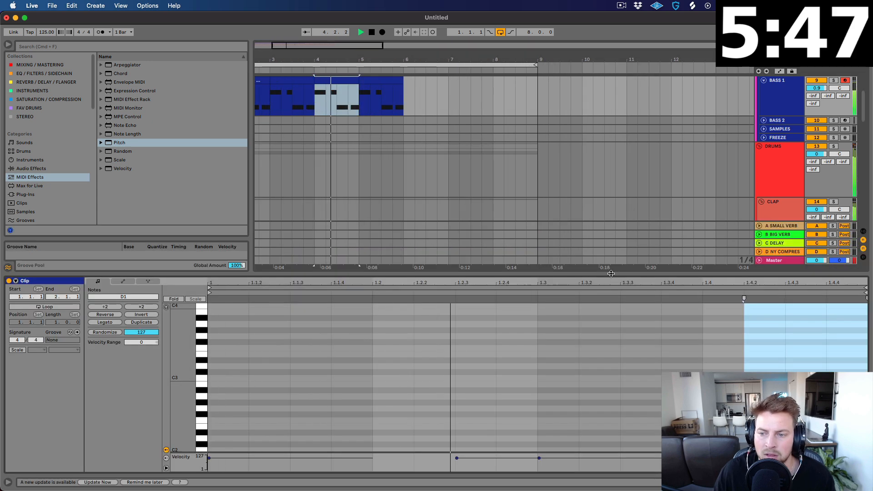
{"action": "left_click_drag", "start_coordinate": [613, 274], "coordinate": [617, 162]}
{"action": "key", "text": "space"}
{"action": "left_click", "coordinate": [770, 400]}
{"action": "key", "text": "shift+Up"}
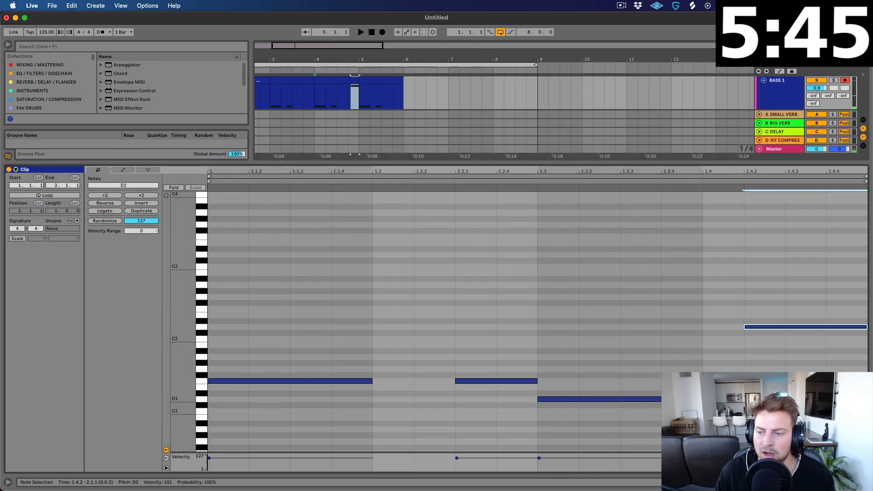
{"action": "double_click", "coordinate": [721, 285]}
{"action": "key", "text": "space"}
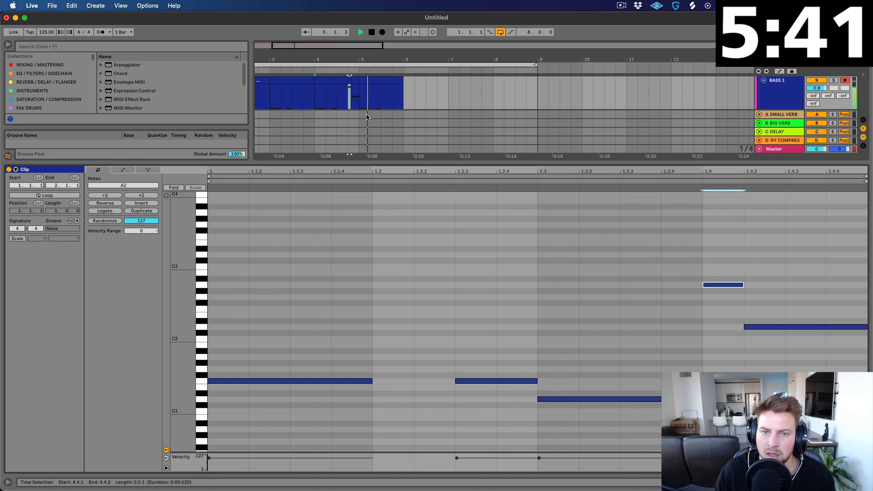
Step: Duplicate the four-bar BASS 1 phrase from bars 1 to 4 twice, up to bar 13, and shrink the note editor
{"action": "left_click", "coordinate": [351, 83]}
{"action": "key", "text": "space"}
{"action": "left_click_drag", "start_coordinate": [287, 58], "coordinate": [263, 41]}
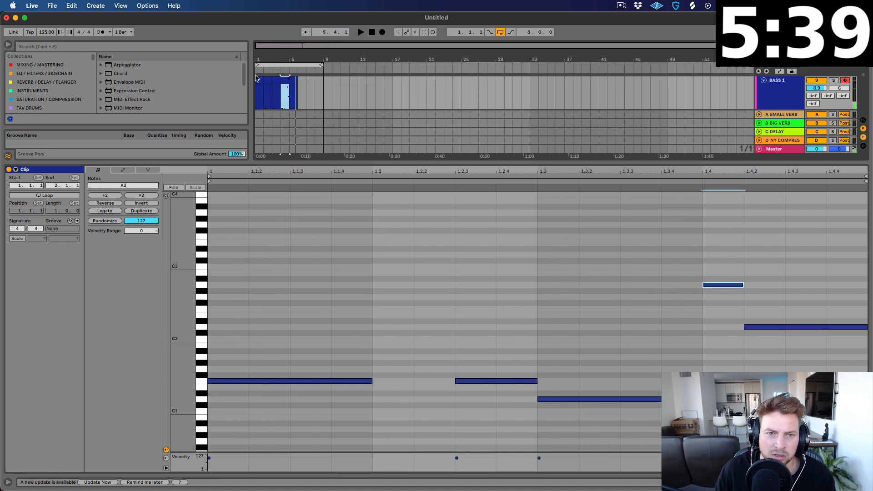
{"action": "key", "text": "super+d"}
{"action": "key", "text": "super+d"}
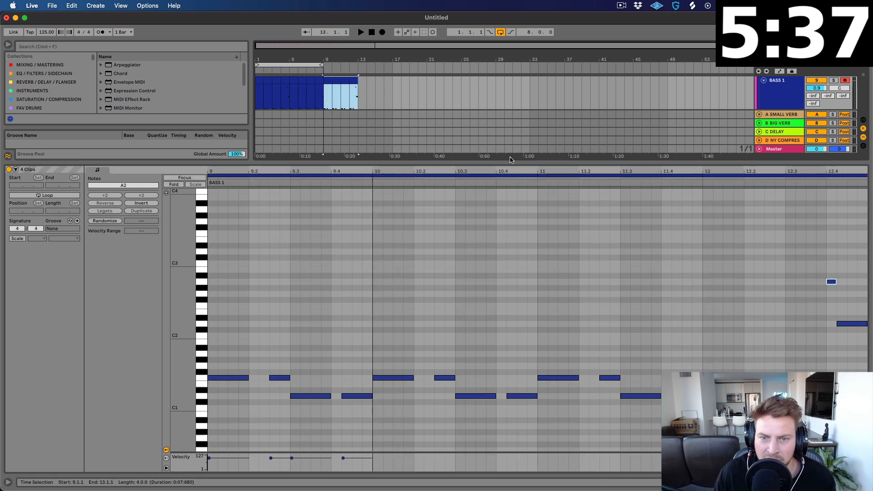
{"action": "left_click_drag", "start_coordinate": [490, 162], "coordinate": [493, 471]}
Step: Fold the BASS and LOW END BUS groups and their sibling groups to get a compact track overview
{"action": "scroll", "coordinate": [455, 204], "scroll_direction": "up", "scroll_amount": 5}
{"action": "left_click", "coordinate": [315, 213]}
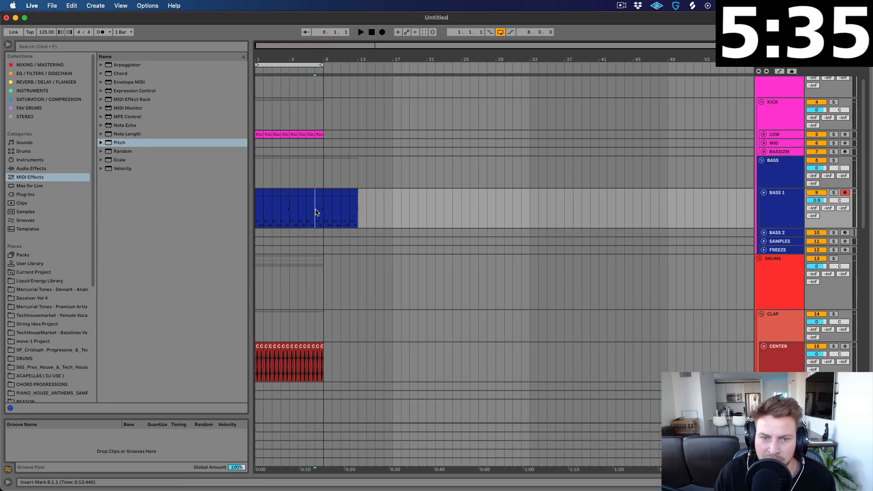
{"action": "left_click", "coordinate": [761, 161], "text": "alt"}
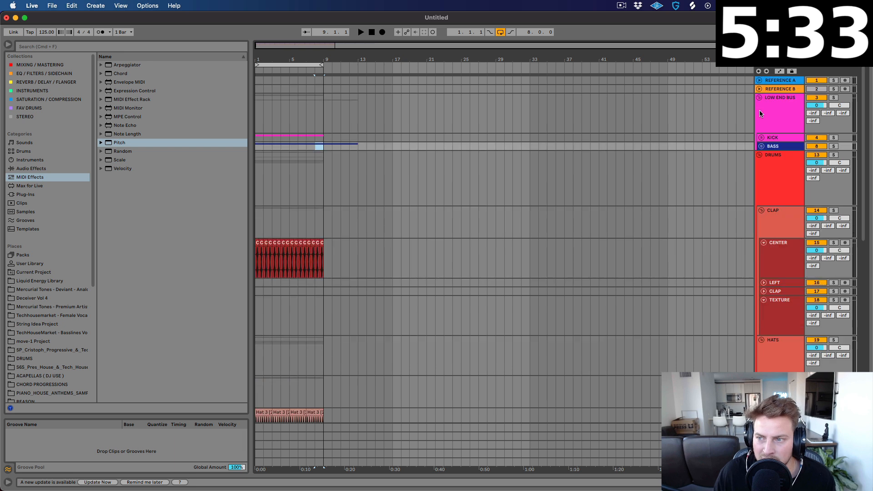
{"action": "left_click", "coordinate": [759, 97], "text": "alt"}
{"action": "left_click_drag", "start_coordinate": [296, 57], "coordinate": [297, 82]}
Step: Browse the Rich NXT Synth Loops folder in SAMPLE MARKET and preview SM_RN_127_Synth_Loop_24_Cm.wav and SM_RN_127_Synth_Loop_23_Fm.wav
{"action": "scroll", "coordinate": [51, 342], "scroll_direction": "down", "scroll_amount": 5}
{"action": "scroll", "coordinate": [51, 342], "scroll_direction": "down", "scroll_amount": 2}
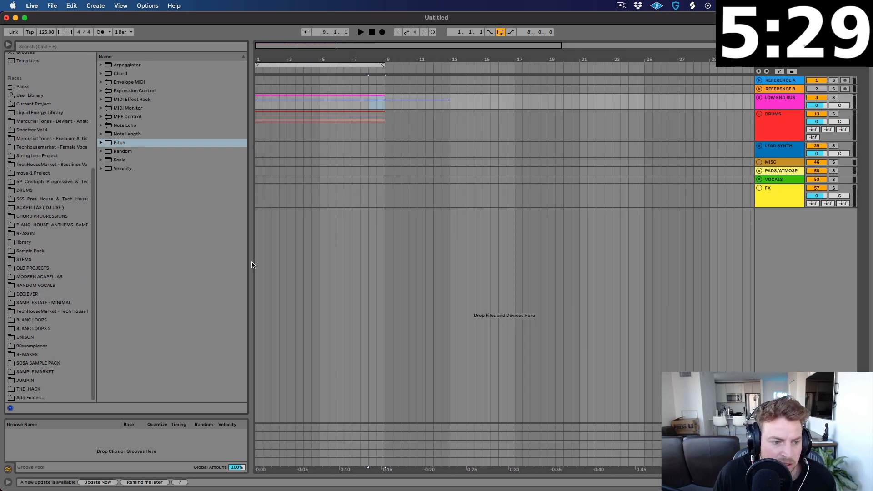
{"action": "left_click", "coordinate": [37, 372]}
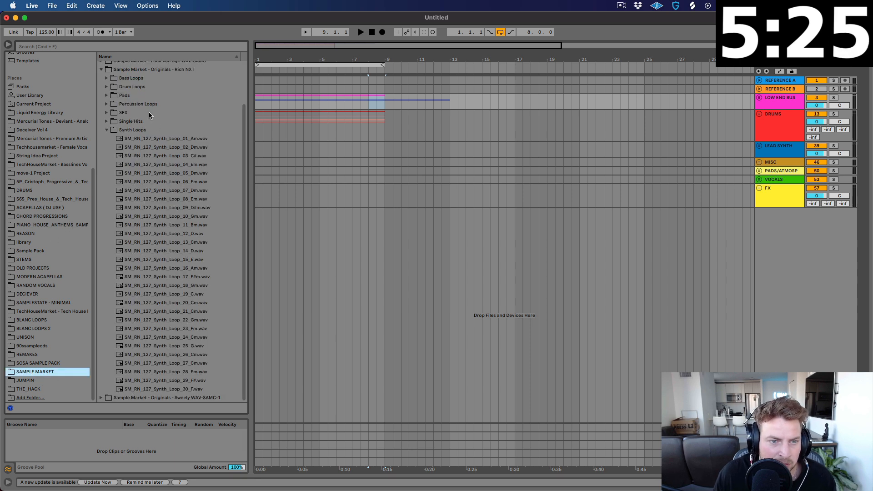
{"action": "left_click", "coordinate": [114, 131]}
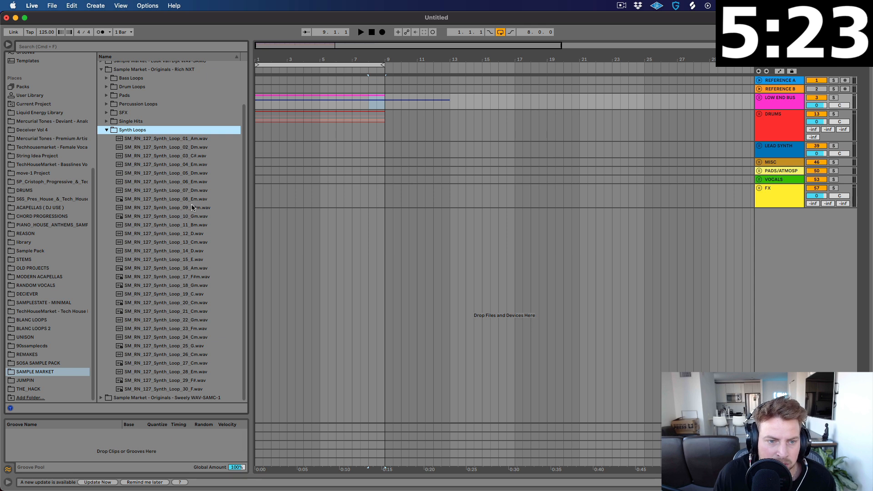
{"action": "left_click", "coordinate": [192, 339]}
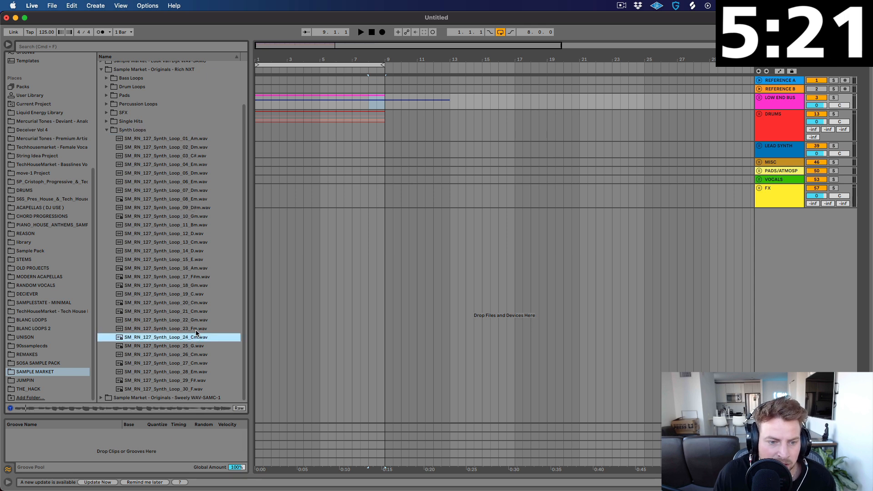
{"action": "left_click", "coordinate": [196, 331]}
{"action": "key", "text": "space"}
Step: Unfold the MISC group, place SM_RN_127_Synth_Loop_23_Fm at bar 1 of its MISC track, and unfold that track
{"action": "left_click", "coordinate": [759, 162]}
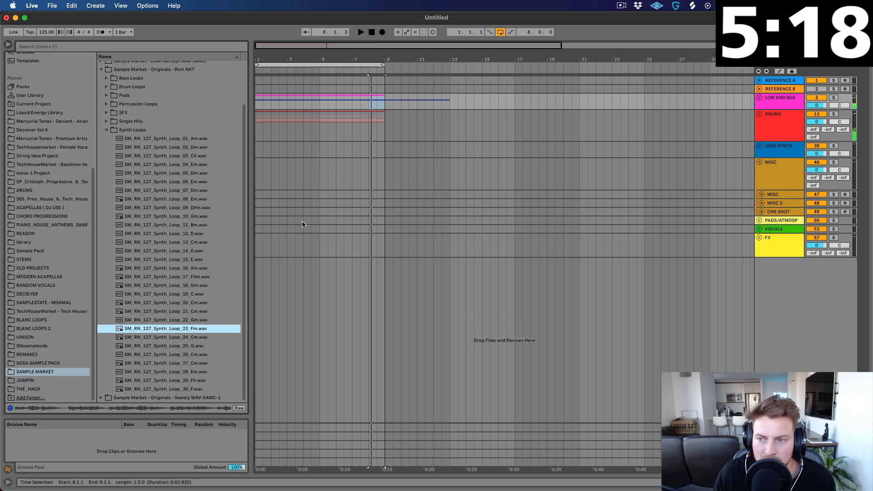
{"action": "left_click", "coordinate": [257, 194]}
{"action": "key", "text": "super+v"}
{"action": "key", "text": "space"}
{"action": "left_click", "coordinate": [761, 195]}
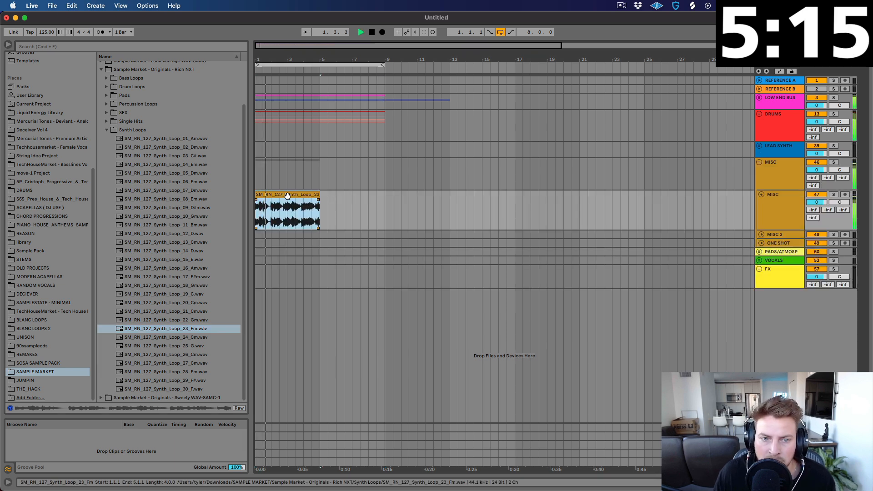
Step: Shorten the Synth_Loop_23_Fm clip to one bar and warp it in Beats mode with a transient envelope of 45
{"action": "left_click_drag", "start_coordinate": [320, 202], "coordinate": [271, 195]}
{"action": "key", "text": "space"}
{"action": "double_click", "coordinate": [264, 195]}
{"action": "left_click", "coordinate": [109, 420]}
{"action": "left_click", "coordinate": [102, 429]}
{"action": "left_click", "coordinate": [97, 440]}
{"action": "left_click_drag", "start_coordinate": [119, 440], "coordinate": [118, 485]}
{"action": "key", "text": "space"}
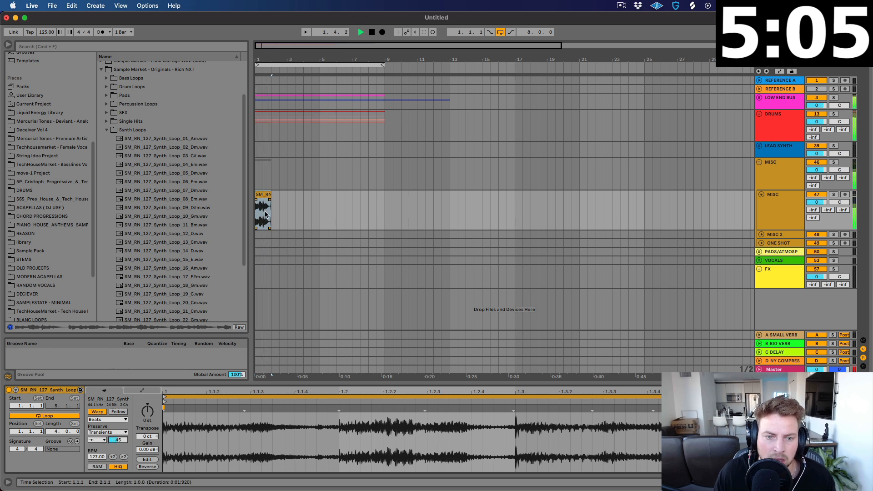
Step: Replace the MISC clip with SM_RN_127_Synth_Loop_30_F.wav at bar 1 and lower the MISC track's volume to -6.5 dB
{"action": "scroll", "coordinate": [194, 296], "scroll_direction": "down", "scroll_amount": 5}
{"action": "left_click", "coordinate": [180, 309]}
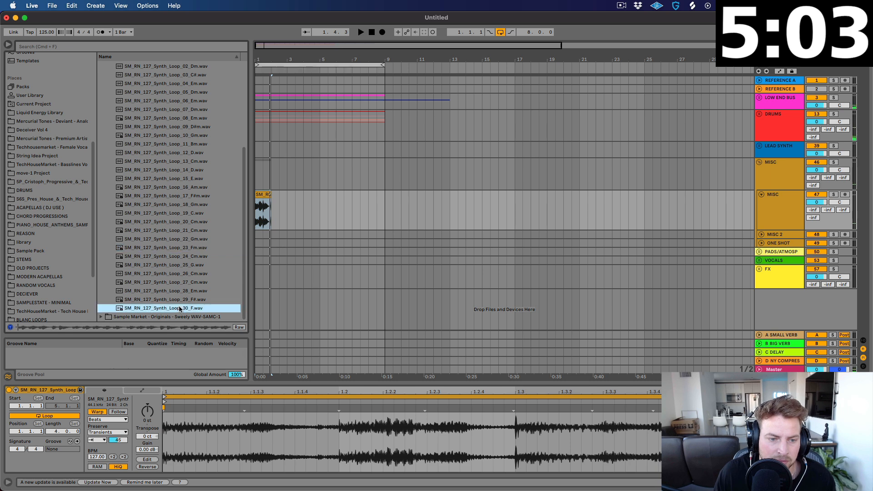
{"action": "left_click_drag", "start_coordinate": [166, 311], "coordinate": [261, 216]}
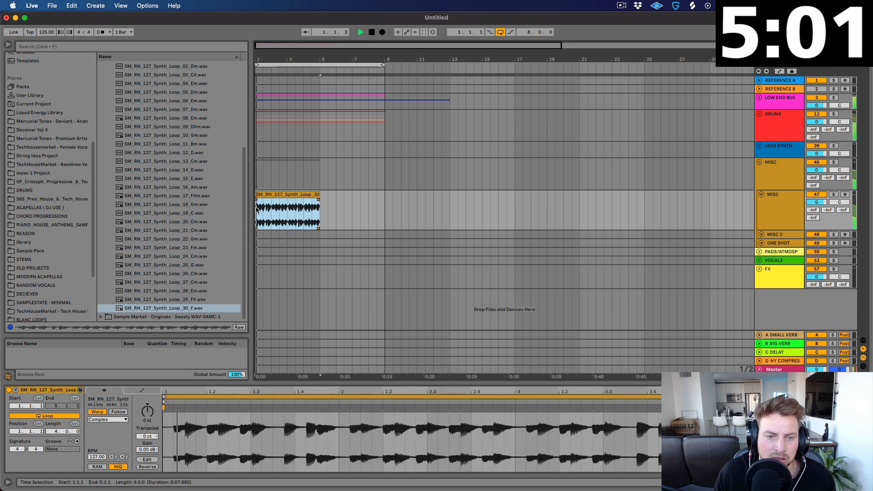
{"action": "left_click_drag", "start_coordinate": [817, 202], "coordinate": [816, 212]}
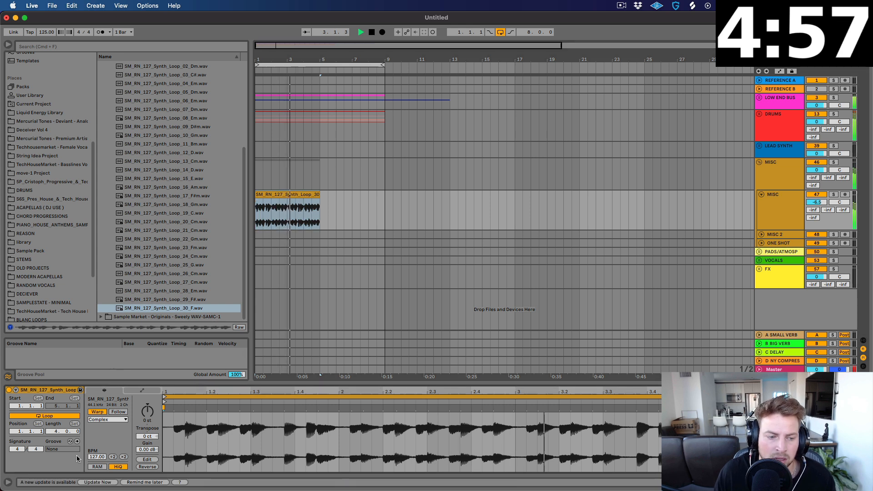
Step: Warp the MISC synth loop in Beats mode with a transient envelope of 62 and duplicate the clip to bar 5
{"action": "left_click", "coordinate": [109, 420]}
{"action": "left_click", "coordinate": [96, 419]}
{"action": "left_click", "coordinate": [97, 420]}
{"action": "left_click", "coordinate": [97, 427]}
{"action": "left_click", "coordinate": [94, 447]}
{"action": "key", "text": "space"}
{"action": "mouse_move", "coordinate": [118, 440]}
{"action": "left_mouse_down"}
{"action": "mouse_move", "coordinate": [118, 467]}
{"action": "mouse_move", "coordinate": [119, 434]}
{"action": "left_mouse_up"}
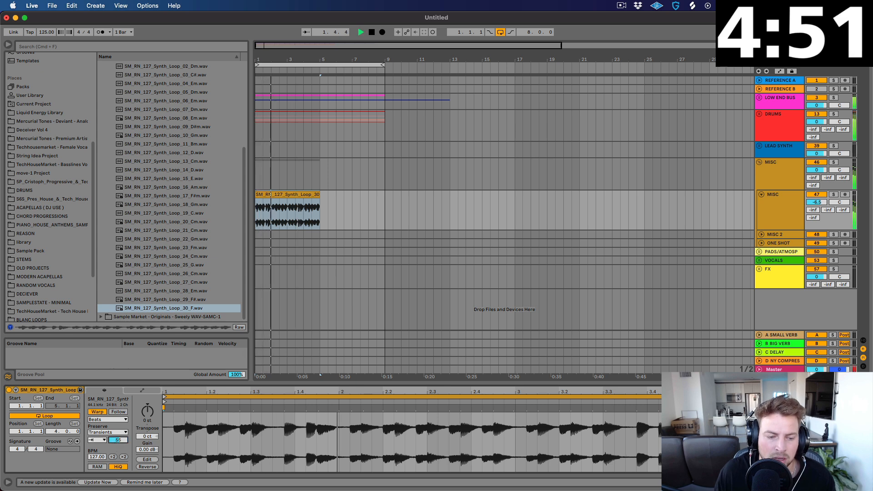
{"action": "left_click", "coordinate": [287, 209]}
{"action": "key", "text": "super+d"}
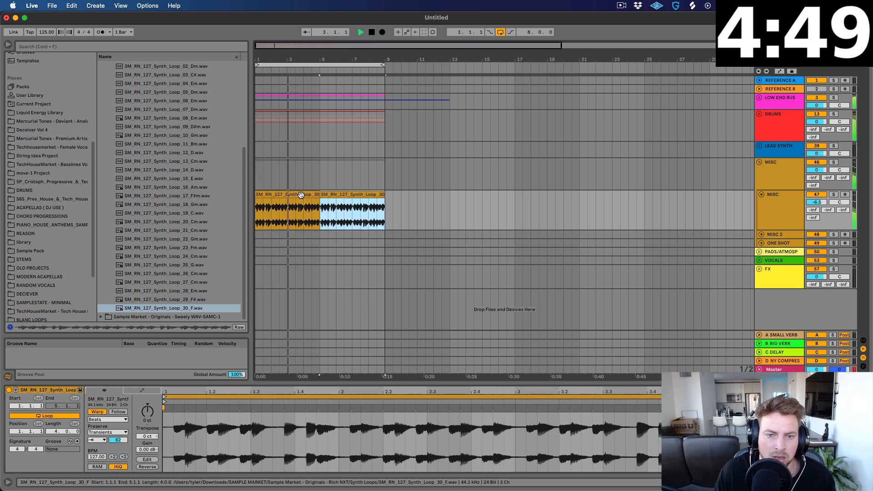
Step: Unfold the LOW END BUS group and consolidate the first four bars of BASS 1 into one clip
{"action": "left_click", "coordinate": [768, 101]}
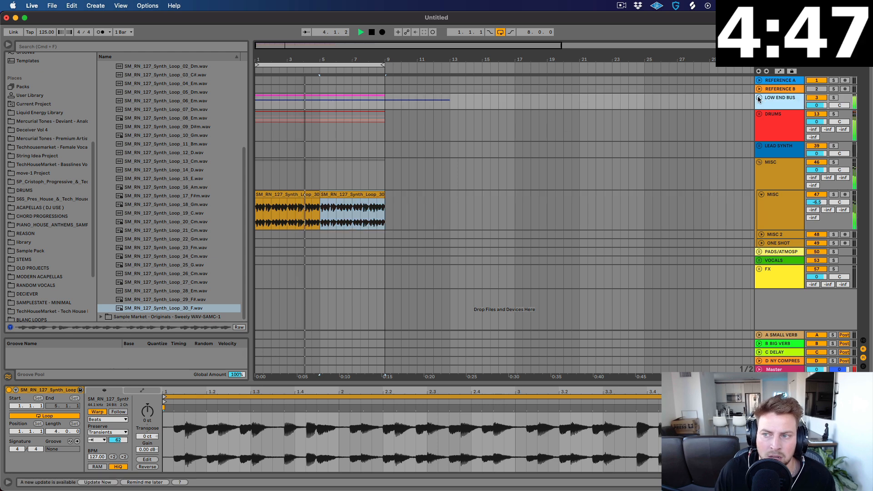
{"action": "left_click", "coordinate": [758, 97]}
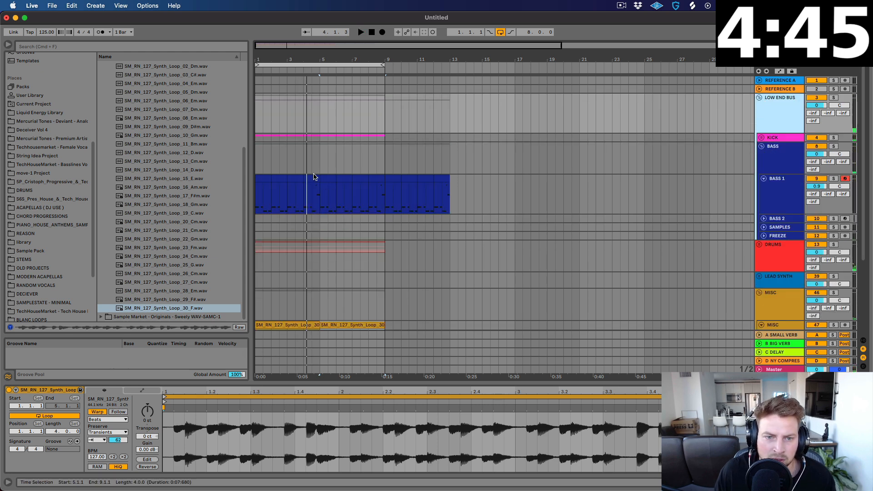
{"action": "left_click", "coordinate": [312, 183]}
{"action": "left_click", "coordinate": [274, 180]}
{"action": "left_click", "coordinate": [267, 179]}
{"action": "left_click", "coordinate": [315, 179], "text": "shift"}
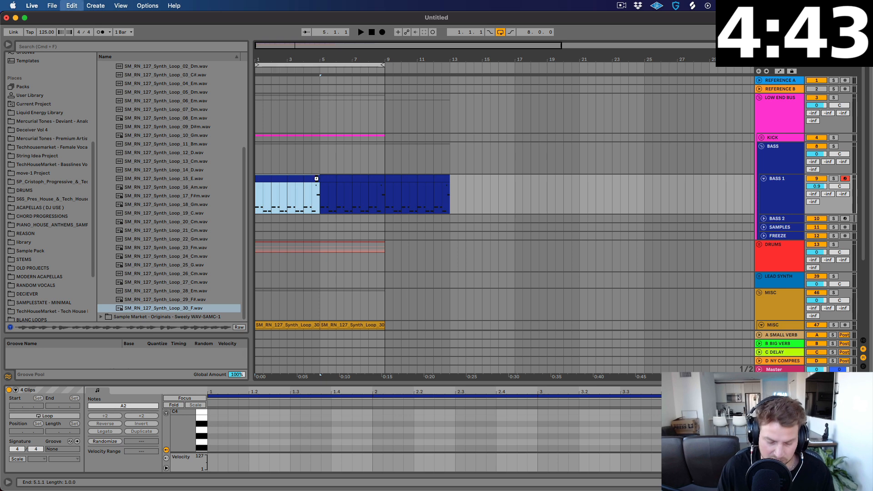
{"action": "left_click", "coordinate": [315, 178]}
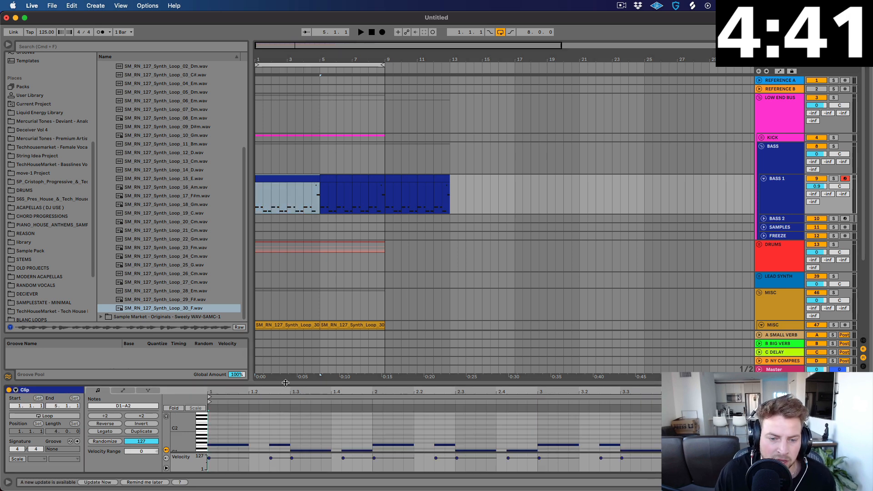
Step: Enlarge the note editor and transpose the two lower bass notes in beats 3 and 4 of bar 1 to F1
{"action": "left_click_drag", "start_coordinate": [286, 385], "coordinate": [291, 170]}
{"action": "left_click", "coordinate": [323, 319]}
{"action": "key", "text": "space"}
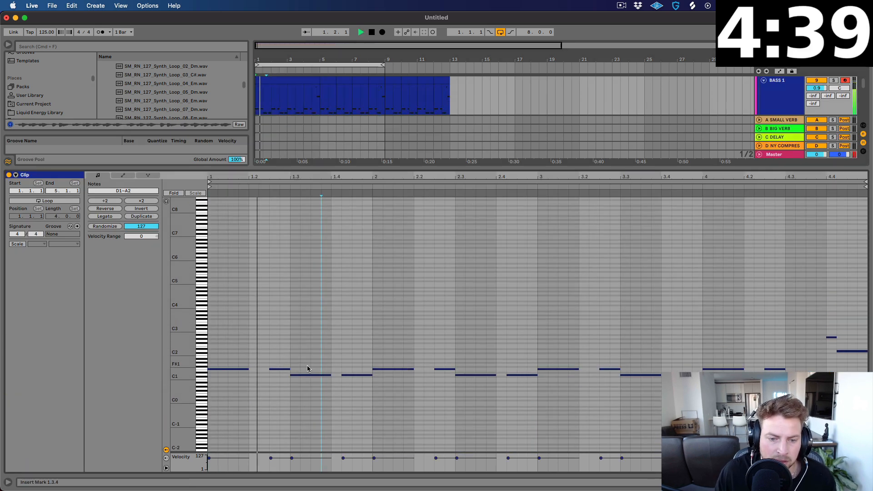
{"action": "left_click_drag", "start_coordinate": [306, 366], "coordinate": [354, 378]}
{"action": "key", "text": "space"}
{"action": "key", "text": "Up"}
{"action": "key", "text": "Up"}
{"action": "key", "text": "Up"}
{"action": "key", "text": "Up"}
{"action": "key", "text": "Up"}
{"action": "key", "text": "Up"}
{"action": "key", "text": "space"}
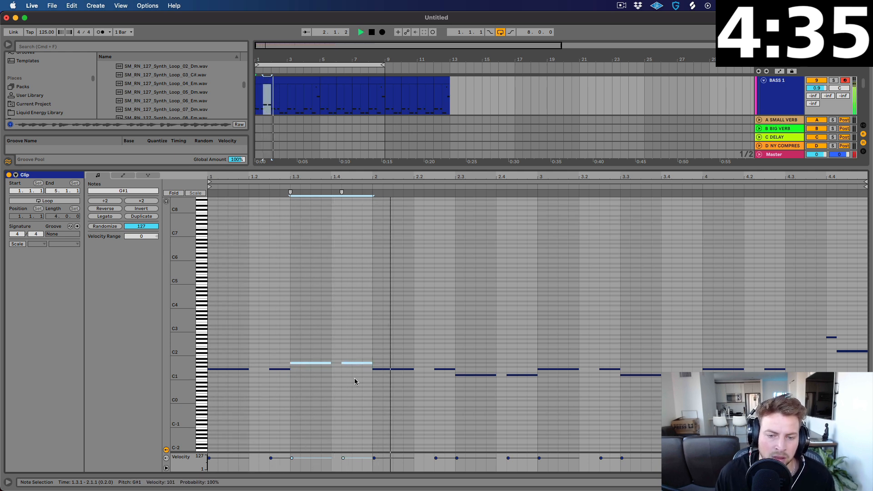
{"action": "key", "text": "Down"}
{"action": "key", "text": "Down"}
{"action": "key", "text": "Down"}
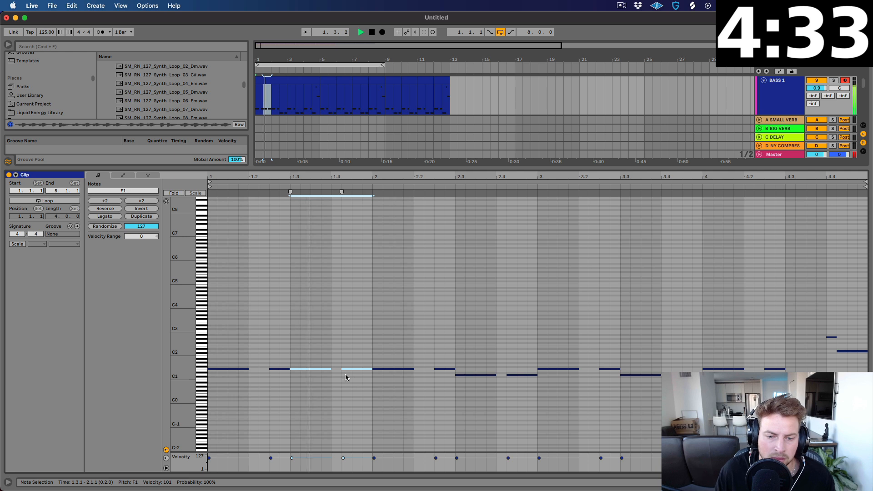
Step: Duplicate the bar 1 bass pattern into the following bars and delete the remaining lower notes
{"action": "left_click_drag", "start_coordinate": [218, 354], "coordinate": [370, 379]}
{"action": "key", "text": "super+d"}
{"action": "key", "text": "super+d"}
{"action": "key", "text": "space"}
{"action": "left_click_drag", "start_coordinate": [444, 373], "coordinate": [716, 378]}
{"action": "key", "text": "Delete"}
{"action": "key", "text": "Delete"}
Step: Extend the F1 bass line through beat 3 of bar 4, before the two higher closing notes
{"action": "left_click", "coordinate": [785, 378]}
{"action": "left_click", "coordinate": [775, 368]}
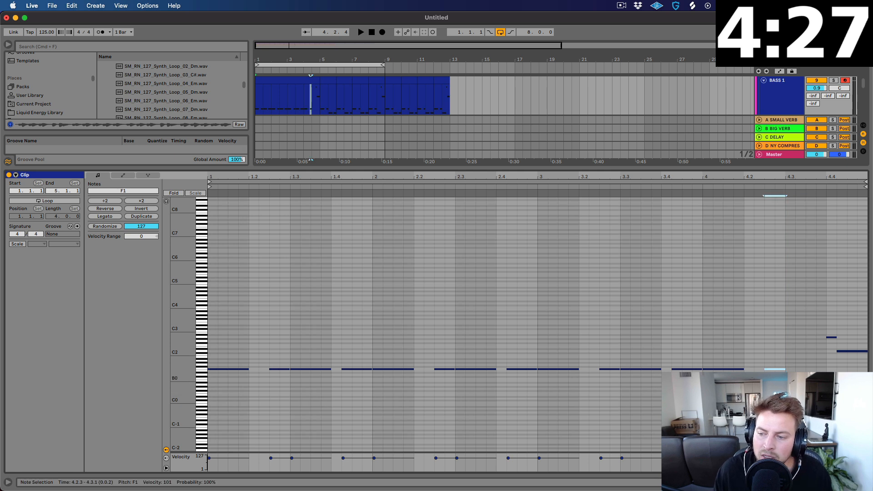
{"action": "left_click", "coordinate": [789, 370]}
{"action": "left_click_drag", "start_coordinate": [802, 368], "coordinate": [817, 369]}
{"action": "left_click", "coordinate": [824, 350]}
{"action": "left_click", "coordinate": [836, 348]}
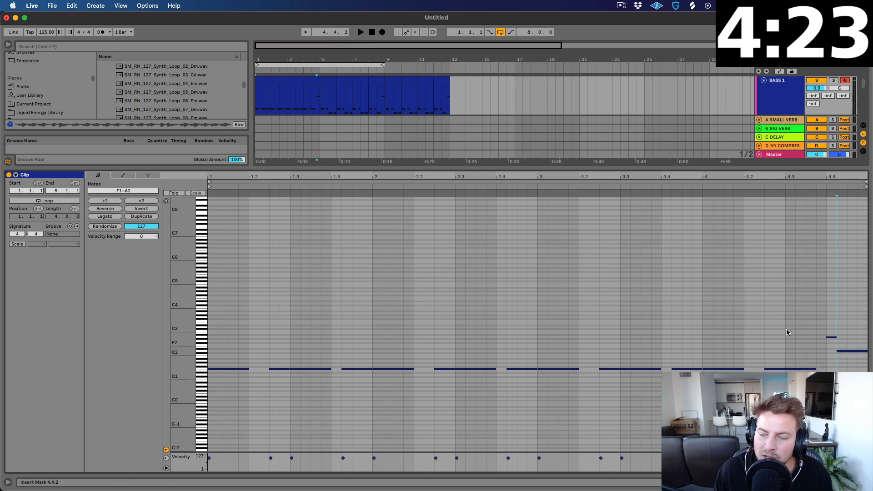
Step: Replace the rest of BASS 1 up to bar 13 with copies of the edited four-bar clip and shrink the note editor
{"action": "left_click_drag", "start_coordinate": [320, 91], "coordinate": [391, 102]}
{"action": "key", "text": "super+d"}
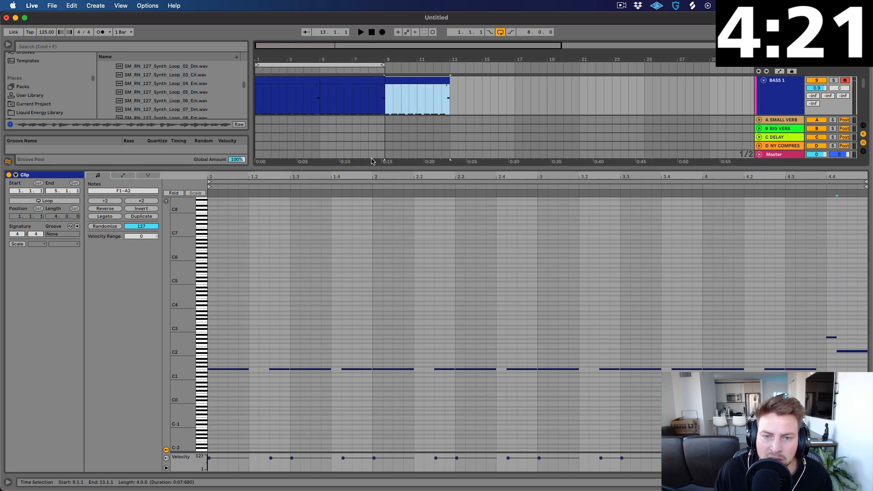
{"action": "left_click_drag", "start_coordinate": [372, 167], "coordinate": [371, 381]}
{"action": "left_click", "coordinate": [264, 226]}
{"action": "key", "text": "space"}
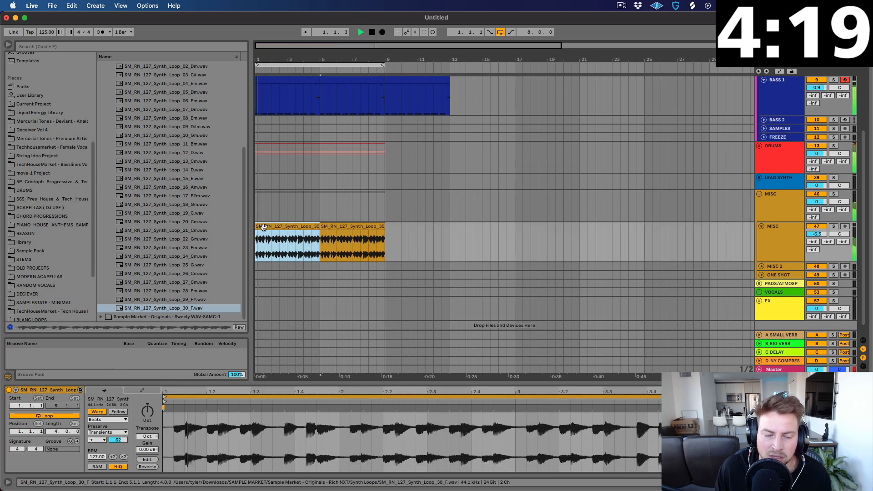
Step: Raise the MISC track's volume to -1.6 dB and solo the track
{"action": "scroll", "coordinate": [287, 228], "scroll_direction": "down", "scroll_amount": 1}
{"action": "left_click_drag", "start_coordinate": [820, 223], "coordinate": [820, 225]}
{"action": "left_click", "coordinate": [834, 216]}
Step: Set band 1 of the MISC track's EQ Eight to a low cut at 297 Hz
{"action": "double_click", "coordinate": [778, 224]}
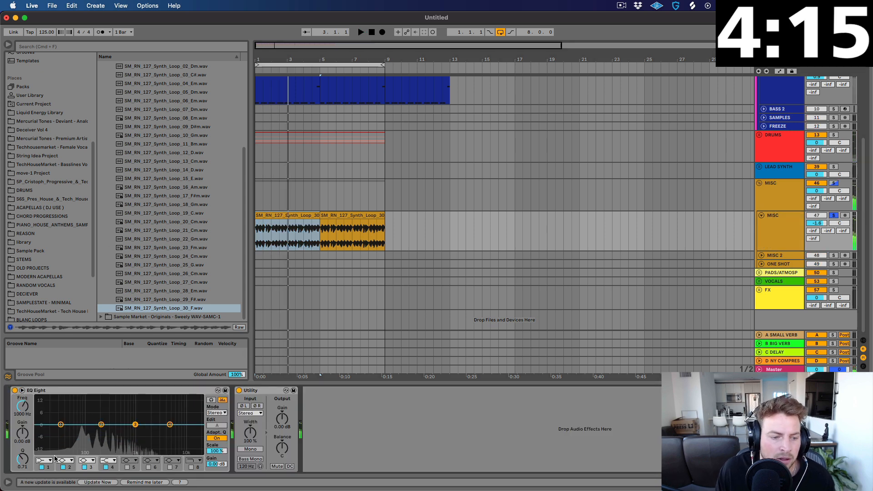
{"action": "left_click", "coordinate": [45, 460]}
{"action": "left_click", "coordinate": [48, 413]}
{"action": "left_click_drag", "start_coordinate": [61, 424], "coordinate": [109, 429]}
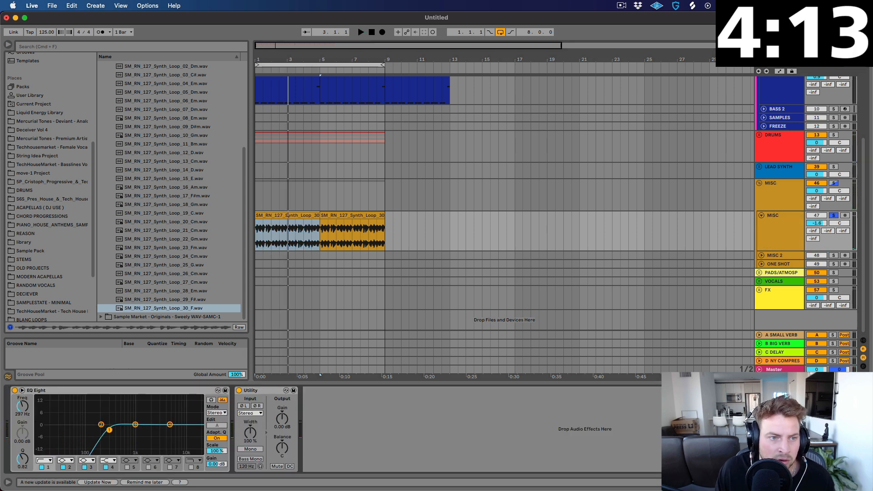
Step: Search the browser for "westend vocals" and add the WESTEND VOCALS-1-1-1.adg rack to the MISC track
{"action": "scroll", "coordinate": [68, 132], "scroll_direction": "down", "scroll_amount": 5}
{"action": "left_click", "coordinate": [43, 46]}
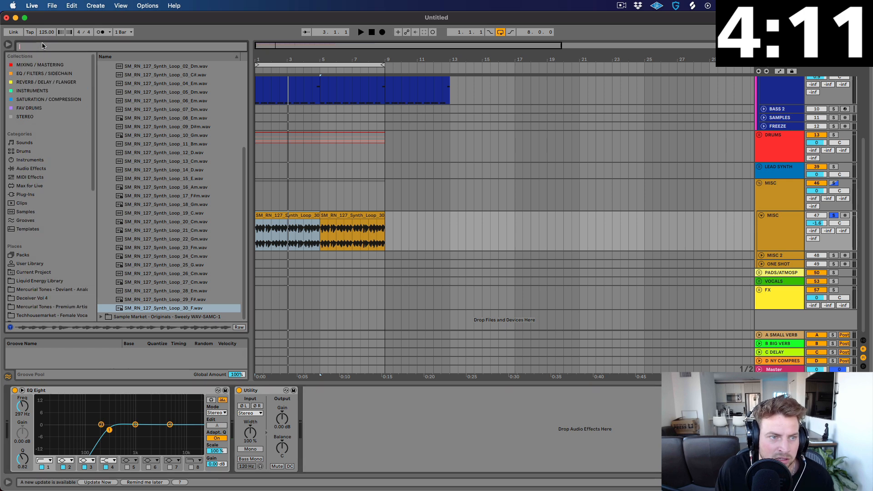
{"action": "type", "text": "westend vocals"}
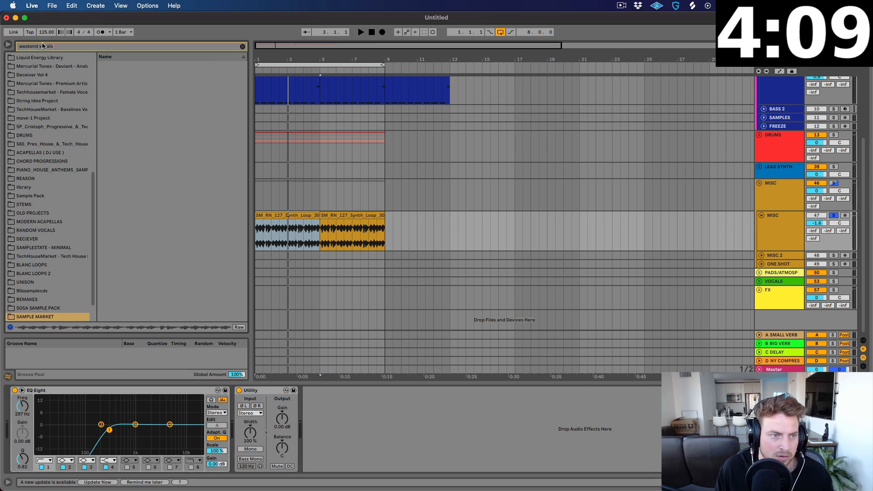
{"action": "left_click", "coordinate": [49, 123]}
{"action": "left_click_drag", "start_coordinate": [158, 74], "coordinate": [298, 233]}
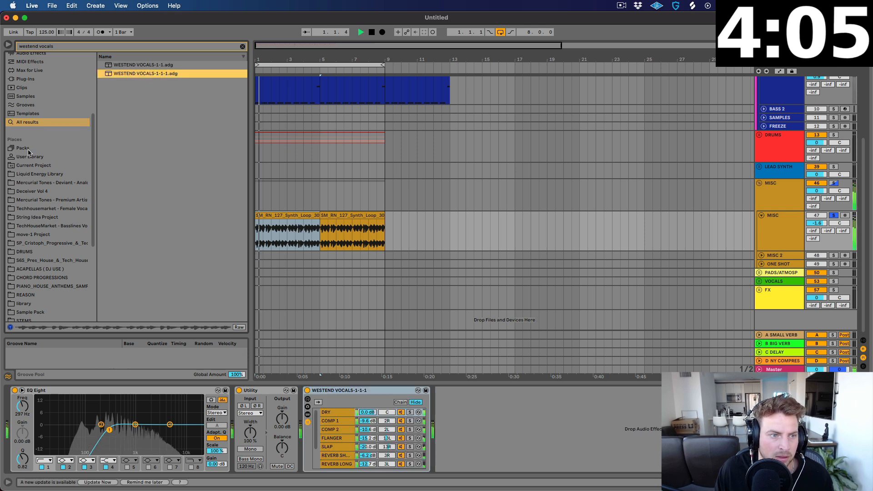
Step: Add Kickstart from the EQ / FILTERS / SIDECHAIN collection to the MISC track, audition it and close its window
{"action": "scroll", "coordinate": [32, 114], "scroll_direction": "up", "scroll_amount": 5}
{"action": "left_click", "coordinate": [32, 78]}
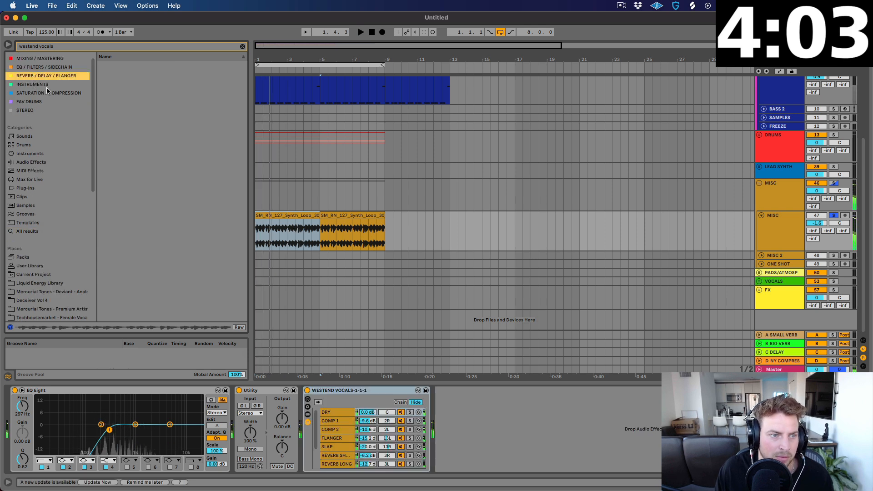
{"action": "left_click", "coordinate": [28, 69]}
{"action": "left_click", "coordinate": [243, 47]}
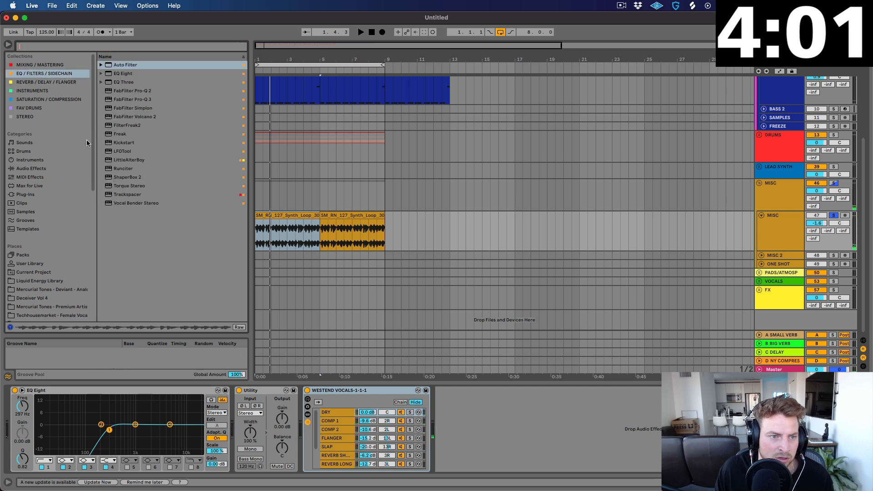
{"action": "double_click", "coordinate": [137, 143]}
{"action": "key", "text": "space"}
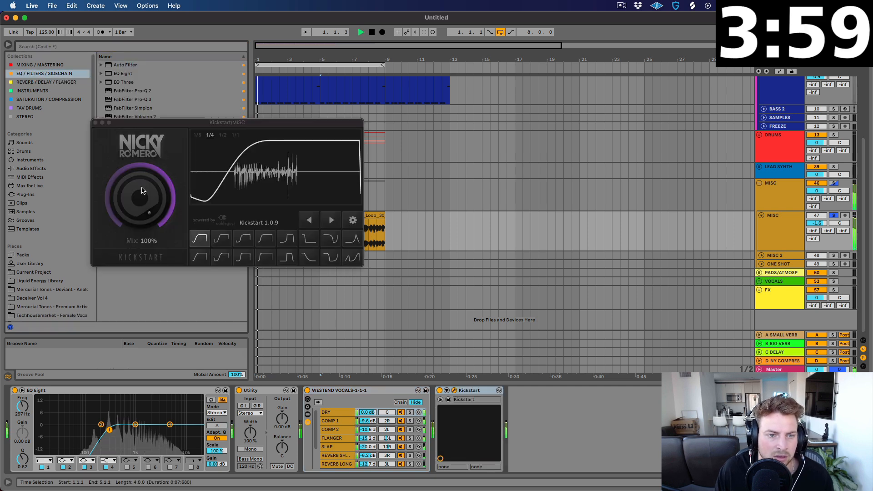
{"action": "left_click", "coordinate": [96, 123]}
{"action": "key", "text": "space"}
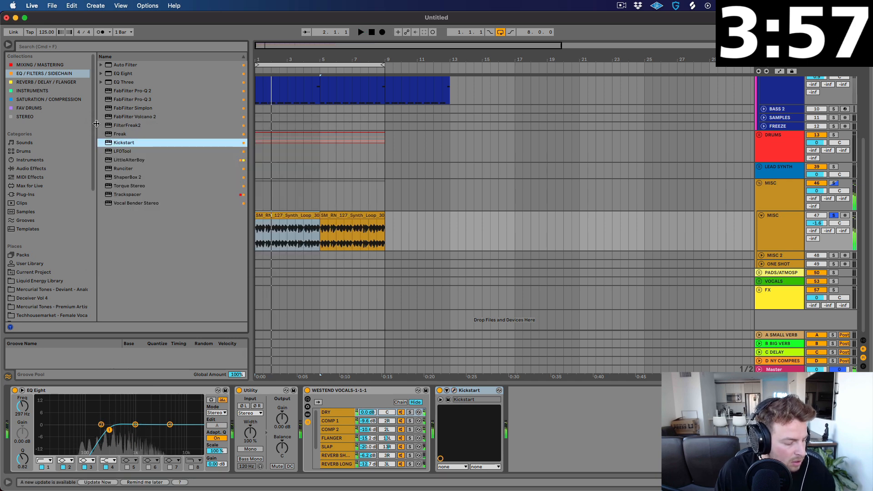
Step: Duplicate the MISC synth loop out to bar 13 and fold the track groups
{"action": "key", "text": "super+d"}
{"action": "key", "text": "minus"}
{"action": "scroll", "coordinate": [645, 226], "scroll_direction": "up", "scroll_amount": 5}
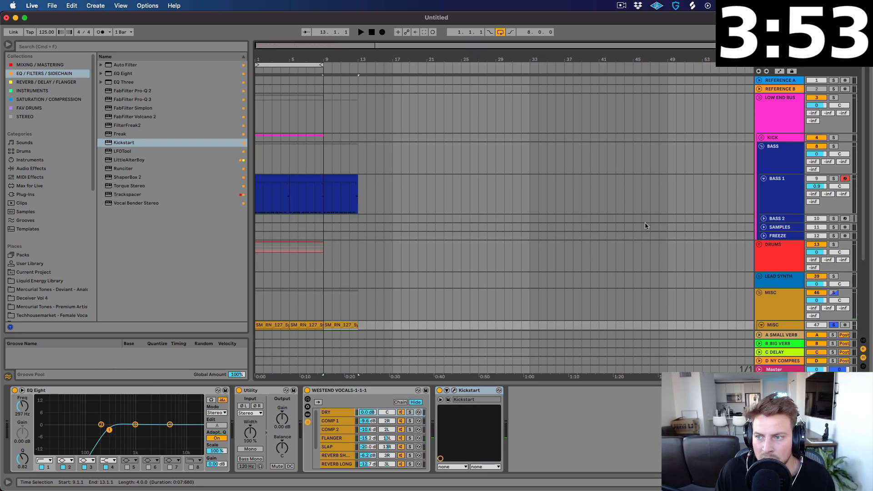
{"action": "left_click", "coordinate": [760, 100], "text": "alt"}
Step: Move the eight-bar loop of all groups from bar 1 to bar 49 by cutting and pasting it
{"action": "left_click", "coordinate": [263, 146]}
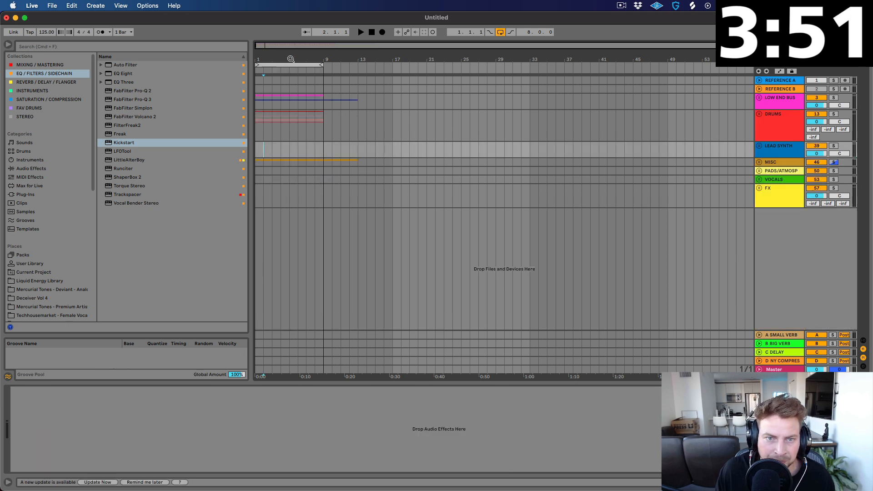
{"action": "left_click", "coordinate": [326, 166], "text": "shift"}
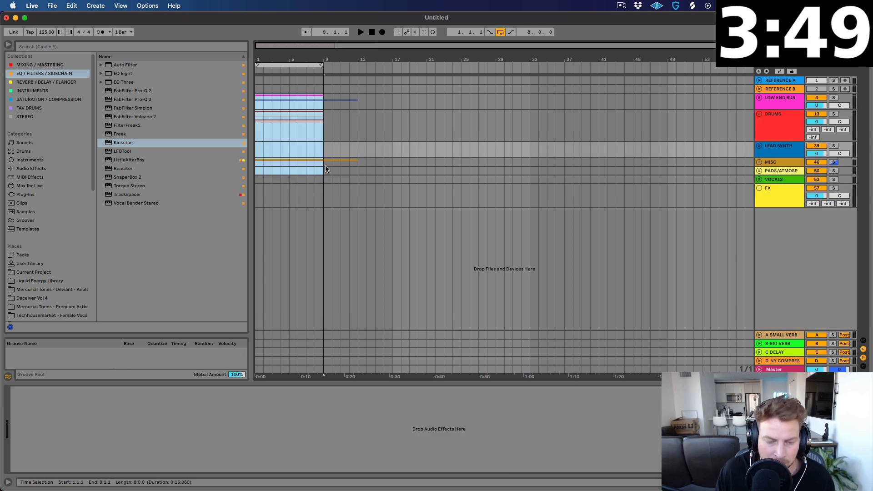
{"action": "key", "text": "Delete"}
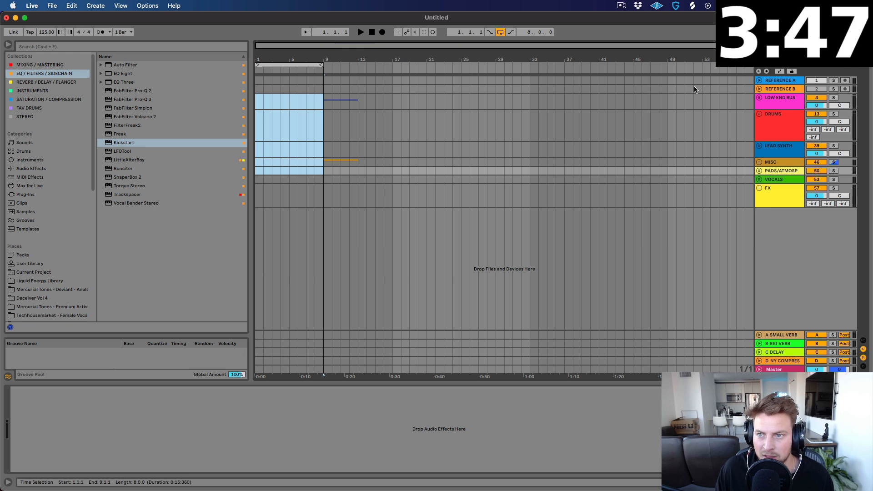
{"action": "left_click", "coordinate": [669, 91]}
{"action": "key", "text": "super+v"}
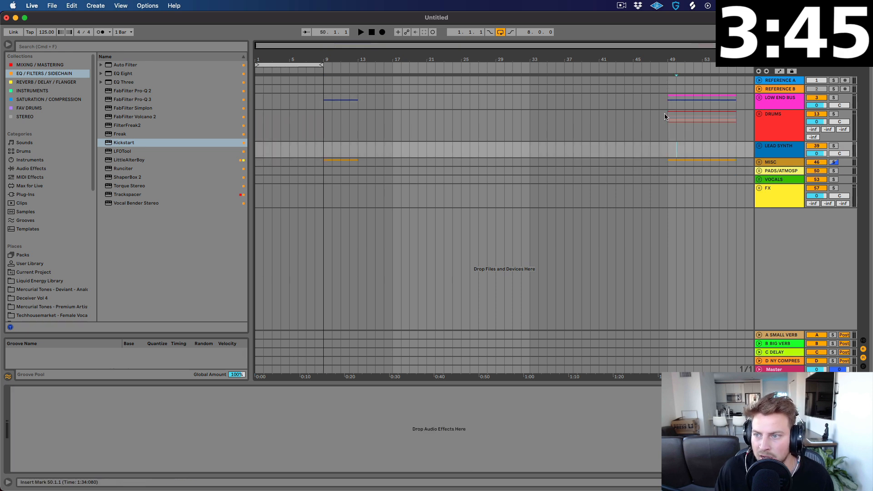
Step: Copy the eight-bar DRUMS section at bar 49 and paste it four times from bar 1 to bar 33
{"action": "left_click_drag", "start_coordinate": [668, 116], "coordinate": [729, 118]}
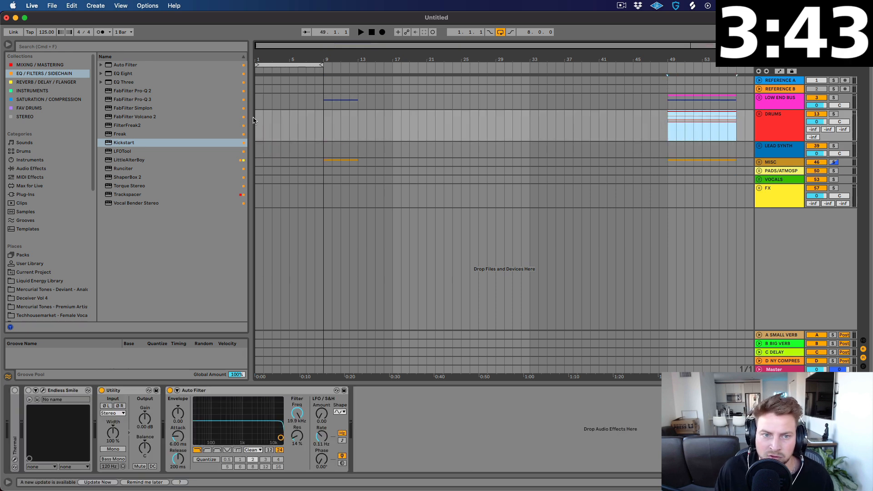
{"action": "left_click", "coordinate": [256, 122]}
{"action": "key", "text": "super+v"}
{"action": "key", "text": "super+v"}
{"action": "key", "text": "super+v"}
{"action": "key", "text": "super+v"}
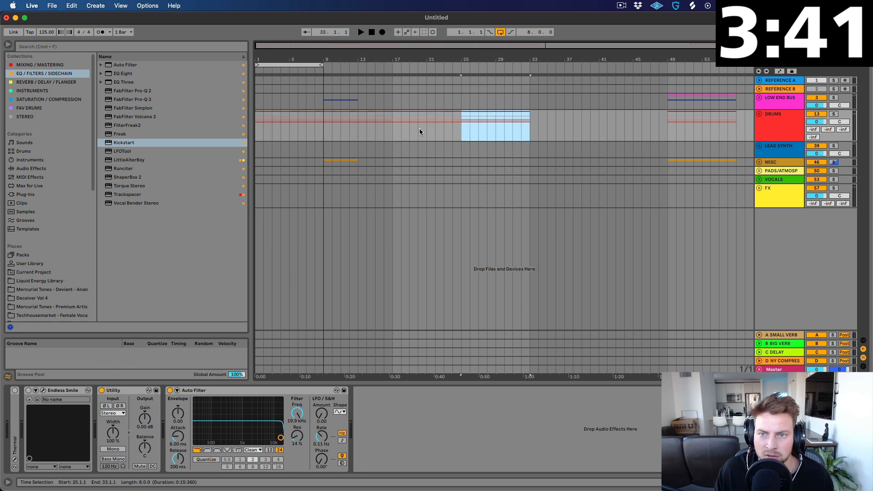
Step: Copy the eight-bar LOW END BUS section at bar 49 and paste it twice from bar 17 to bar 33
{"action": "left_click", "coordinate": [348, 105]}
{"action": "left_click_drag", "start_coordinate": [668, 100], "coordinate": [738, 101]}
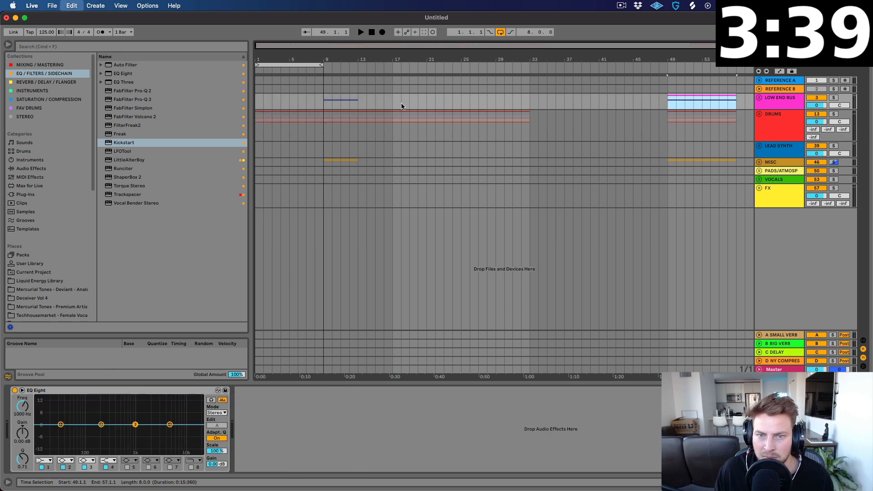
{"action": "left_click", "coordinate": [390, 98]}
{"action": "key", "text": "super+v"}
{"action": "key", "text": "super+v"}
{"action": "left_click", "coordinate": [375, 101]}
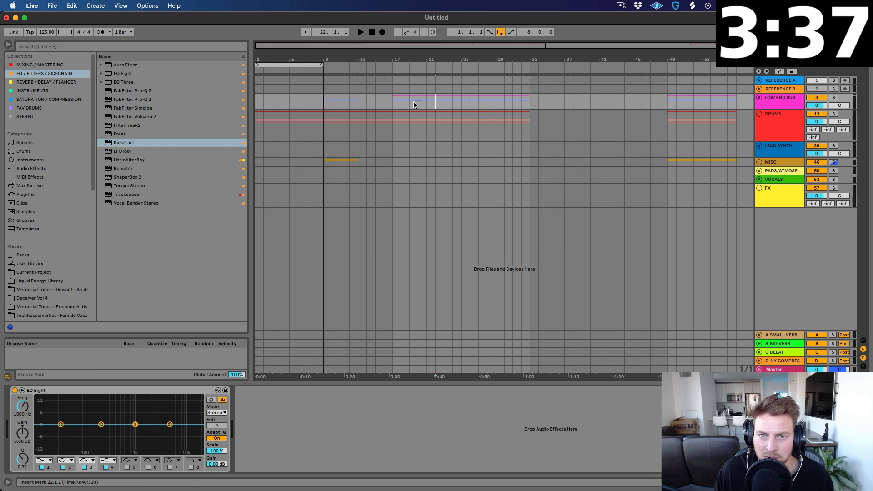
Step: Unfold LOW END BUS, fold BASS, and copy the KICK from bars 17 to 25 to fill bars 1 to 17
{"action": "left_click", "coordinate": [759, 98]}
{"action": "left_click", "coordinate": [761, 146]}
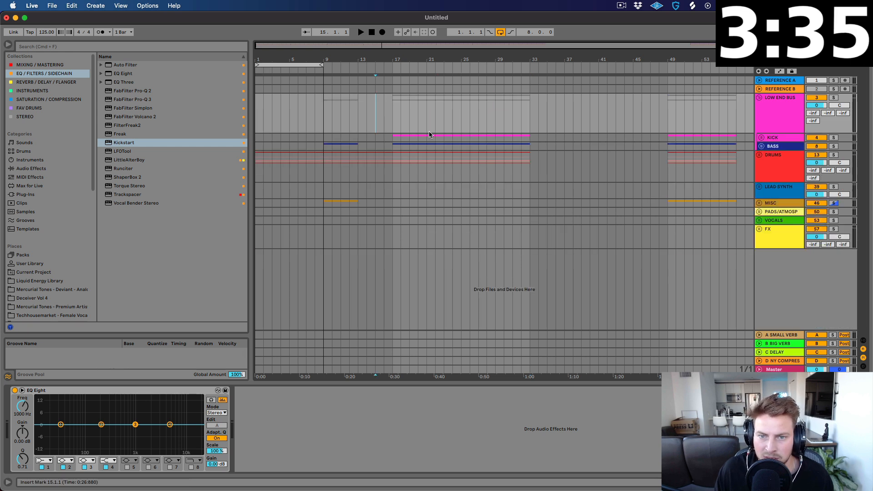
{"action": "left_click_drag", "start_coordinate": [395, 136], "coordinate": [462, 138]}
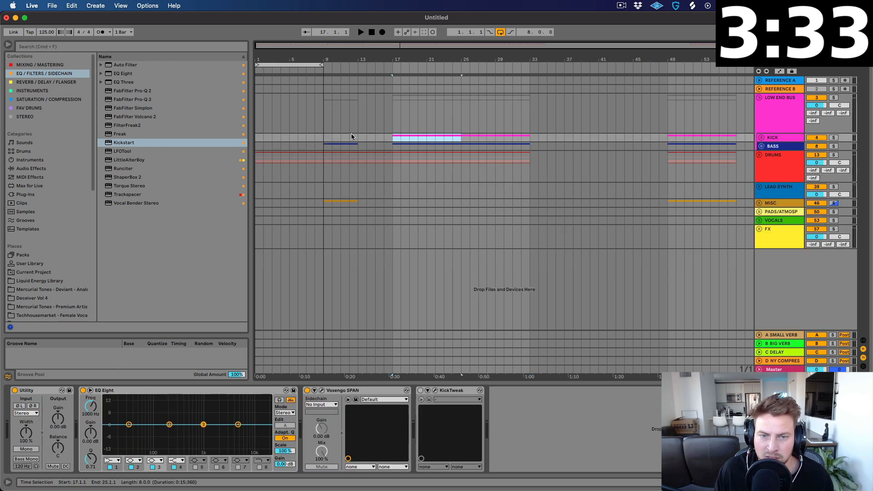
{"action": "left_click", "coordinate": [264, 138]}
Step: Delete the leftover BASS and MISC clips between bars 9 and 13
{"action": "left_click", "coordinate": [328, 146]}
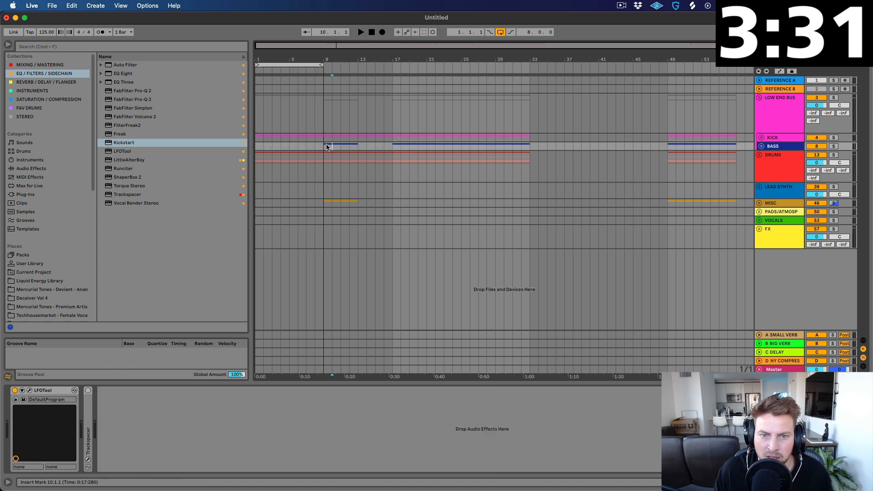
{"action": "left_click", "coordinate": [496, 236]}
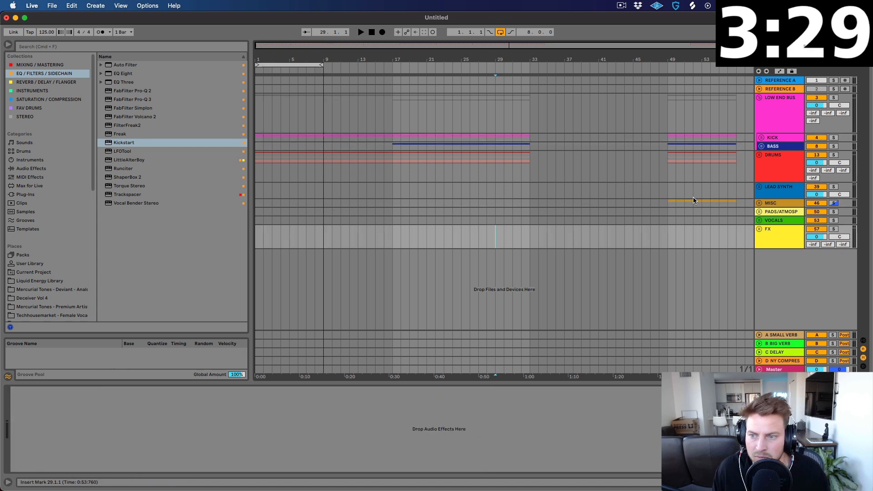
Step: Copy the eight-bar section at bar 49 from KICK through MISC and paste it twice from bar 33 to bar 49
{"action": "left_click_drag", "start_coordinate": [669, 204], "coordinate": [737, 203]}
{"action": "left_click_drag", "start_coordinate": [726, 141], "coordinate": [734, 136]}
{"action": "key", "text": "super+c"}
{"action": "left_click", "coordinate": [535, 141]}
{"action": "key", "text": "super+v"}
{"action": "key", "text": "super+v"}
Step: Set band 1 of the LOW END BUS EQ Eight to a low cut at 126 Hz with Q 0.58, auditioning from bar 33
{"action": "left_click", "coordinate": [790, 121]}
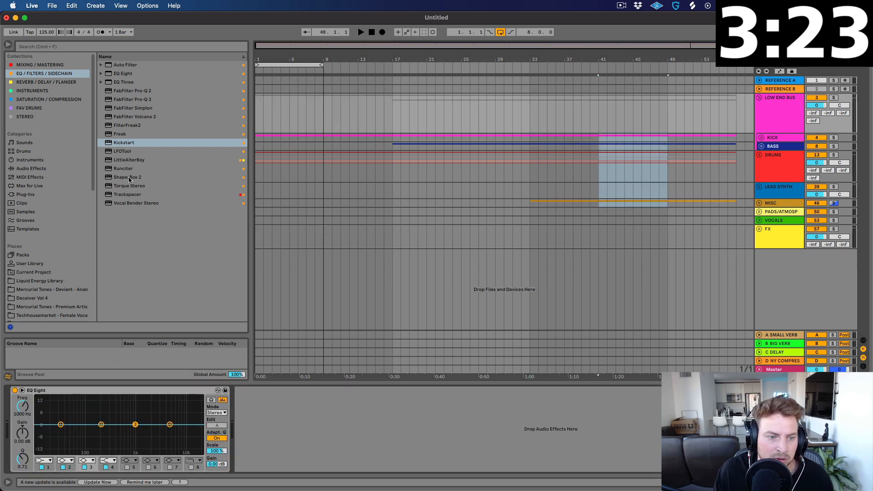
{"action": "left_click", "coordinate": [44, 460]}
{"action": "left_click", "coordinate": [54, 431]}
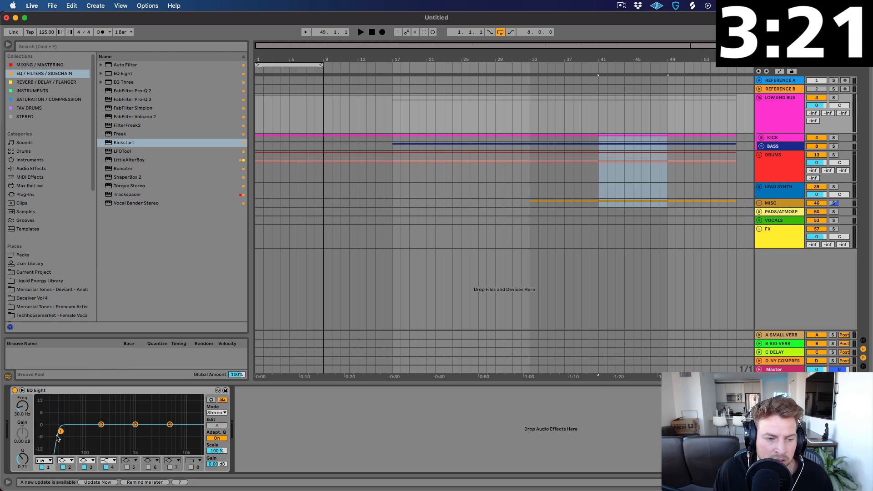
{"action": "key", "text": "space"}
{"action": "left_click", "coordinate": [531, 121]}
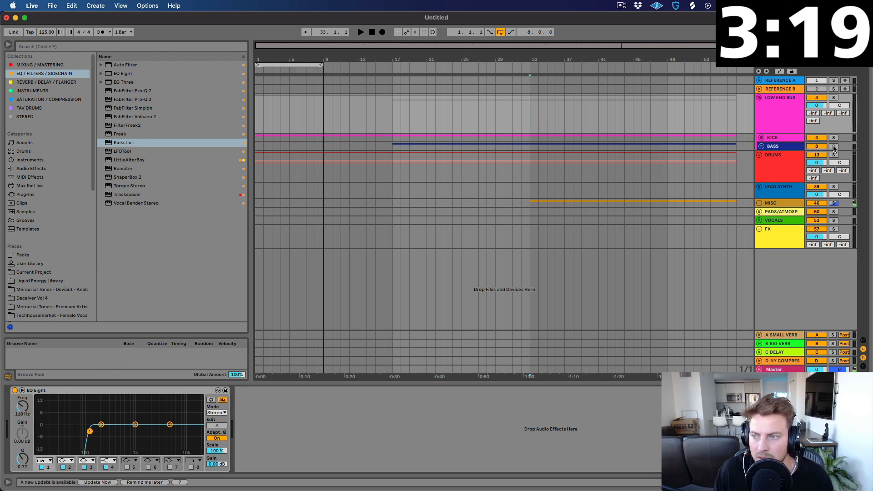
{"action": "key", "text": "space"}
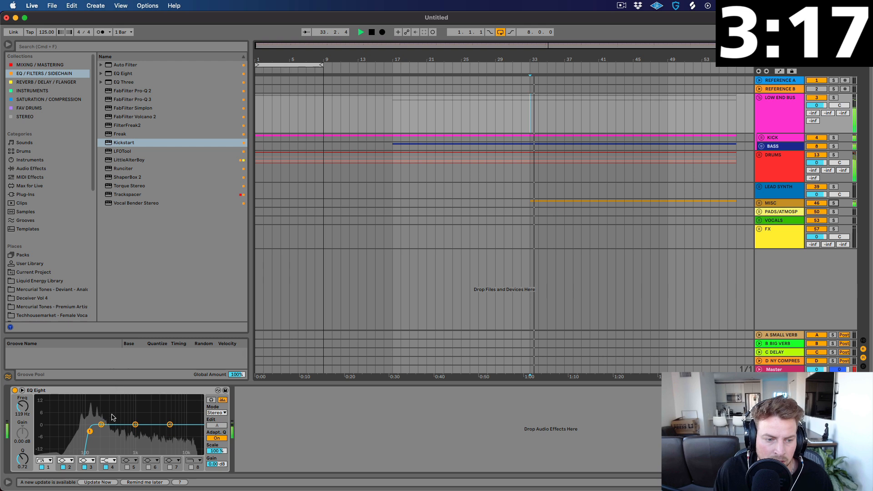
{"action": "left_click_drag", "start_coordinate": [90, 433], "coordinate": [91, 434]}
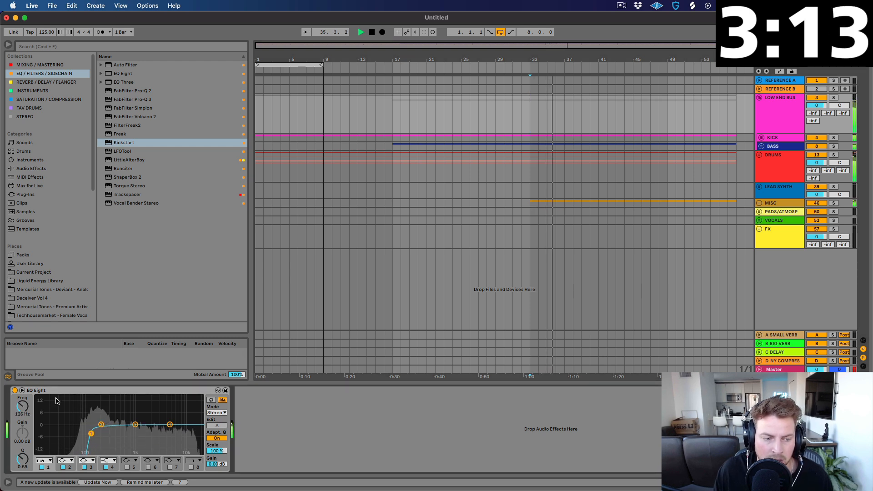
{"action": "key", "text": "space"}
Step: Automate the LOW END BUS EQ Eight's Device On so it is active only from bar 33 to bar 49
{"action": "right_click", "coordinate": [13, 393]}
{"action": "left_click", "coordinate": [32, 396]}
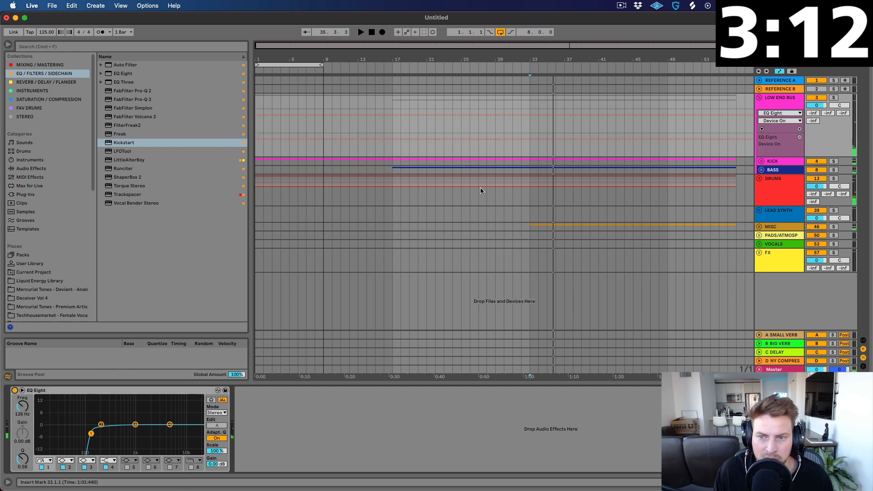
{"action": "left_click", "coordinate": [530, 139]}
{"action": "left_click_drag", "start_coordinate": [521, 139], "coordinate": [521, 150]}
{"action": "left_click_drag", "start_coordinate": [667, 140], "coordinate": [668, 150]}
Step: Open Endless Smile on DRUMS and automate its Intensity to rise from bar 33 to bar 48 and fall at bar 49
{"action": "left_click", "coordinate": [549, 182]}
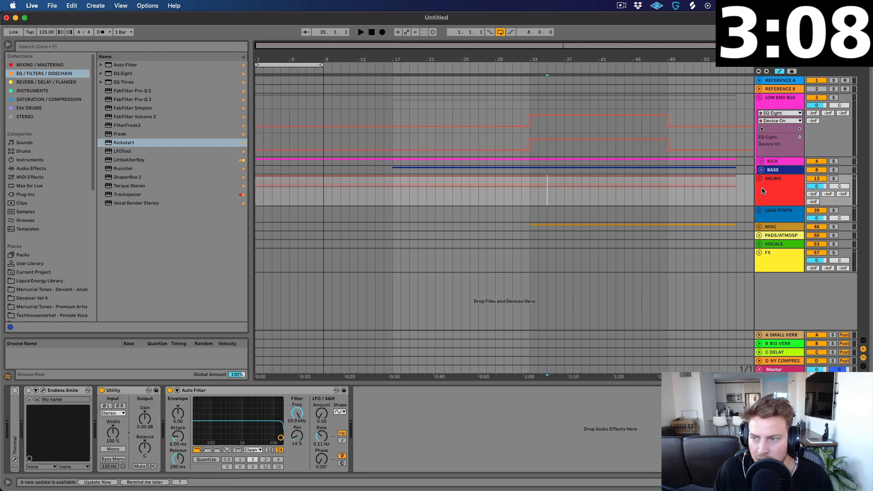
{"action": "left_click", "coordinate": [45, 391]}
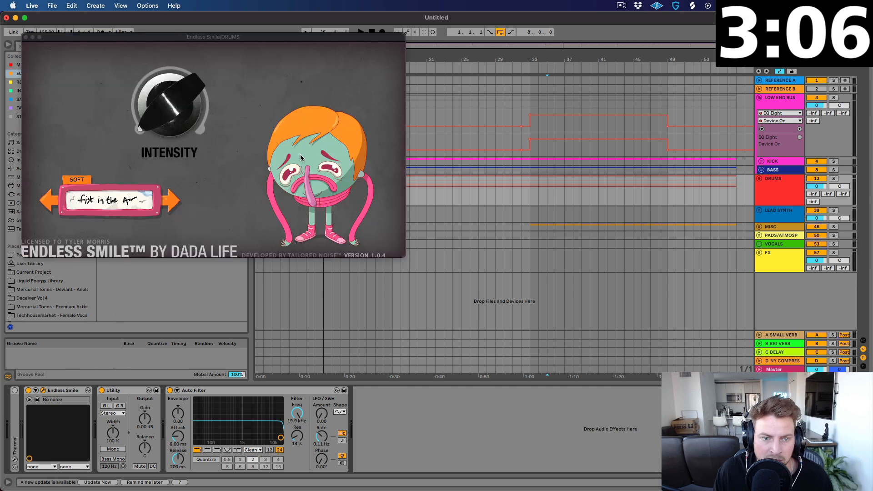
{"action": "left_click", "coordinate": [759, 179]}
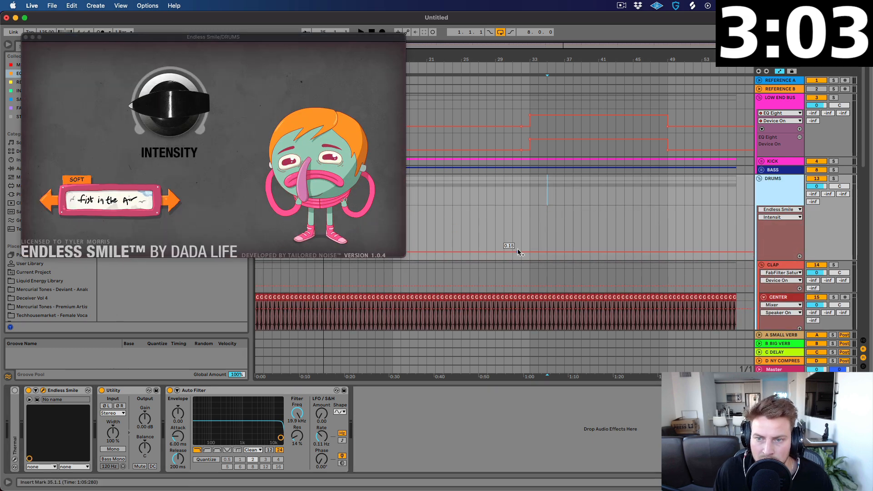
{"action": "left_click_drag", "start_coordinate": [530, 252], "coordinate": [531, 261]}
Step: Delete bar 48 from the KICK, BASS, DRUMS and MISC tracks to leave a one-bar gap before bar 49
{"action": "left_click_drag", "start_coordinate": [663, 261], "coordinate": [663, 162]}
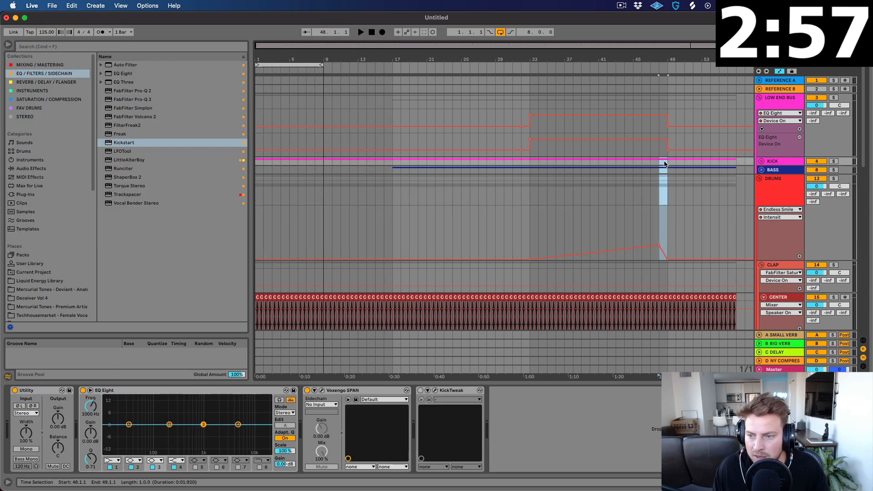
{"action": "left_click", "coordinate": [759, 178]}
{"action": "left_click", "coordinate": [661, 182]}
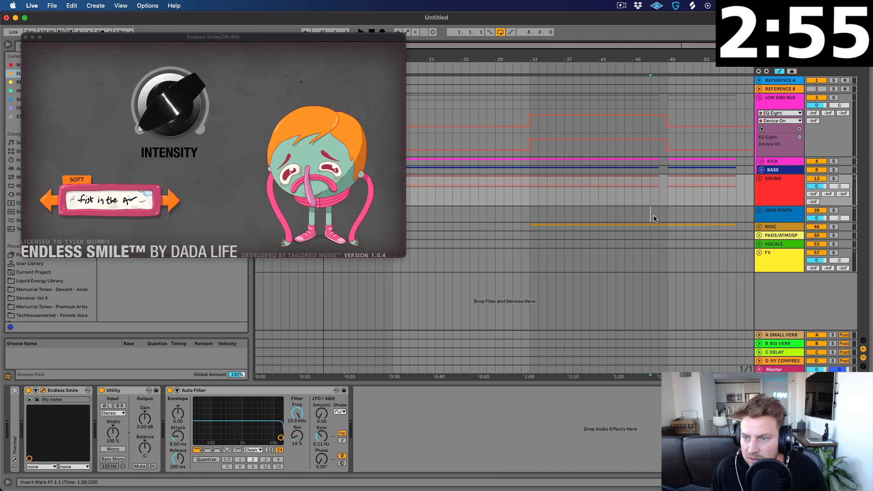
{"action": "left_click", "coordinate": [661, 226]}
{"action": "left_click_drag", "start_coordinate": [661, 225], "coordinate": [663, 226]}
{"action": "key", "text": "Delete"}
{"action": "left_click", "coordinate": [667, 236]}
{"action": "left_click", "coordinate": [669, 244]}
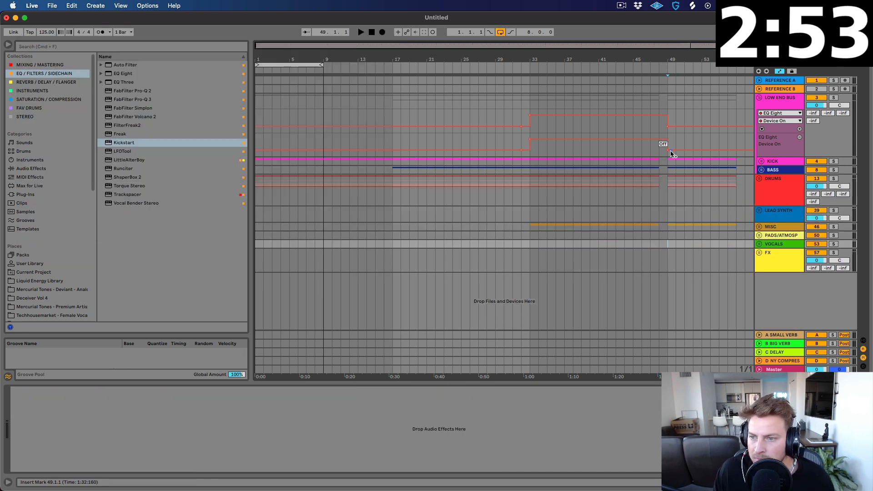
Step: Redraw the DRUMS Intensity ramp from bar 33 to bar 48, falling to 0.00 at bar 49, and audition from bar 47
{"action": "left_click", "coordinate": [758, 178]}
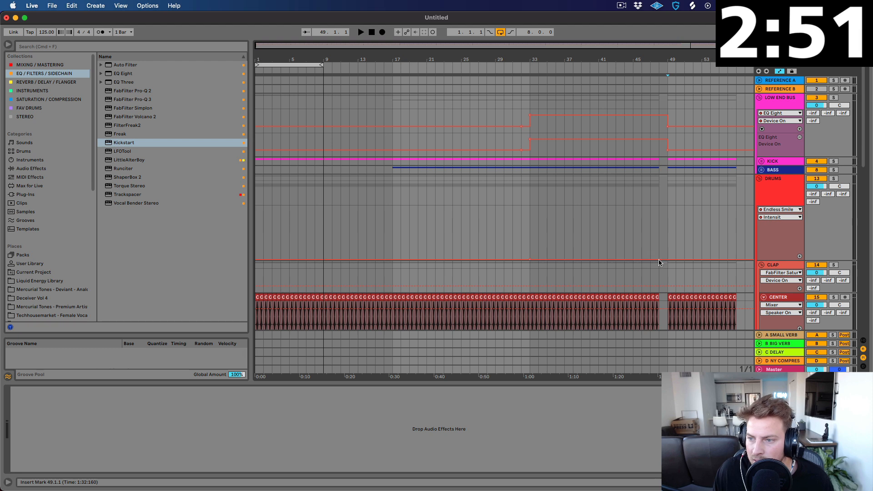
{"action": "left_click_drag", "start_coordinate": [659, 258], "coordinate": [659, 248]}
{"action": "mouse_move", "coordinate": [668, 249]}
{"action": "left_mouse_down"}
{"action": "mouse_move", "coordinate": [667, 259]}
{"action": "mouse_move", "coordinate": [659, 246]}
{"action": "left_mouse_up"}
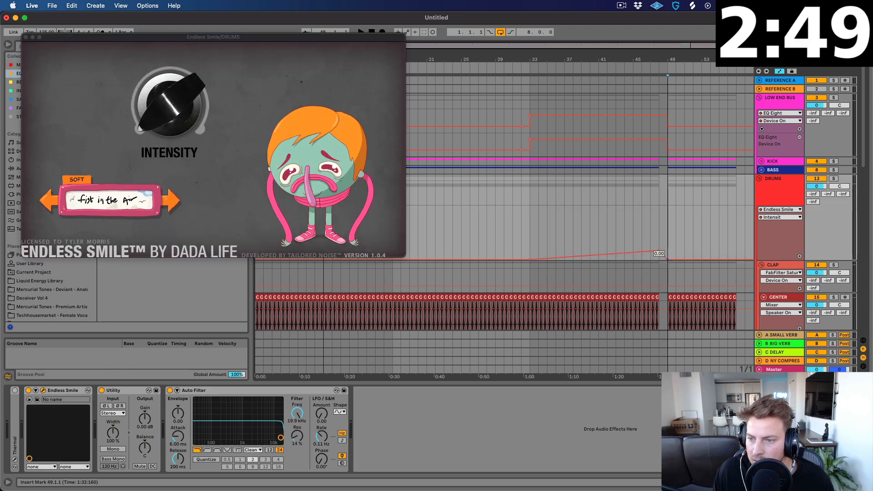
{"action": "left_click", "coordinate": [648, 221]}
{"action": "key", "text": "space"}
{"action": "left_click", "coordinate": [759, 178]}
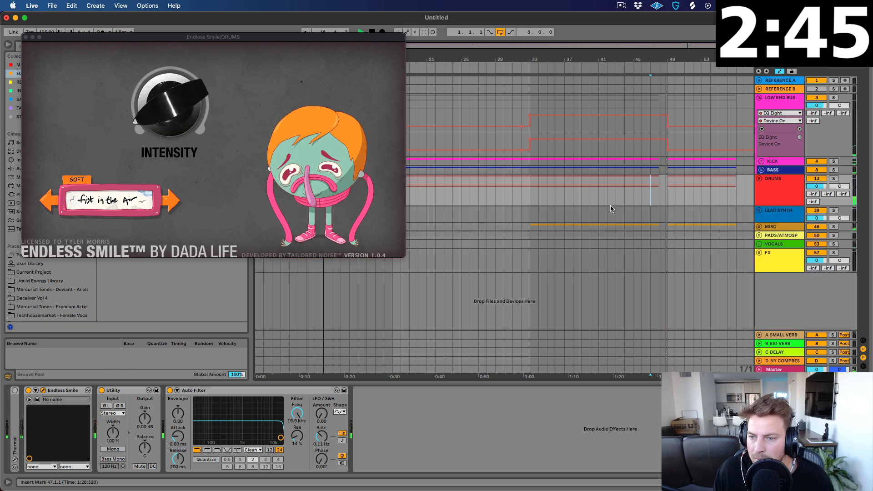
{"action": "left_click", "coordinate": [25, 37]}
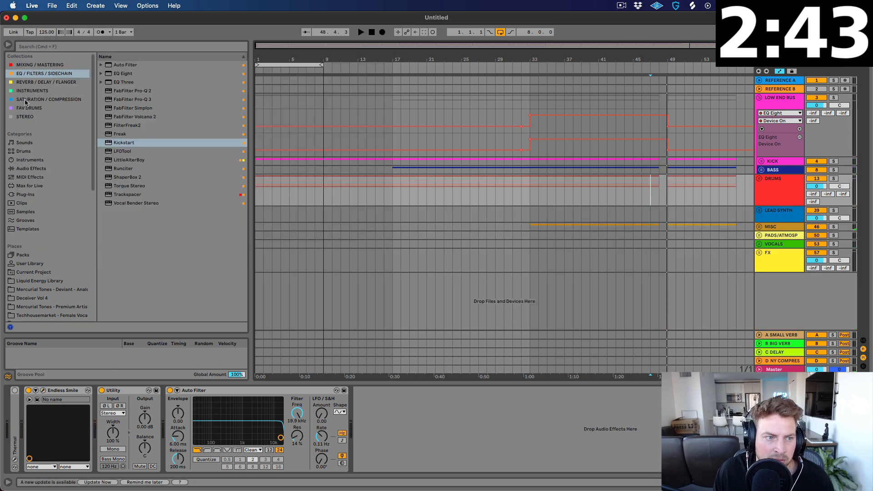
Step: Collapse the TOP LOOPS folder and search the FAV DRUMS collection for FILL
{"action": "scroll", "coordinate": [159, 104], "scroll_direction": "up", "scroll_amount": 10}
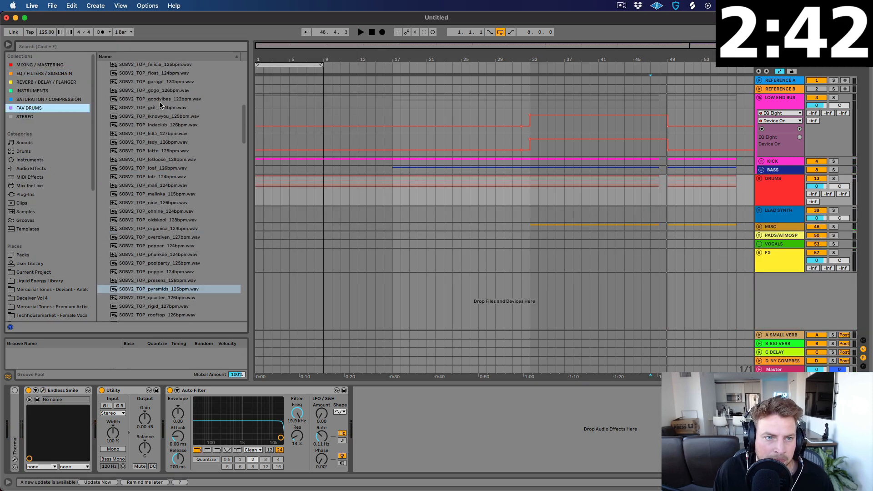
{"action": "left_click", "coordinate": [101, 142]}
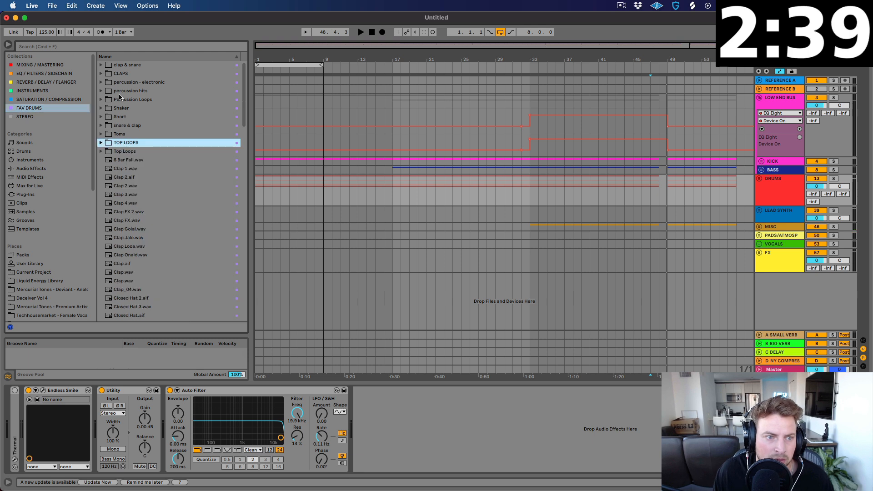
{"action": "left_click", "coordinate": [116, 48]}
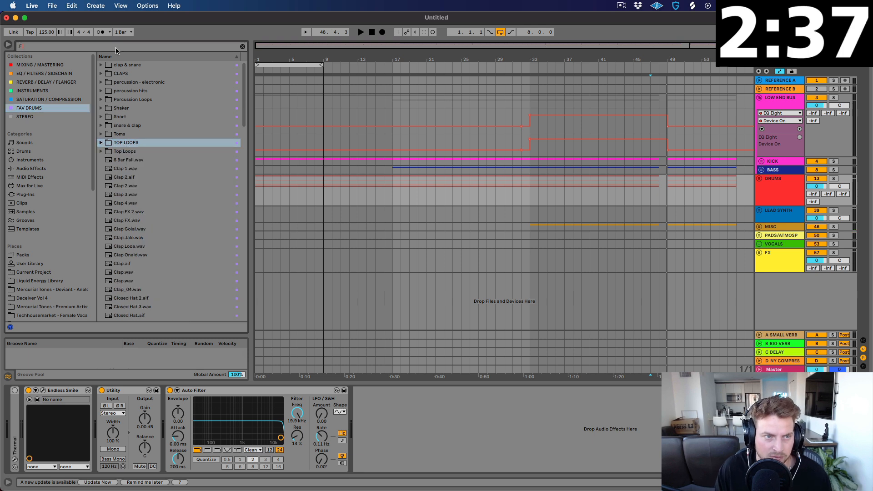
{"action": "type", "text": "FILL"}
Step: Duplicate the eight-bar section at bar 49 across KICK through MISC so it extends to bar 65
{"action": "left_click", "coordinate": [467, 159]}
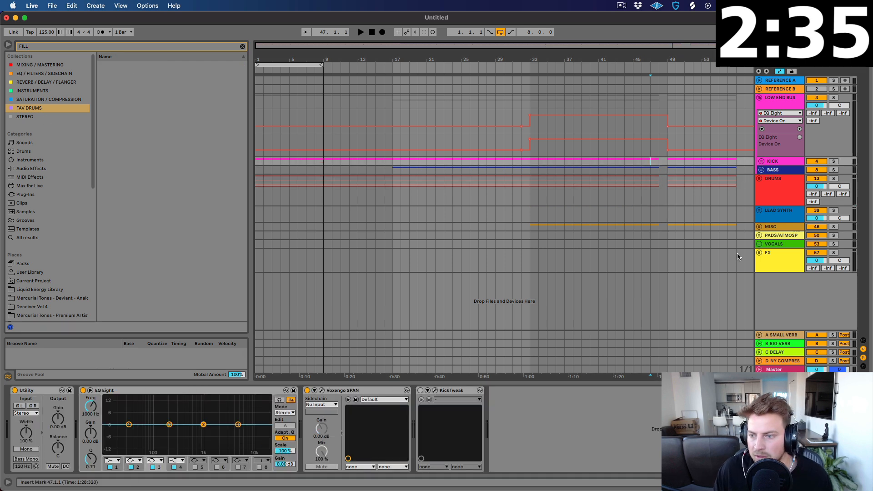
{"action": "left_click_drag", "start_coordinate": [654, 61], "coordinate": [654, 54]}
{"action": "left_click_drag", "start_coordinate": [681, 228], "coordinate": [693, 226]}
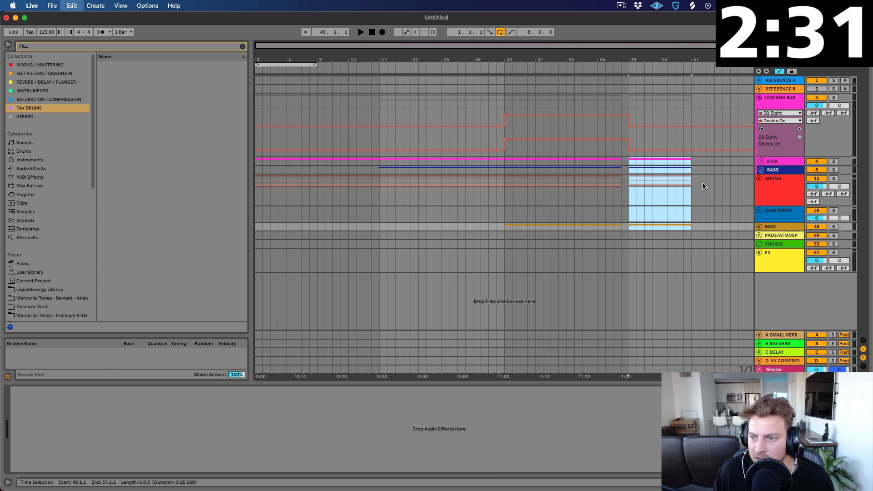
{"action": "key", "text": "super+d"}
{"action": "left_click", "coordinate": [684, 197]}
Step: Unfold the DRUMS group, fold its CLAP subgroup and select the CRASH track
{"action": "left_click", "coordinate": [619, 161]}
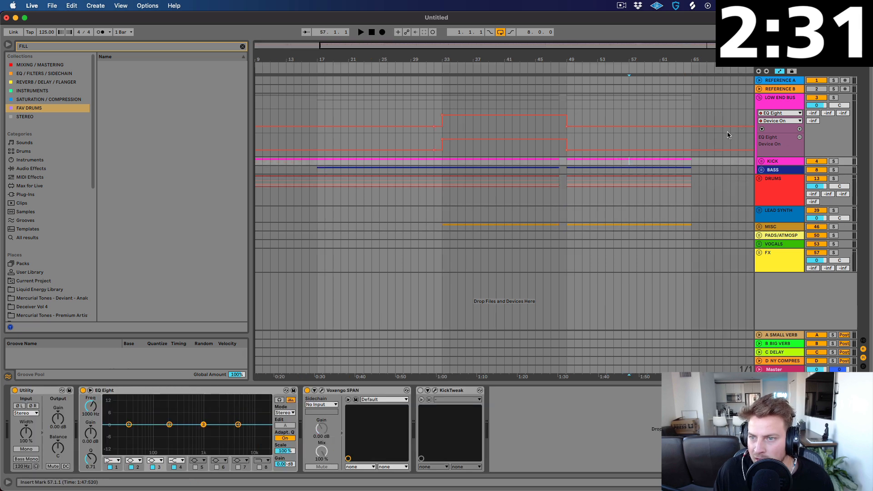
{"action": "left_click", "coordinate": [759, 178]}
{"action": "scroll", "coordinate": [760, 216], "scroll_direction": "down", "scroll_amount": 3}
{"action": "left_click", "coordinate": [761, 198]}
{"action": "left_click", "coordinate": [775, 241]}
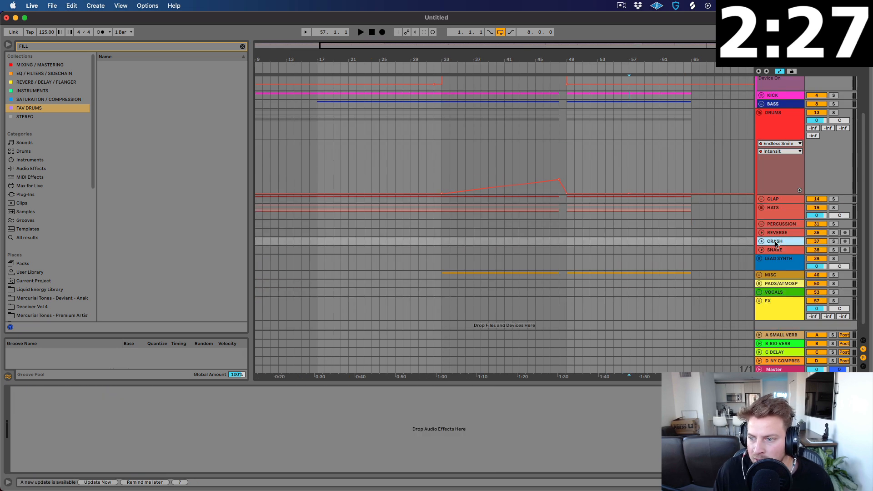
Step: Search FAV DRUMS for RIDE and place NOIZU_ride_loop_06_124.wav twice on the SNARE track from bar 57 to bar 65
{"action": "left_click", "coordinate": [242, 47]}
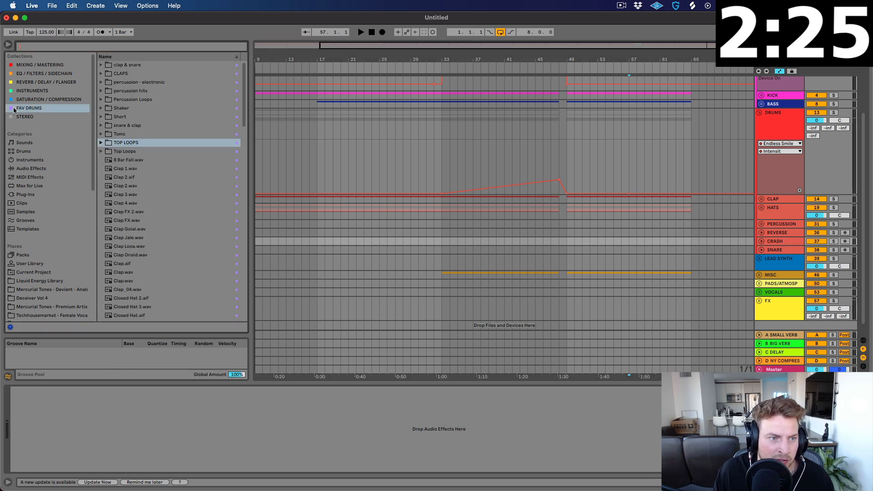
{"action": "scroll", "coordinate": [120, 223], "scroll_direction": "down", "scroll_amount": 15}
{"action": "type", "text": "RIDE"}
{"action": "left_click", "coordinate": [113, 92]}
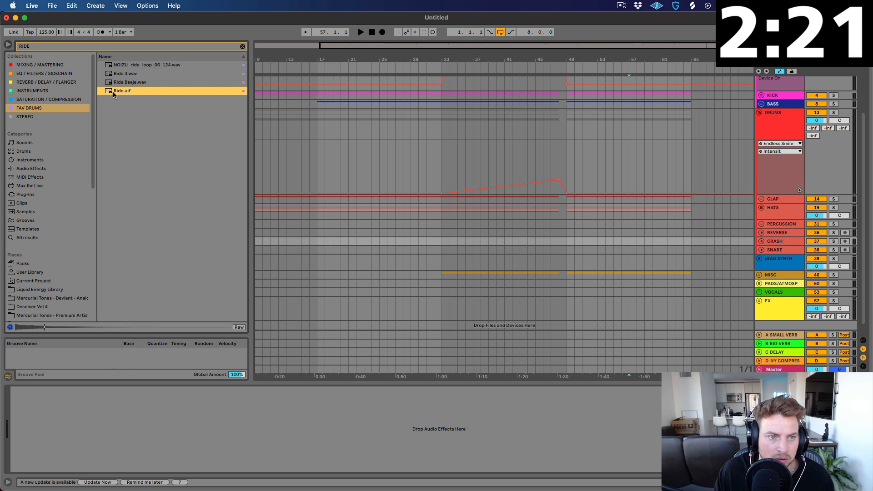
{"action": "left_click", "coordinate": [126, 65]}
{"action": "left_click_drag", "start_coordinate": [116, 67], "coordinate": [631, 252]}
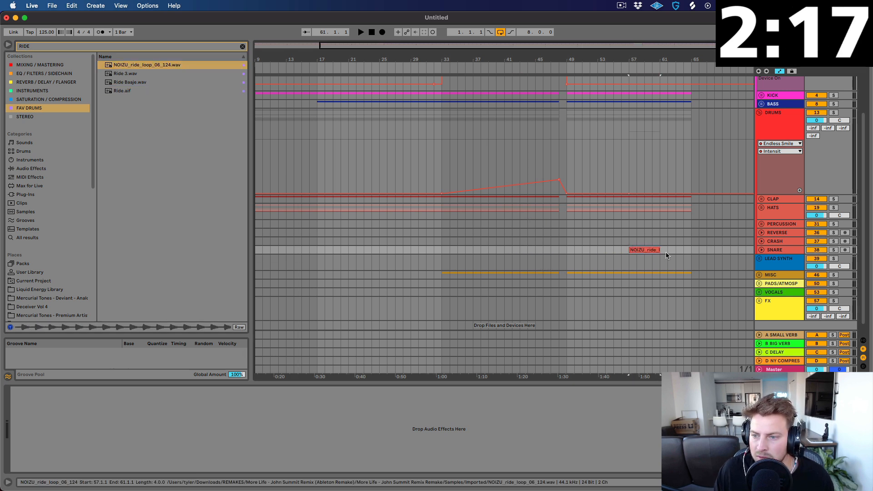
{"action": "key", "text": "super+d"}
Step: Unfold the MISC group and add ValhallaVintageVerb from the REVERB / DELAY / FLANGER collection to its MISC track
{"action": "left_click", "coordinate": [775, 267]}
{"action": "left_click", "coordinate": [759, 275]}
{"action": "scroll", "coordinate": [744, 281], "scroll_direction": "down", "scroll_amount": 5}
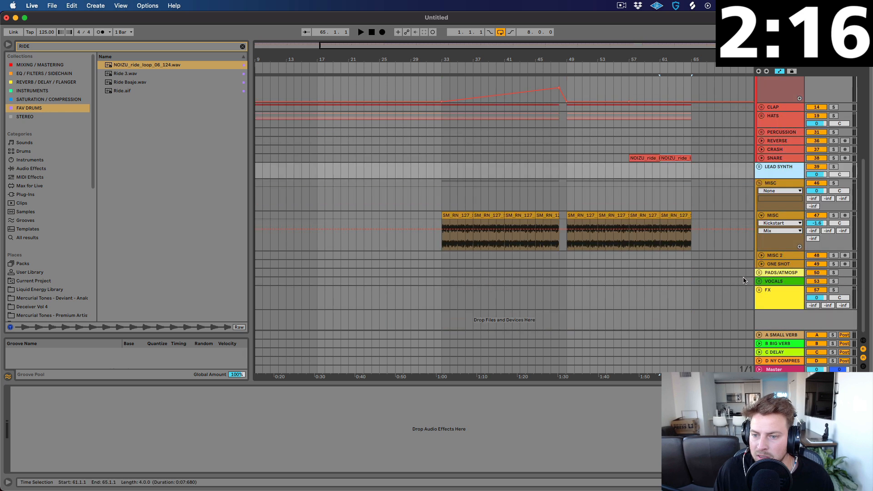
{"action": "left_click", "coordinate": [796, 220]}
{"action": "left_click", "coordinate": [442, 248]}
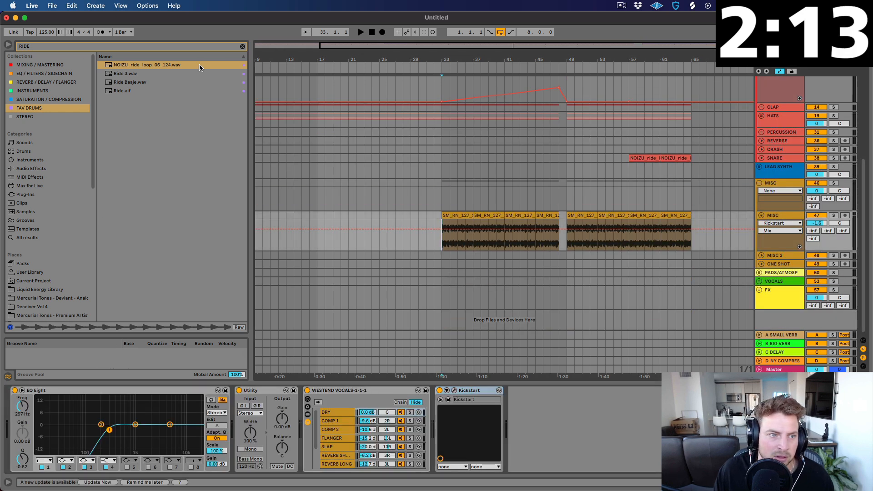
{"action": "left_click", "coordinate": [242, 47]}
{"action": "left_click", "coordinate": [37, 83]}
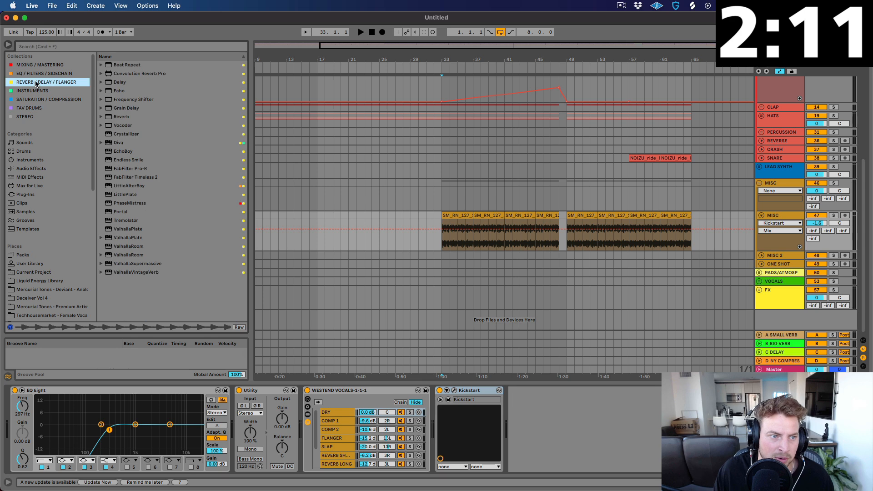
{"action": "double_click", "coordinate": [141, 272]}
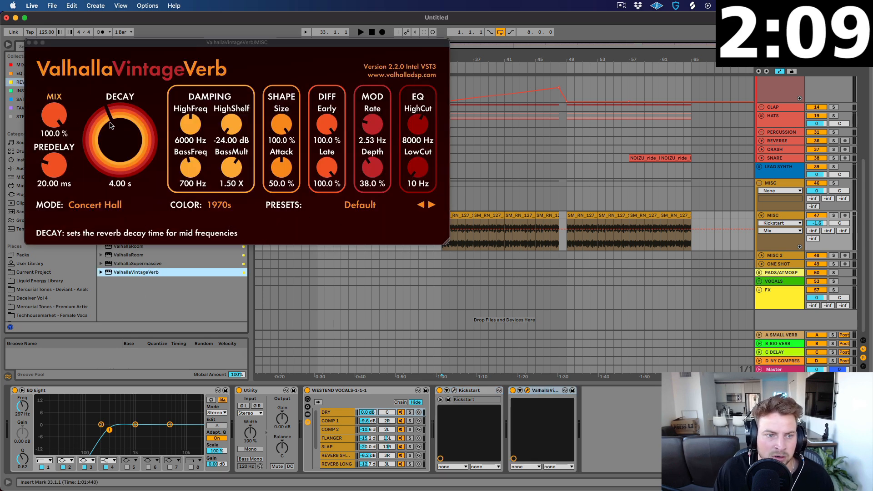
Step: Automate the MISC reverb mix from 8.2% at bar 33 to about 46.8% at bar 48, dropping at bar 49, and lower the DRUMS Intensity peak slightly
{"action": "mouse_move", "coordinate": [55, 119]}
{"action": "left_mouse_down"}
{"action": "mouse_move", "coordinate": [13, 291]}
{"action": "mouse_move", "coordinate": [55, 110]}
{"action": "left_mouse_up"}
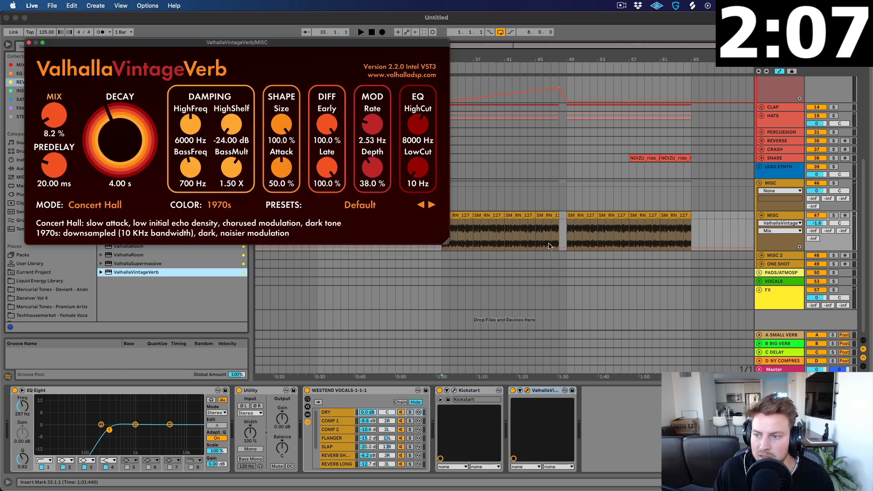
{"action": "left_click", "coordinate": [442, 248]}
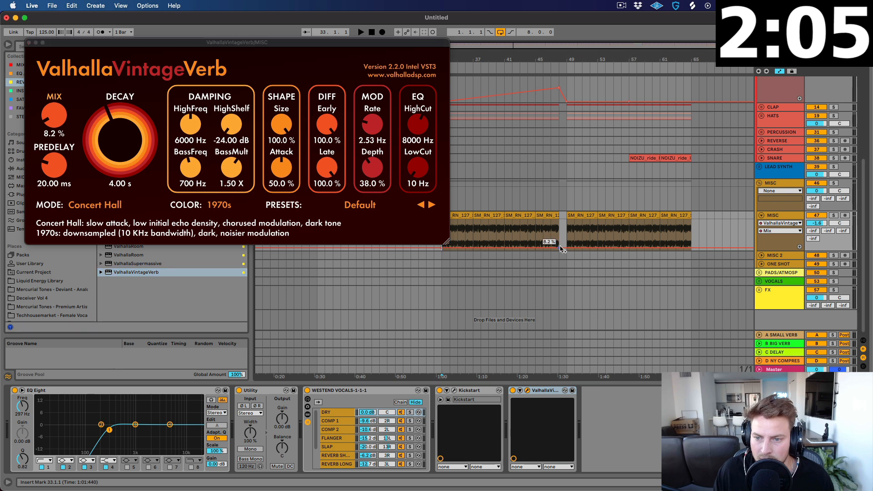
{"action": "left_click", "coordinate": [544, 228]}
{"action": "key", "text": "space"}
{"action": "left_click_drag", "start_coordinate": [558, 238], "coordinate": [567, 250]}
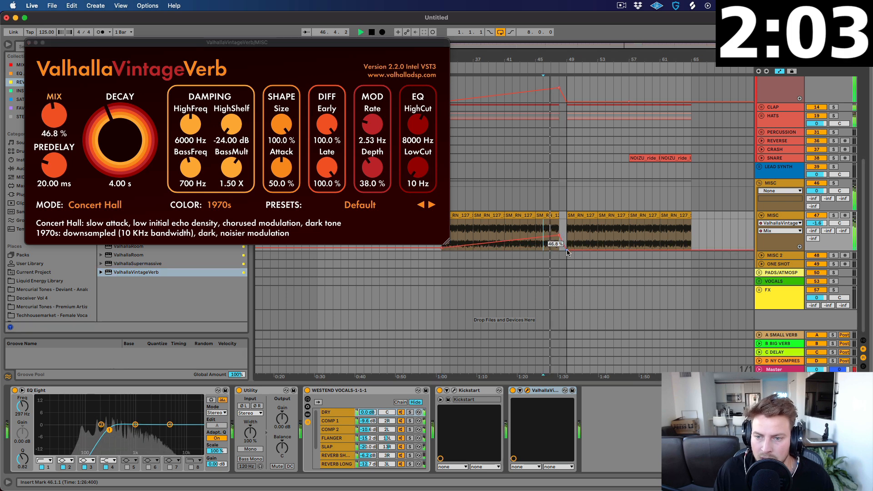
{"action": "left_click", "coordinate": [559, 88]}
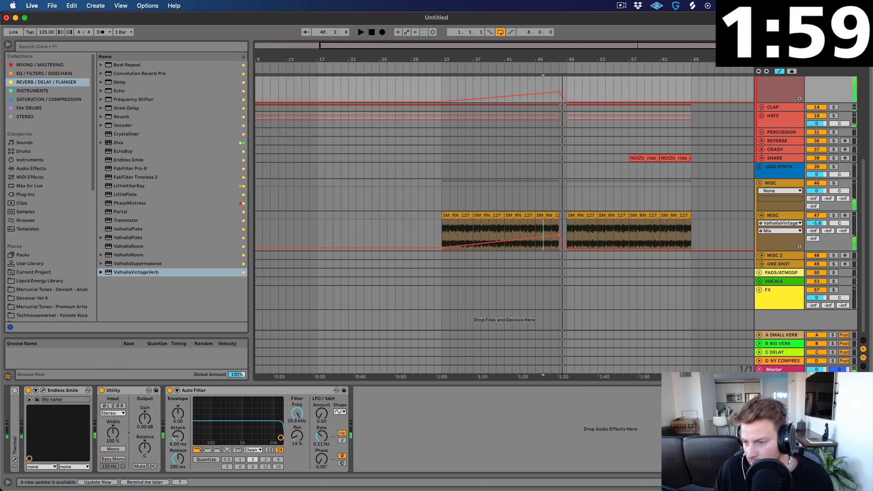
Step: Switch to Splice, audition several VOCAL search results and copy 09_TA_Vocal_Loop_Rave_126_DRY.wav to the clipboard
{"action": "left_click", "coordinate": [486, 475]}
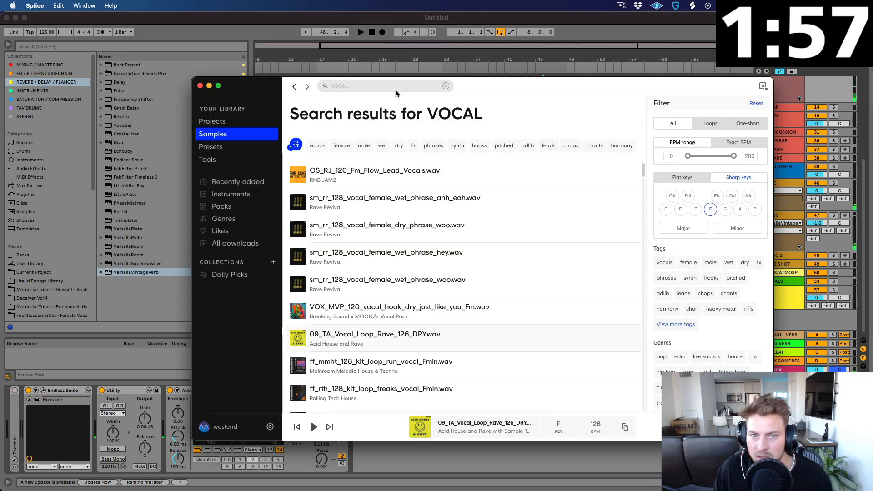
{"action": "left_click", "coordinate": [347, 88]}
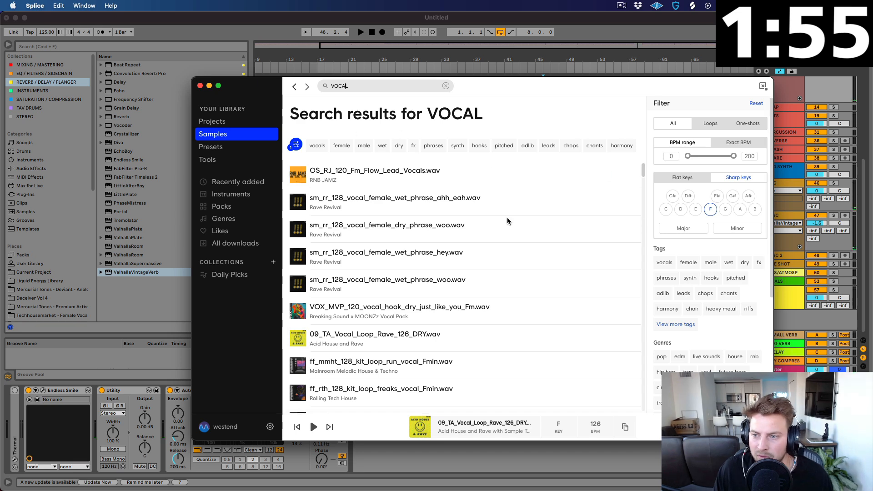
{"action": "left_click", "coordinate": [299, 228]}
{"action": "scroll", "coordinate": [299, 259], "scroll_direction": "down", "scroll_amount": 1}
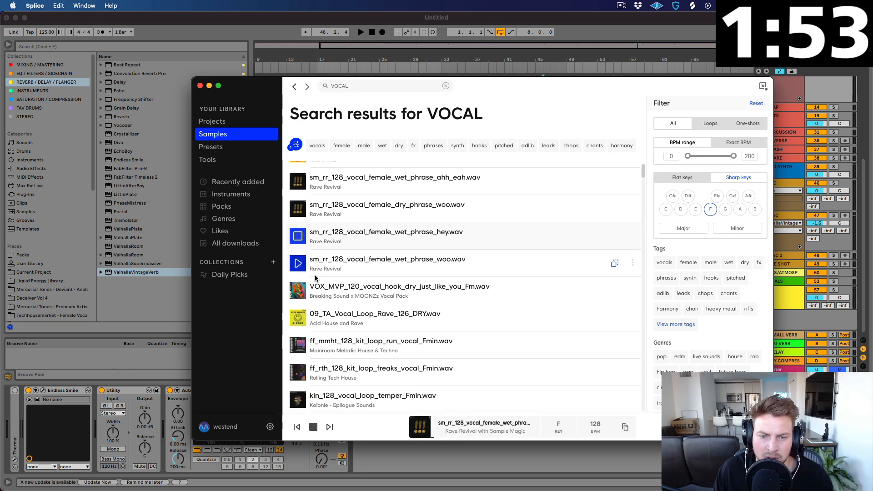
{"action": "left_click", "coordinate": [298, 287]}
{"action": "scroll", "coordinate": [296, 279], "scroll_direction": "down", "scroll_amount": 3}
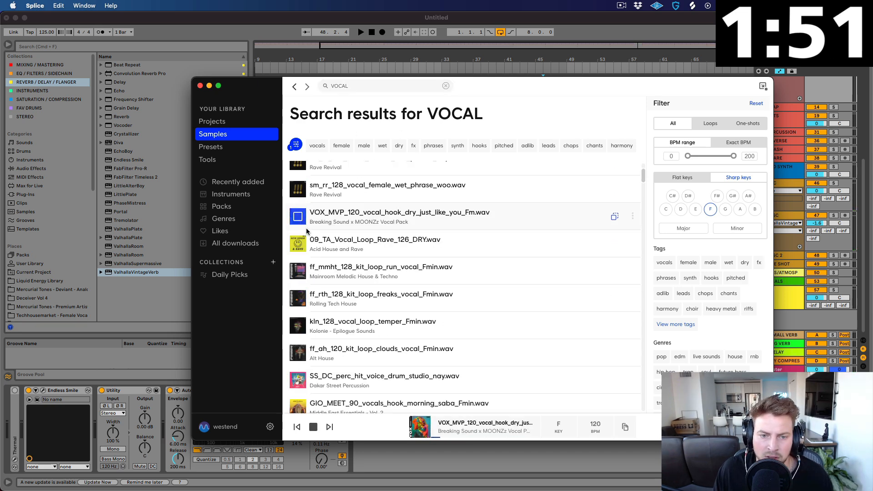
{"action": "left_click", "coordinate": [348, 251]}
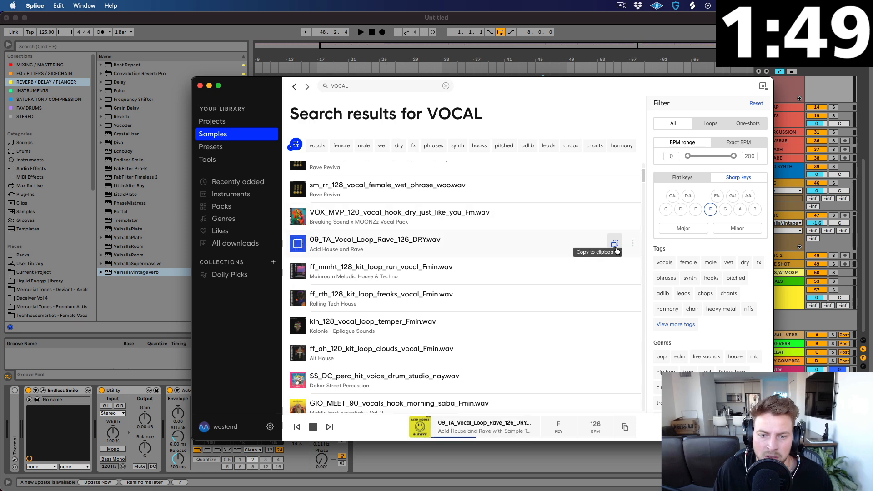
Step: Return to Live, unfold the VOCALS group, paste the vocal loop on the MAIN track at bar 48 and trim it to end at bar 49
{"action": "left_click", "coordinate": [293, 59]}
{"action": "left_click", "coordinate": [759, 281]}
{"action": "scroll", "coordinate": [621, 295], "scroll_direction": "down", "scroll_amount": 3}
{"action": "left_click", "coordinate": [559, 266]}
{"action": "key", "text": "super+v"}
{"action": "key", "text": "space"}
{"action": "left_click_drag", "start_coordinate": [574, 265], "coordinate": [567, 265]}
Step: Unfold the MAIN vocal track, set its volume to -4.9 dB and lower the MISC track's volume to -3.4 dB
{"action": "left_click", "coordinate": [761, 264]}
{"action": "left_click_drag", "start_coordinate": [816, 272], "coordinate": [817, 279]}
{"action": "left_click_drag", "start_coordinate": [811, 174], "coordinate": [811, 177]}
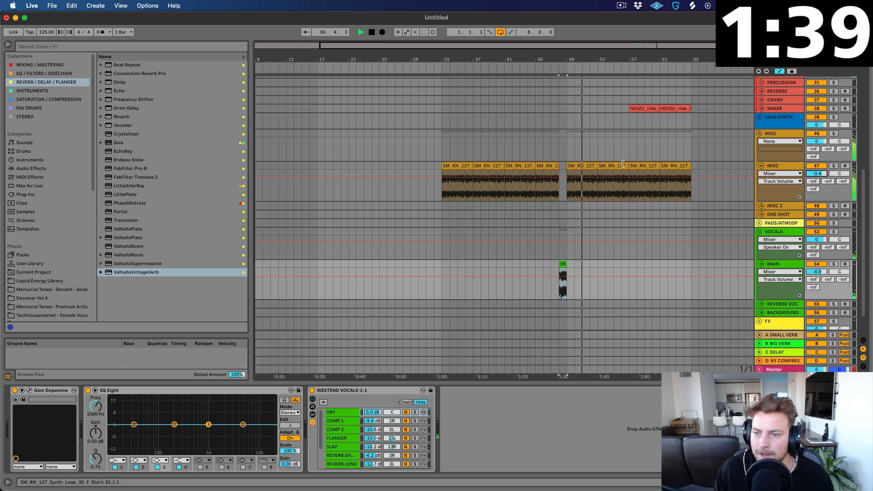
Step: Repeat a short slice of the MISC synth loop up to bar 53 as a stutter fill and close the ValhallaVintageVerb window
{"action": "left_click", "coordinate": [588, 166]}
{"action": "left_click_drag", "start_coordinate": [597, 58], "coordinate": [579, 184]}
{"action": "key", "text": "super+d"}
{"action": "key", "text": "super+d"}
{"action": "key", "text": "super+d"}
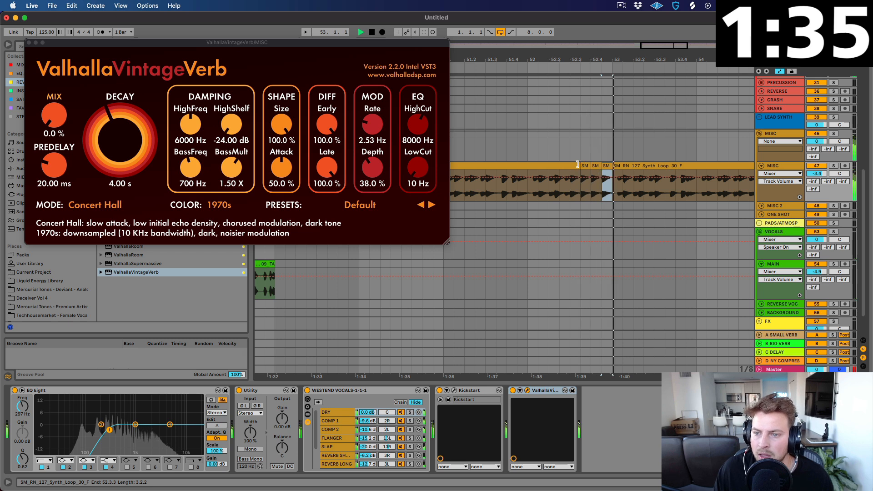
{"action": "left_click_drag", "start_coordinate": [607, 63], "coordinate": [607, 19]}
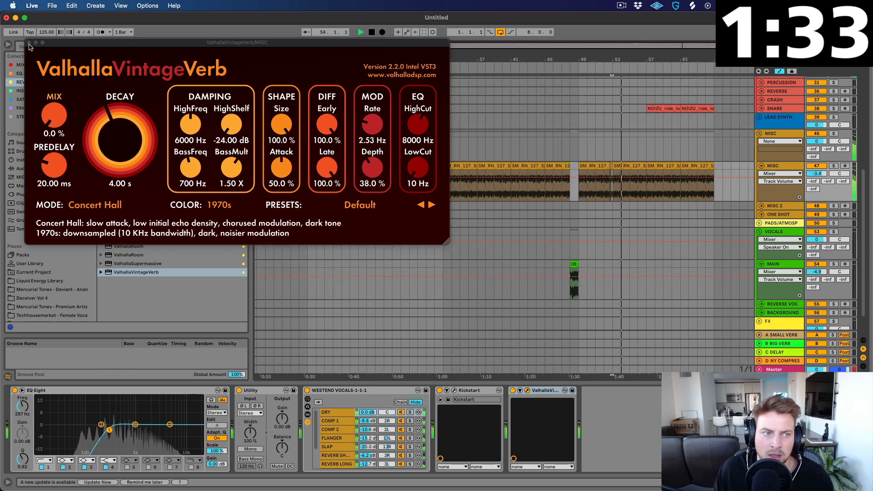
{"action": "left_click", "coordinate": [29, 43]}
Step: Copy the MISC synth phrase with its fill from bars 49 to 53 and paste it three times in succession up to bar 65
{"action": "left_click", "coordinate": [584, 167]}
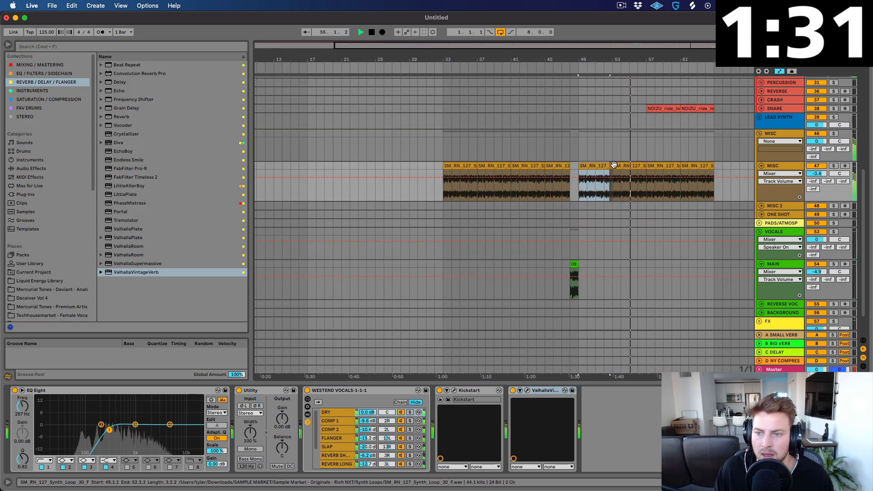
{"action": "key", "text": "super+c"}
{"action": "key", "text": "super+v"}
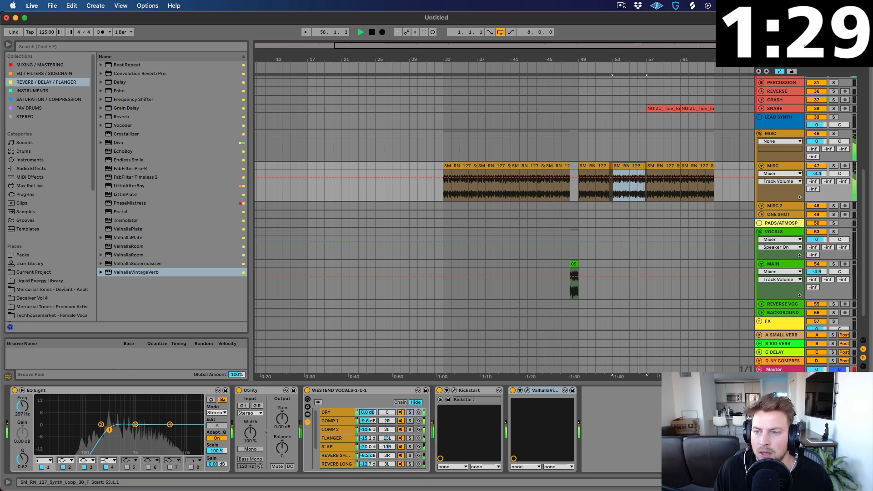
{"action": "key", "text": "super+v"}
{"action": "key", "text": "super+v"}
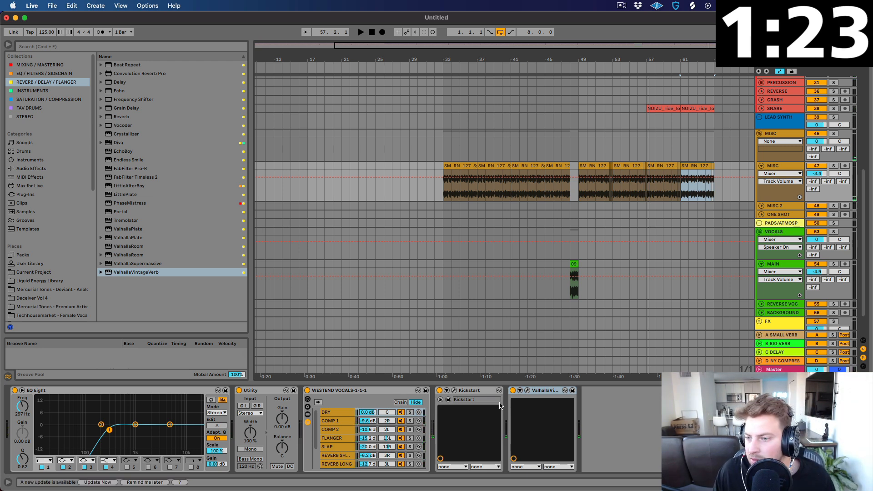
Step: Fold all track groups and duplicate bars 33 to 65 across every group so the copy starts at bar 65
{"action": "left_click_drag", "start_coordinate": [654, 60], "coordinate": [655, 47]}
{"action": "scroll", "coordinate": [728, 148], "scroll_direction": "up", "scroll_amount": 5}
{"action": "scroll", "coordinate": [727, 147], "scroll_direction": "up", "scroll_amount": 5}
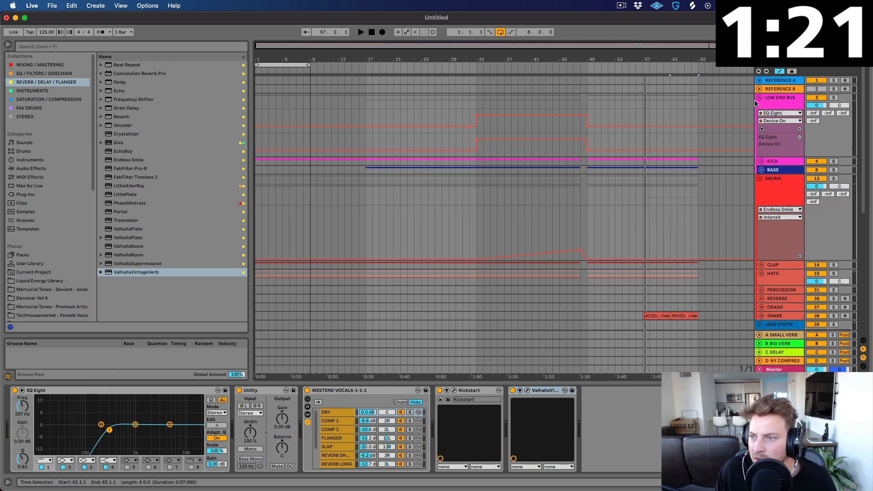
{"action": "left_click", "coordinate": [760, 98], "text": "alt"}
{"action": "left_click_drag", "start_coordinate": [484, 101], "coordinate": [694, 197]}
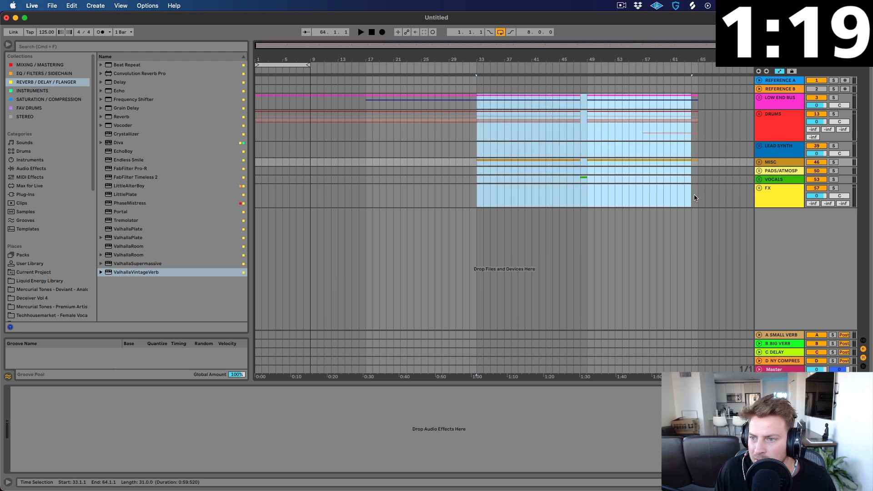
{"action": "key", "text": "super+d"}
Step: Insert a new MIDI track below the FX group and load Simpler from the INSTRUMENTS collection onto it
{"action": "left_click", "coordinate": [468, 200]}
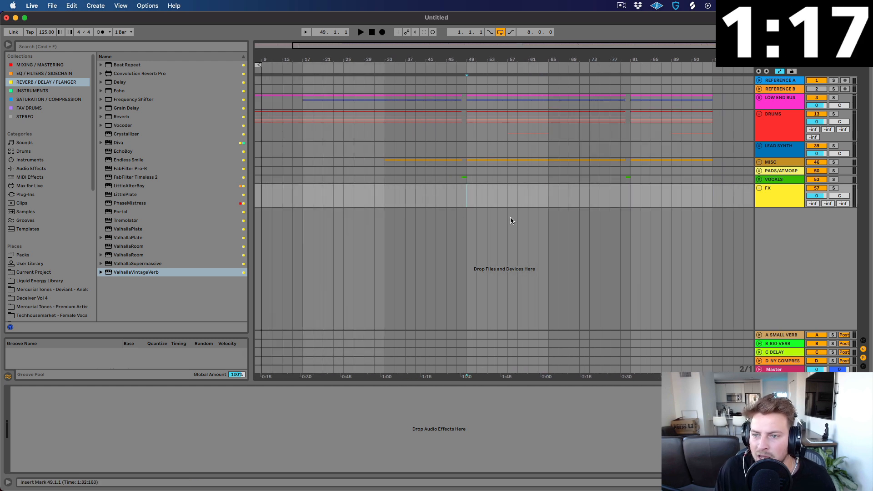
{"action": "left_click", "coordinate": [759, 188]}
{"action": "left_click", "coordinate": [760, 188]}
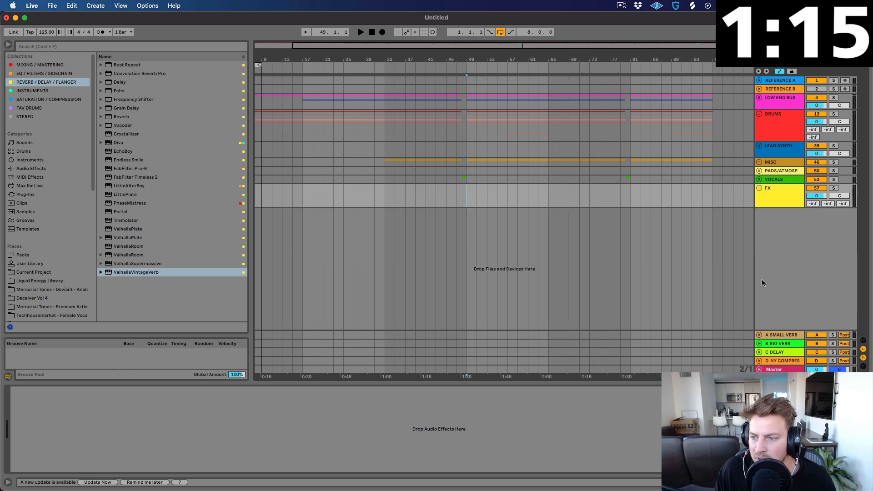
{"action": "right_click", "coordinate": [764, 256]}
{"action": "left_click", "coordinate": [792, 269]}
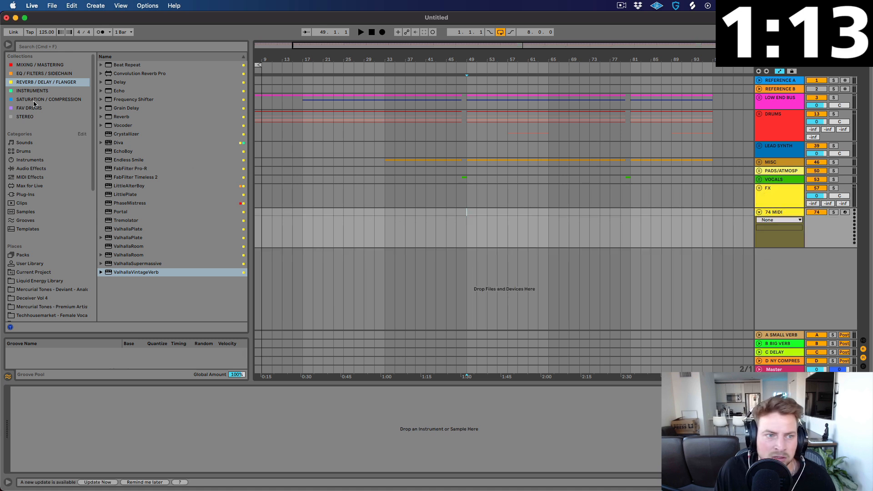
{"action": "left_click", "coordinate": [26, 91]}
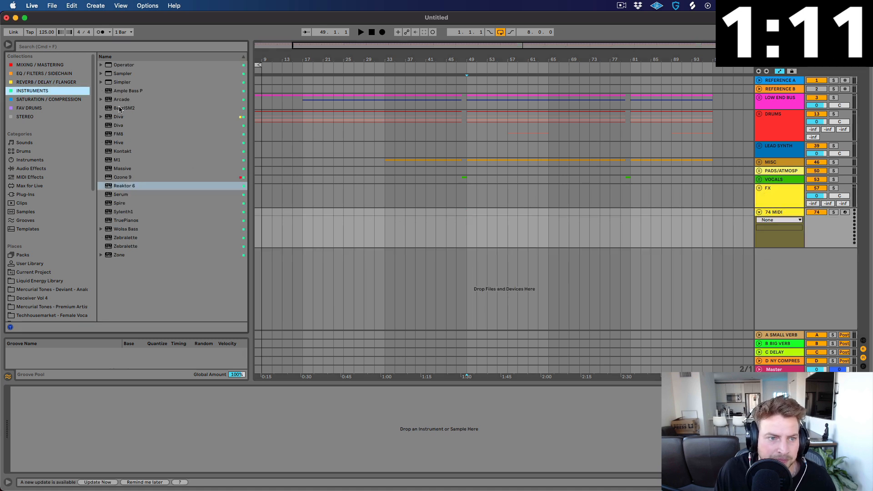
{"action": "left_click", "coordinate": [121, 82]}
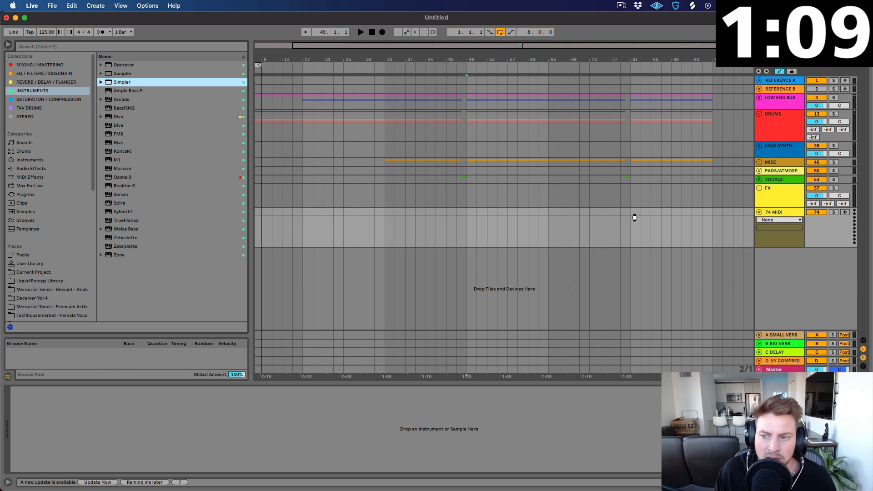
{"action": "left_click", "coordinate": [598, 222]}
Step: Create an empty MIDI clip on the Simpler track from bar 65 to bar 81
{"action": "left_click", "coordinate": [641, 214]}
{"action": "left_click", "coordinate": [594, 213]}
{"action": "left_click", "coordinate": [547, 212]}
{"action": "left_click_drag", "start_coordinate": [548, 212], "coordinate": [628, 212]}
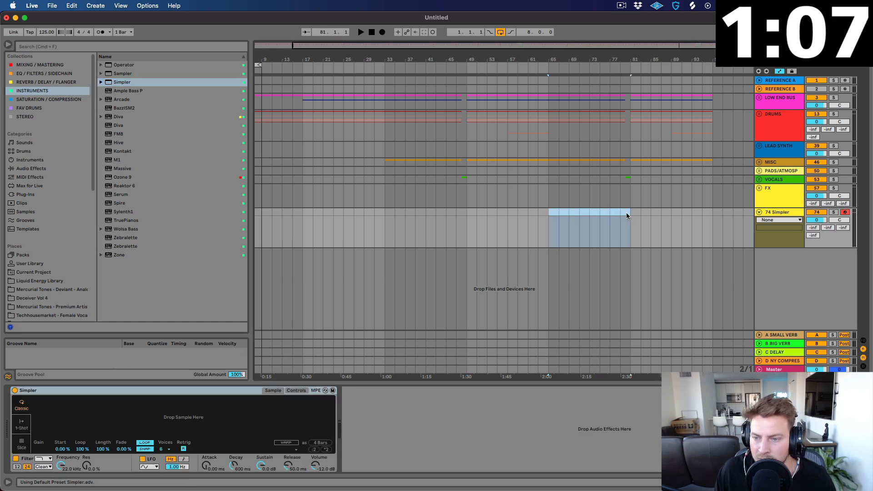
{"action": "key", "text": "super+shift+m"}
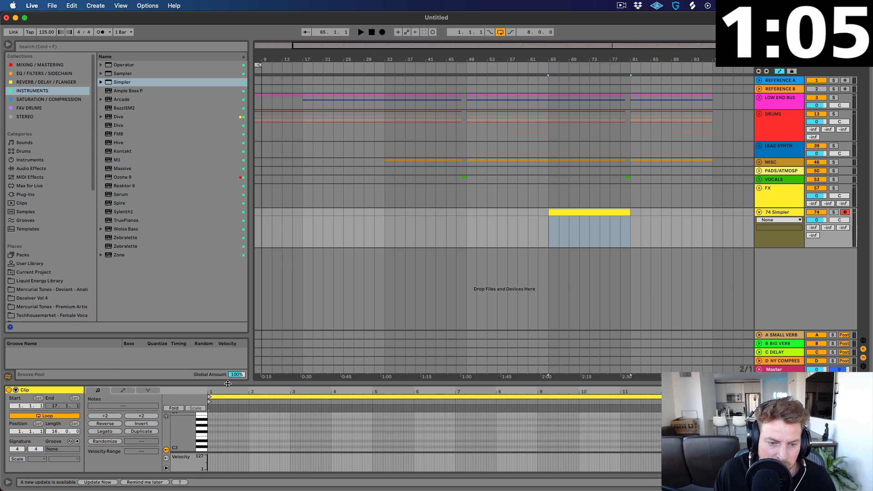
Step: Enlarge the note editor, use a fixed 1/16 grid and enter two consecutive C3 sixteenths at the clip's start, with velocities 127 and about 111
{"action": "left_click_drag", "start_coordinate": [227, 384], "coordinate": [250, 122]}
{"action": "left_click_drag", "start_coordinate": [195, 231], "coordinate": [200, 382]}
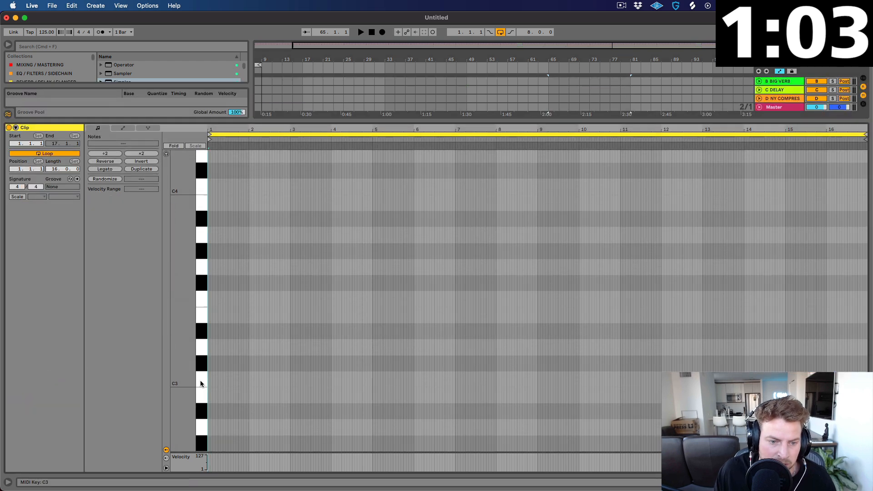
{"action": "right_click", "coordinate": [259, 273]}
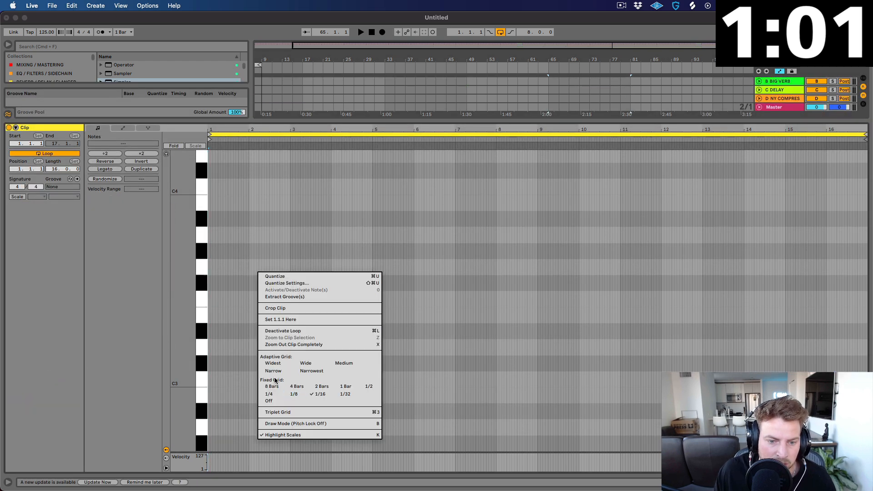
{"action": "left_click", "coordinate": [320, 396]}
{"action": "left_click_drag", "start_coordinate": [219, 129], "coordinate": [218, 223]}
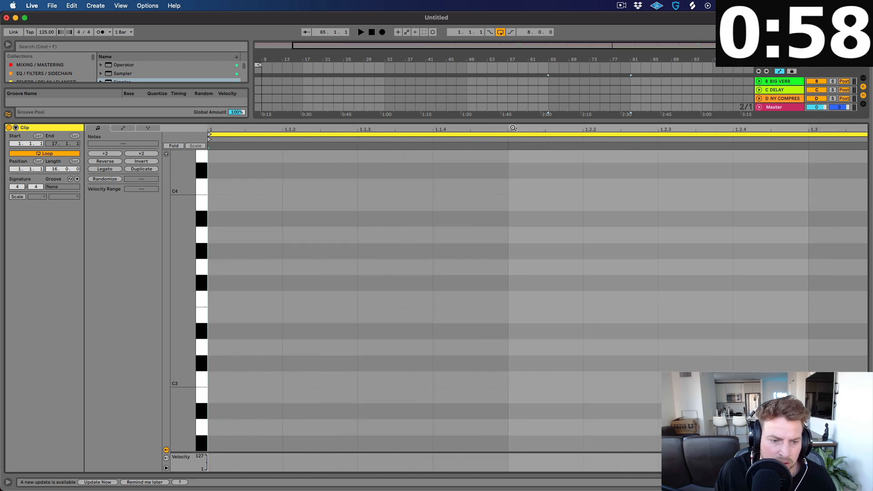
{"action": "double_click", "coordinate": [230, 376]}
{"action": "left_click_drag", "start_coordinate": [246, 458], "coordinate": [250, 450]}
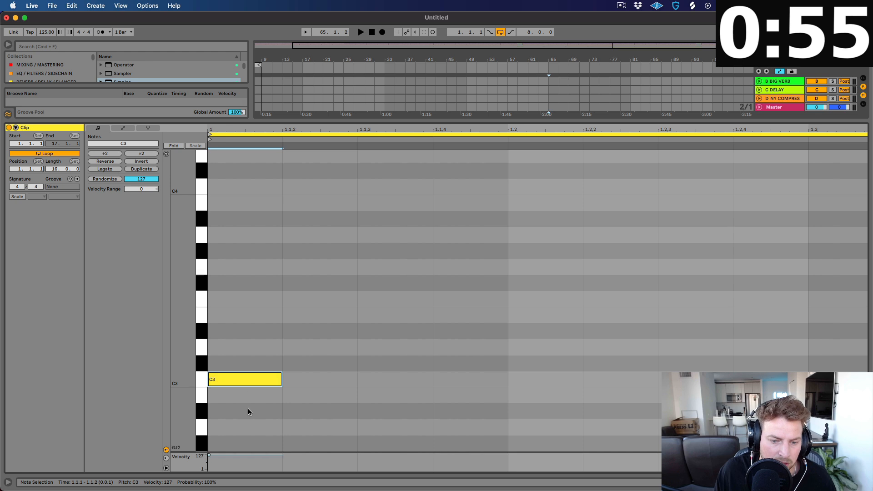
{"action": "key", "text": "super+d"}
{"action": "left_click_drag", "start_coordinate": [308, 463], "coordinate": [308, 468]}
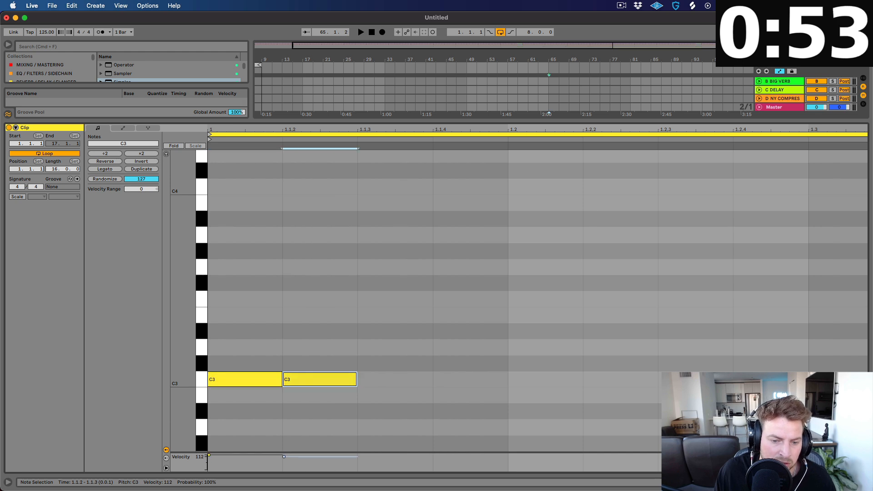
Step: Duplicate the pair of C3 sixteenth notes until it fills the clip's first bar
{"action": "key", "text": "super+a"}
{"action": "key", "text": "super+d"}
{"action": "key", "text": "super+d"}
{"action": "key", "text": "super+d"}
{"action": "key", "text": "super+d"}
{"action": "key", "text": "super+d"}
{"action": "key", "text": "super+d"}
{"action": "key", "text": "super+d"}
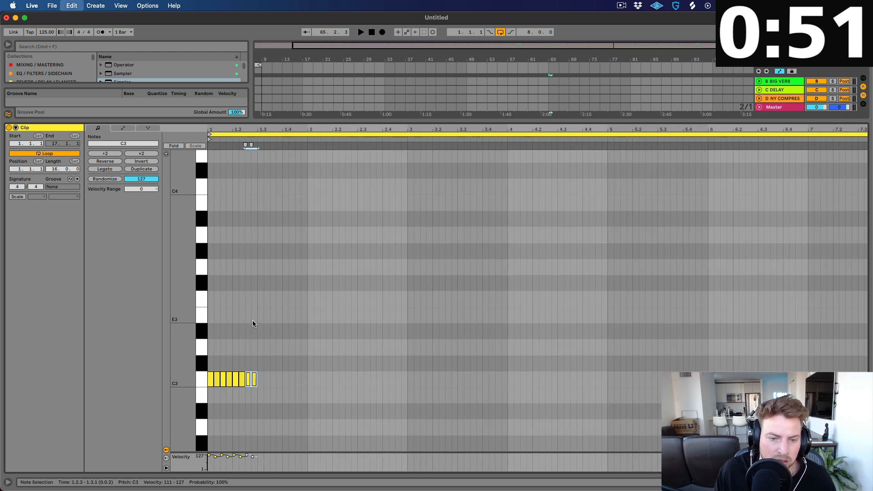
Step: Duplicate the full bar of C3 sixteenths across the 16-bar clip and shrink the note editor back to its small size
{"action": "left_click_drag", "start_coordinate": [230, 379], "coordinate": [302, 387]}
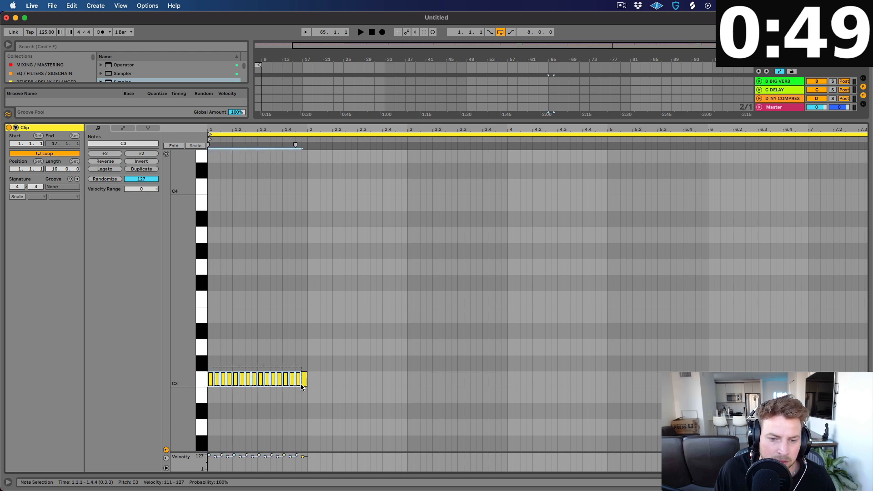
{"action": "key", "text": "super+d"}
{"action": "key", "text": "super+d"}
{"action": "key", "text": "super+d"}
{"action": "key", "text": "super+d"}
{"action": "key", "text": "super+d"}
{"action": "key", "text": "super+d"}
{"action": "key", "text": "super+d"}
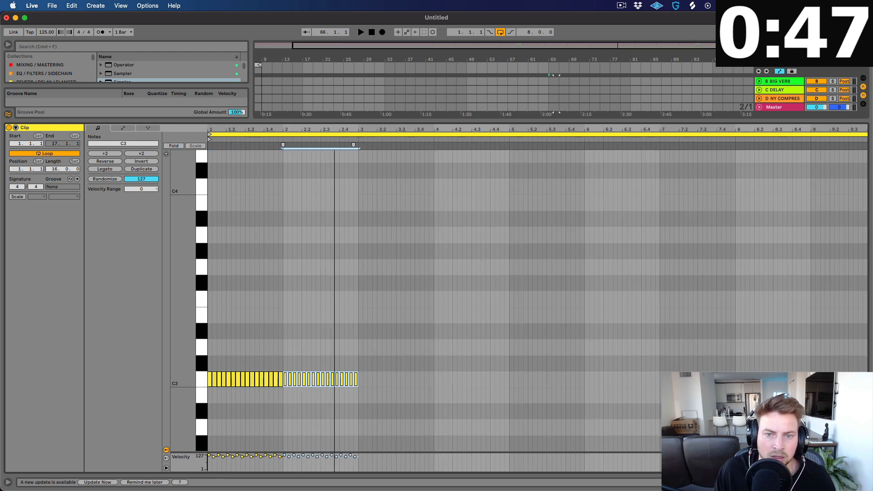
{"action": "key", "text": "super+d"}
{"action": "key", "text": "super+d"}
{"action": "key", "text": "super+d"}
{"action": "key", "text": "super+d"}
{"action": "key", "text": "super+d"}
{"action": "key", "text": "super+d"}
{"action": "key", "text": "super+d"}
{"action": "key", "text": "super+d"}
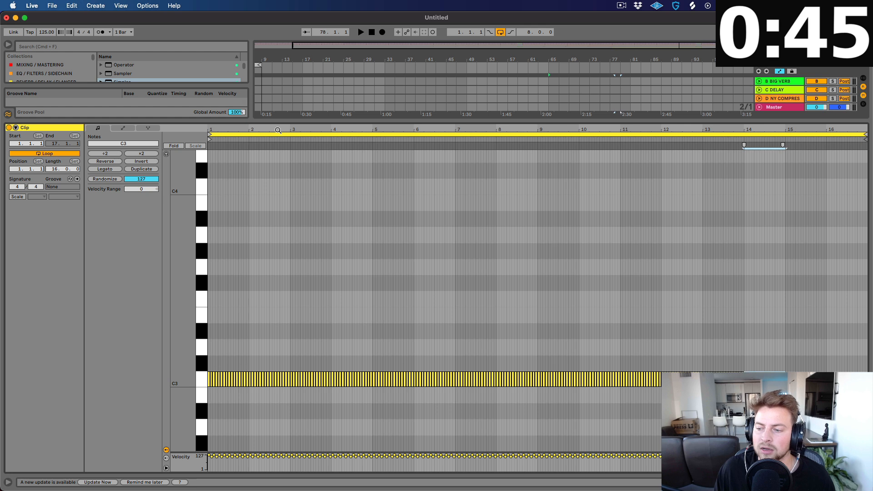
{"action": "left_click_drag", "start_coordinate": [373, 120], "coordinate": [373, 382]}
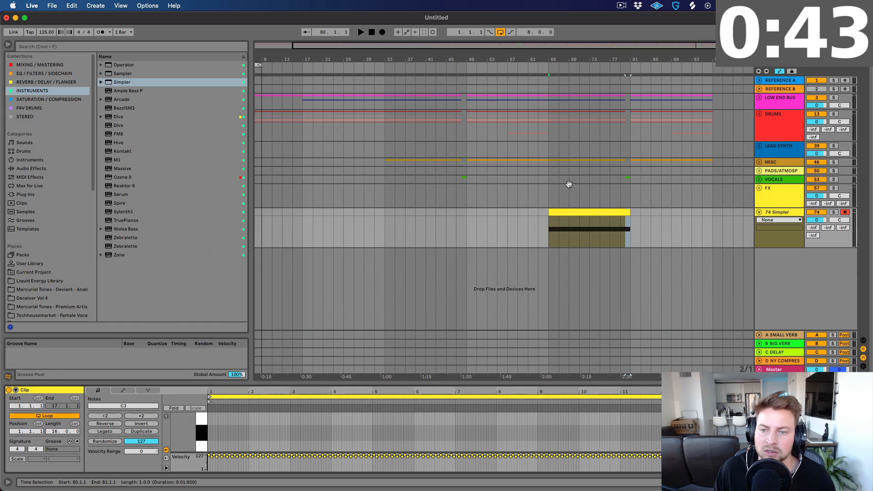
Step: Copy the DRUMS group content from bars 57 to 65 to bar 81 and duplicate it once up to bar 97
{"action": "left_click", "coordinate": [506, 128]}
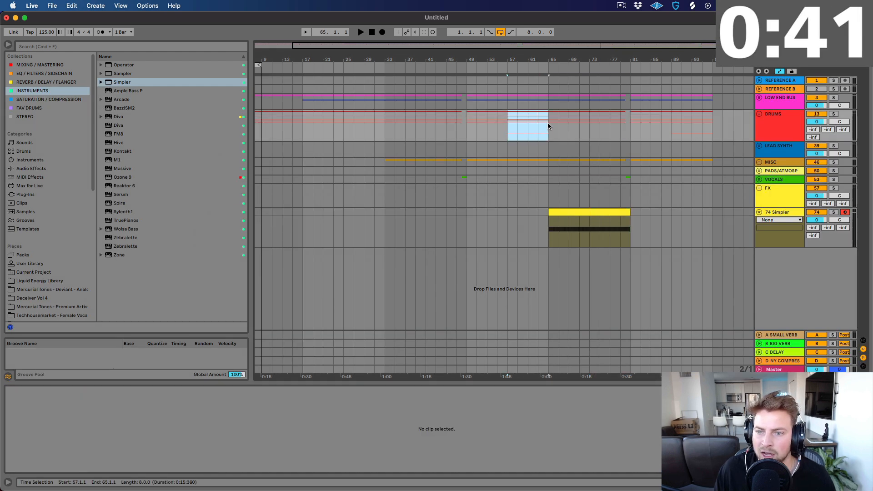
{"action": "left_click", "coordinate": [631, 128]}
{"action": "key", "text": "super+v"}
{"action": "key", "text": "super+d"}
Step: Find Snare 03.wav among the favourite drum samples with the search term "snare" and load it into the track's Simpler
{"action": "left_click", "coordinate": [637, 241]}
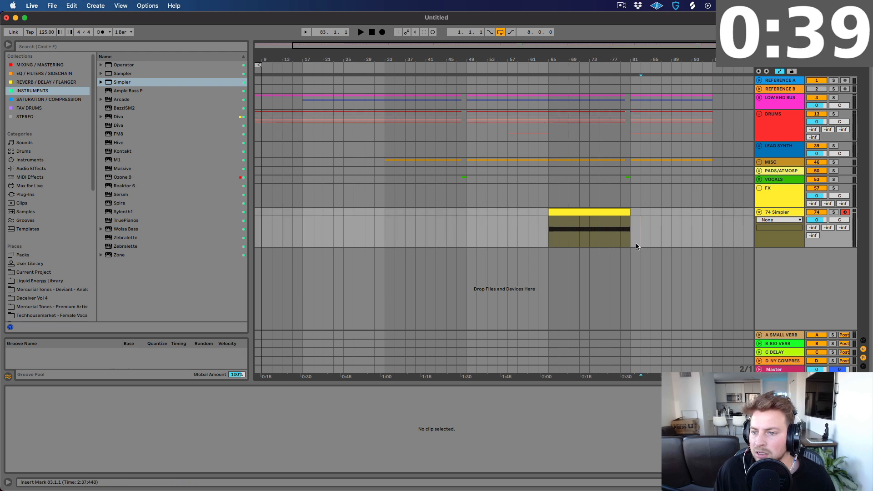
{"action": "left_click", "coordinate": [616, 211]}
{"action": "key", "text": "shift+Tab"}
{"action": "left_click", "coordinate": [28, 108]}
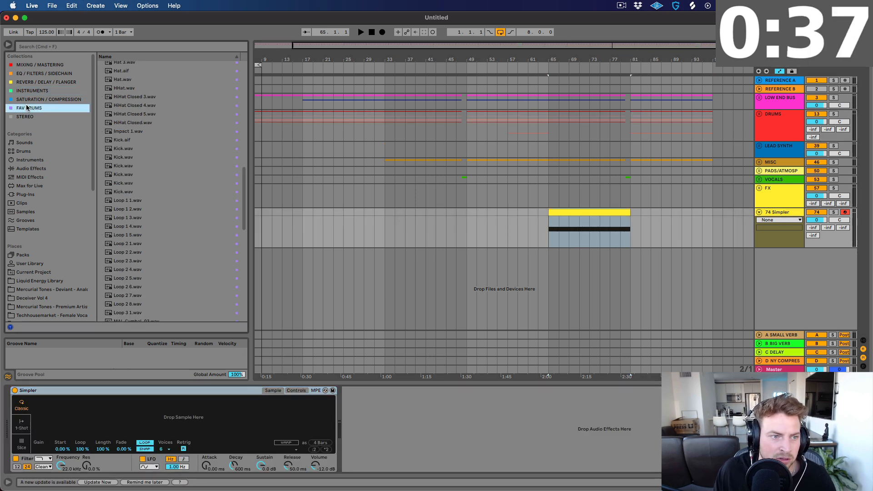
{"action": "key", "text": "super+f"}
{"action": "type", "text": "snare"}
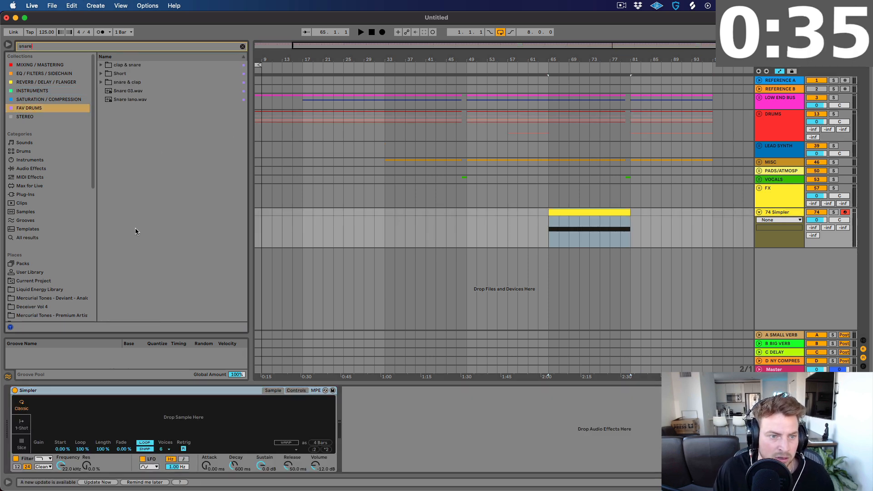
{"action": "left_click", "coordinate": [129, 91]}
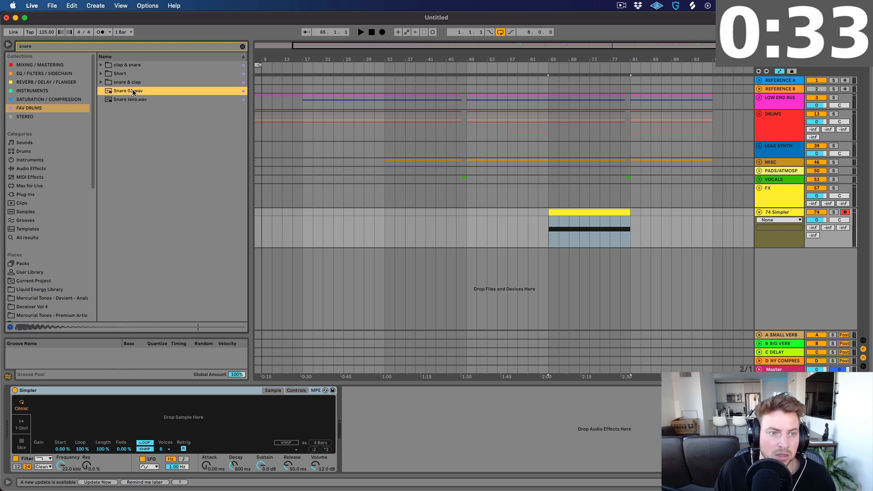
{"action": "left_click_drag", "start_coordinate": [148, 413], "coordinate": [150, 415]}
Step: Clear the sample search and add an Auto Filter from the EQ / Filters / Sidechain collection after the snare's Simpler
{"action": "left_click", "coordinate": [38, 73]}
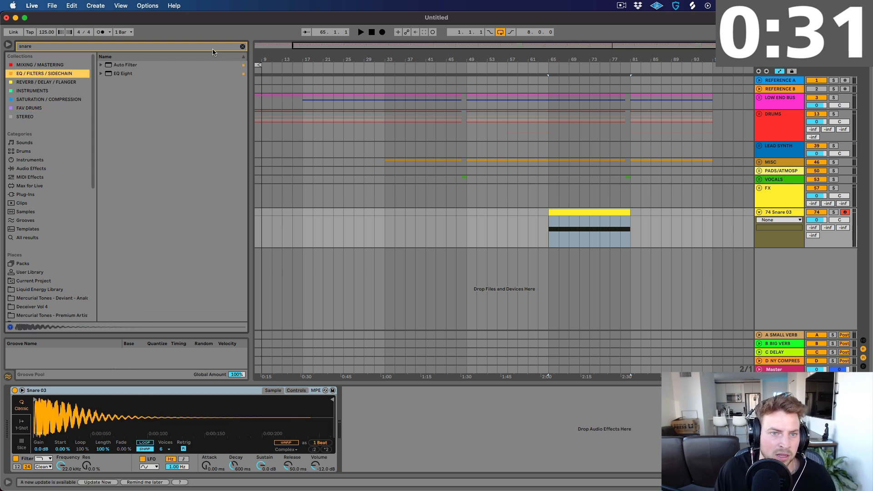
{"action": "left_click", "coordinate": [243, 46]}
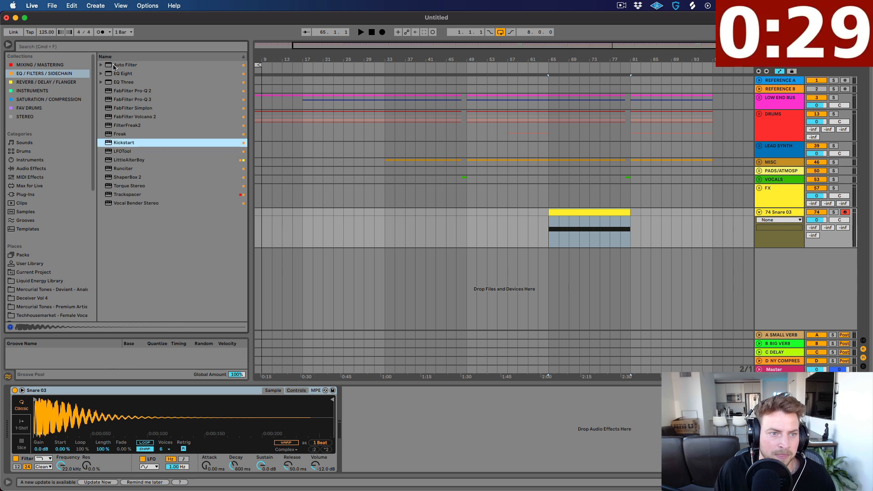
{"action": "key", "text": "Return"}
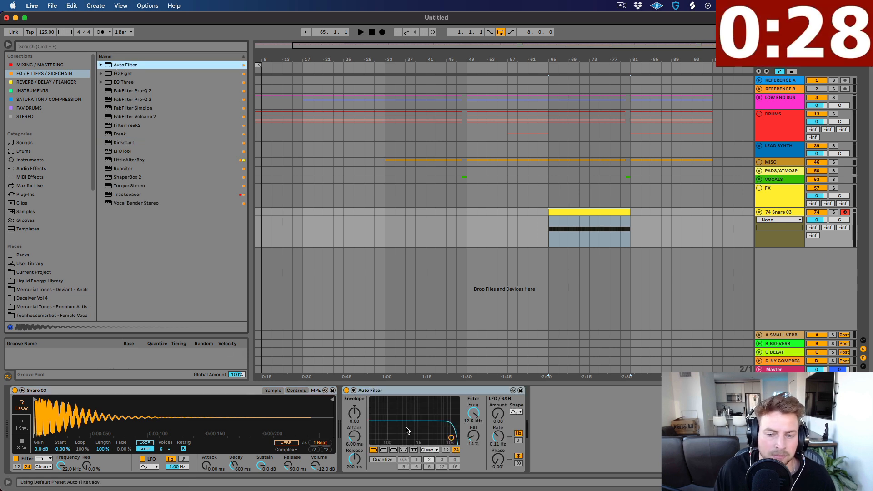
Step: Automate the snare's Auto Filter frequency to rise from 164 Hz at bar 65 until bar 81, and play from bar 65
{"action": "right_click", "coordinate": [473, 413]}
{"action": "left_click", "coordinate": [502, 411]}
{"action": "left_click", "coordinate": [549, 267]}
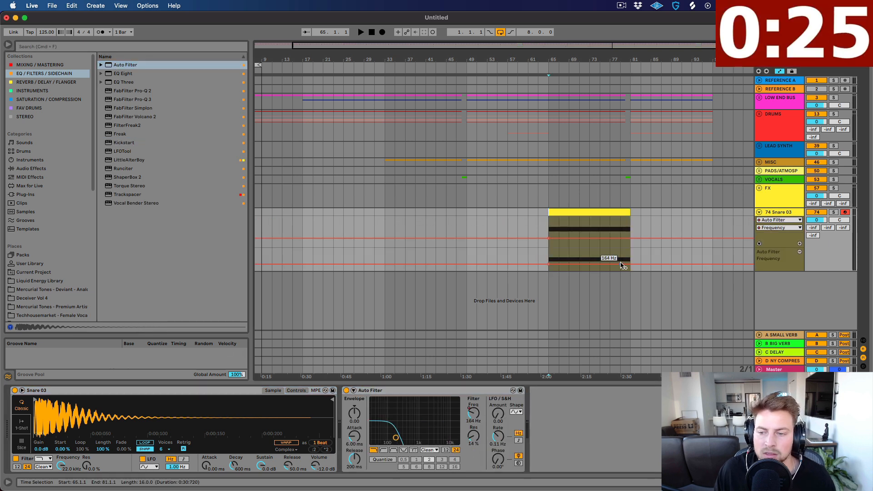
{"action": "left_click_drag", "start_coordinate": [631, 267], "coordinate": [631, 249]}
{"action": "key", "text": "space"}
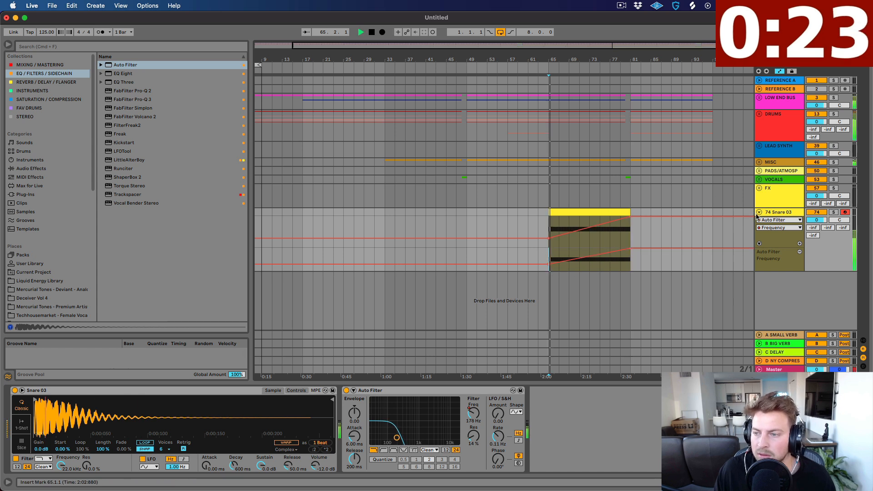
Step: Clear the DRUMS group content between bars 65 and 81 and stop playback
{"action": "left_click", "coordinate": [759, 97]}
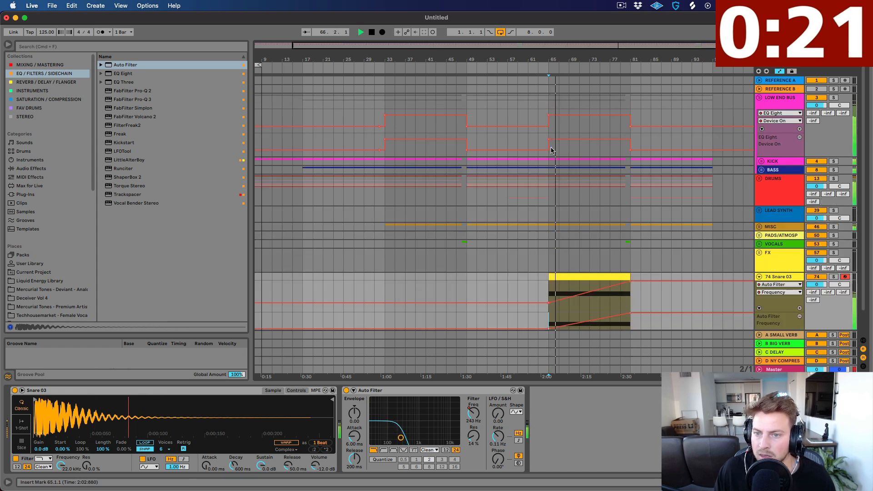
{"action": "left_click", "coordinate": [760, 179]}
{"action": "scroll", "coordinate": [636, 236], "scroll_direction": "down", "scroll_amount": 2}
{"action": "left_click_drag", "start_coordinate": [551, 237], "coordinate": [629, 236]}
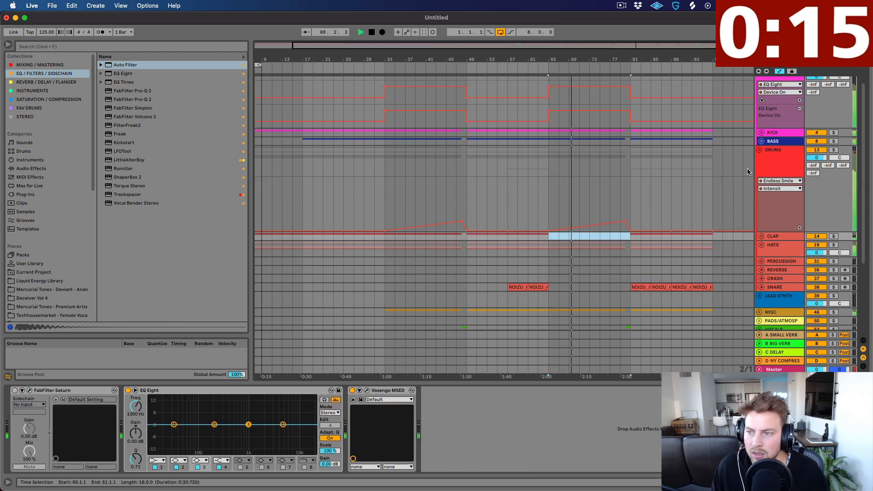
{"action": "left_click", "coordinate": [759, 151]}
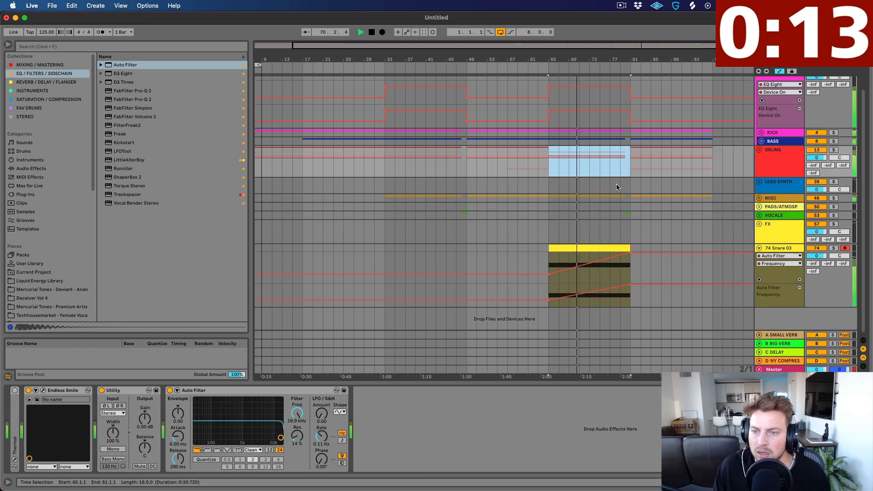
{"action": "left_click_drag", "start_coordinate": [550, 160], "coordinate": [620, 160]}
{"action": "key", "text": "plus"}
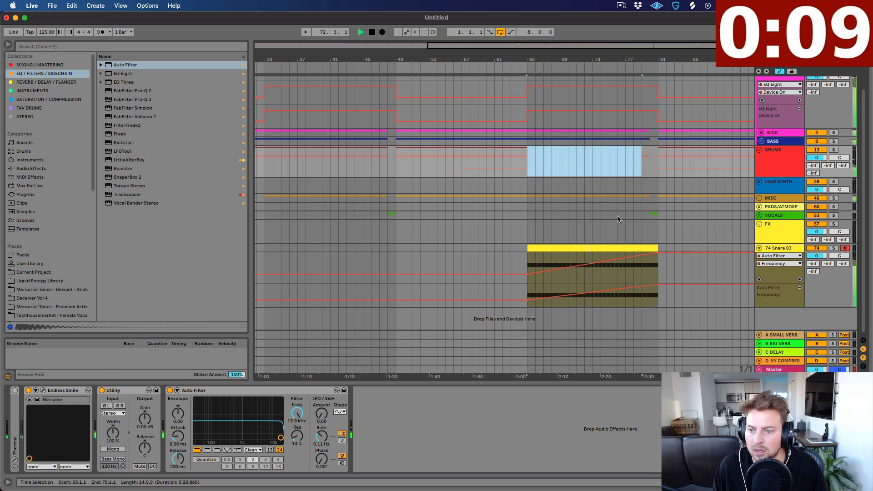
{"action": "left_click", "coordinate": [559, 181]}
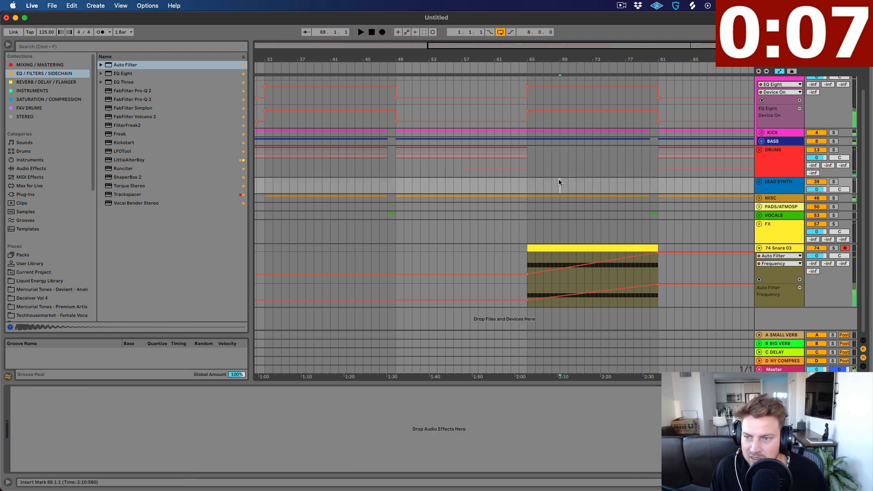
Step: Bend the snare's filter ramp into a curve and redraw the DRUMS Endless Smile intensity rise from bar 65 to about bar 80
{"action": "left_click_drag", "start_coordinate": [602, 266], "coordinate": [604, 278]}
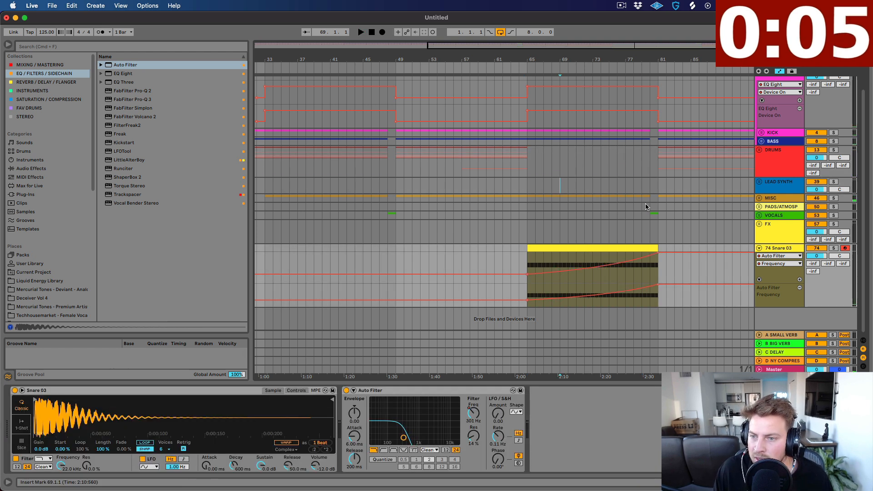
{"action": "left_click_drag", "start_coordinate": [741, 163], "coordinate": [747, 161]}
{"action": "left_click", "coordinate": [758, 151]}
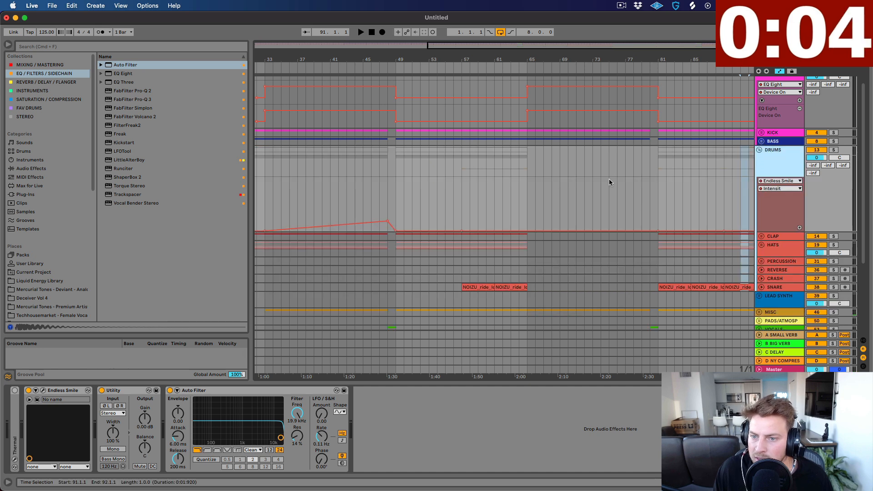
{"action": "left_click", "coordinate": [526, 231]}
Step: Unfold the MISC group and display the ValhallaVintageVerb Mix automation on its MISC track
{"action": "left_click", "coordinate": [759, 312]}
{"action": "scroll", "coordinate": [541, 275], "scroll_direction": "down", "scroll_amount": 3}
{"action": "left_click", "coordinate": [775, 246]}
{"action": "left_click", "coordinate": [776, 287]}
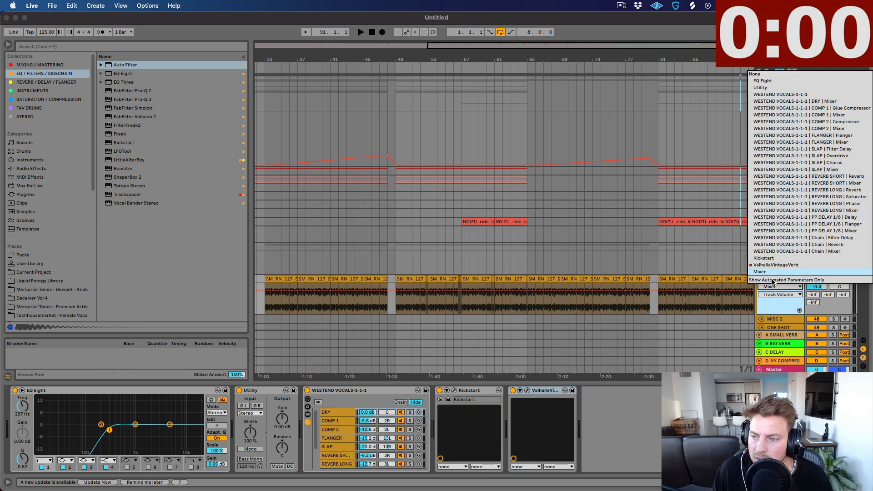
{"action": "left_click", "coordinate": [769, 265]}
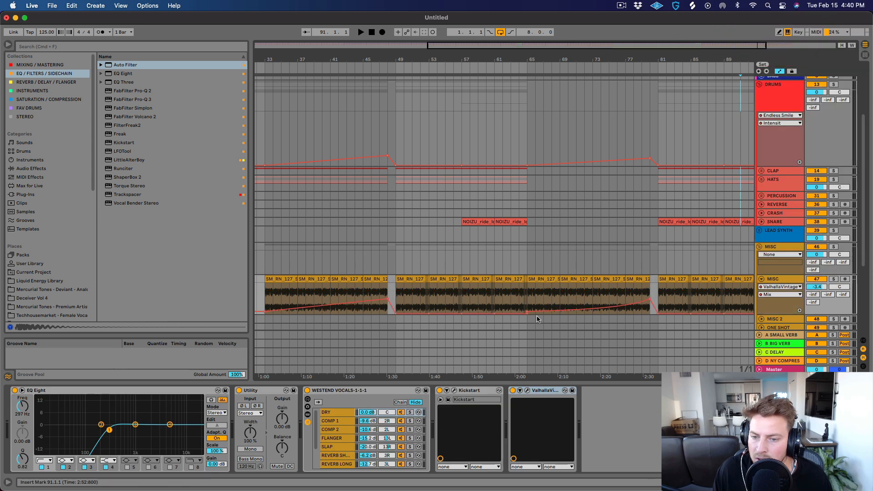
Step: Play the arrangement from the beginning and look through all unfolded tracks and their automation
{"action": "left_click_drag", "start_coordinate": [551, 55], "coordinate": [575, 54]}
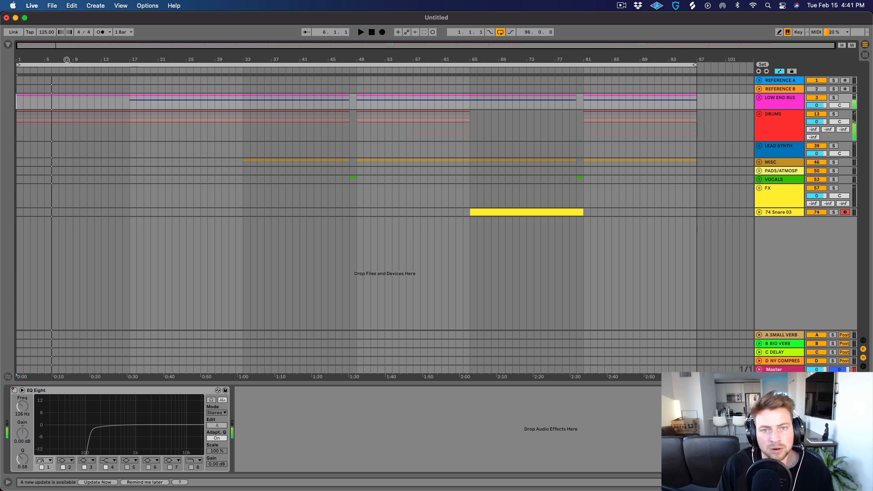
{"action": "key", "text": "space"}
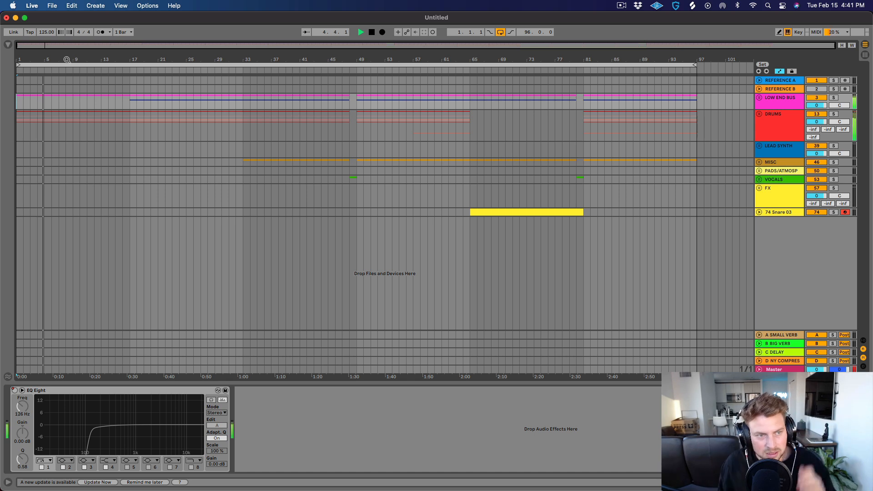
{"action": "left_click", "coordinate": [100, 100]}
{"action": "left_click_drag", "start_coordinate": [116, 58], "coordinate": [123, 75]}
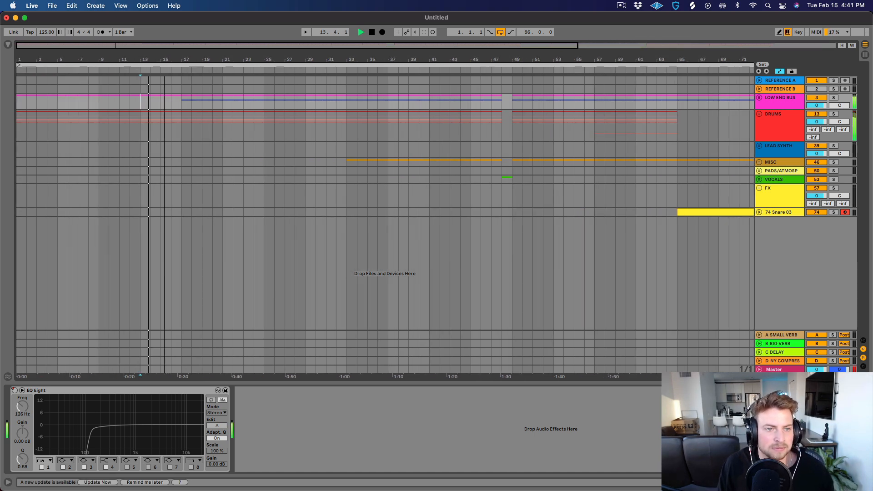
{"action": "key", "text": "alt+u"}
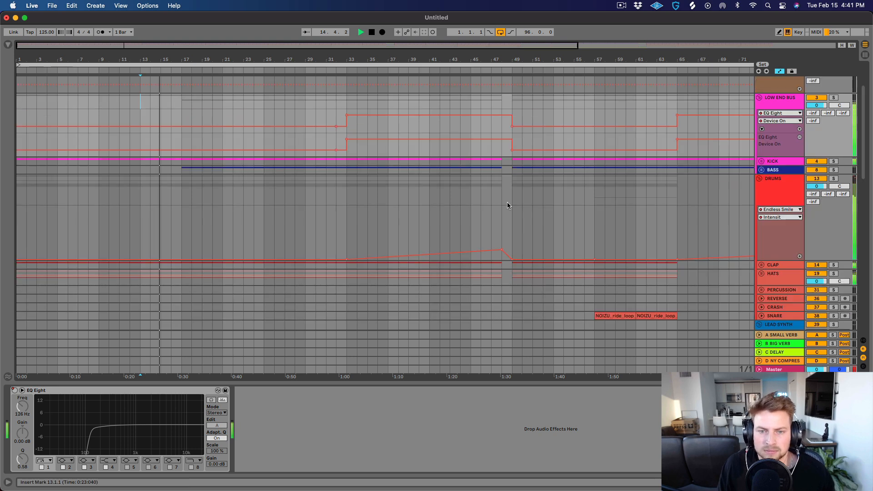
{"action": "scroll", "coordinate": [282, 208], "scroll_direction": "down", "scroll_amount": 3}
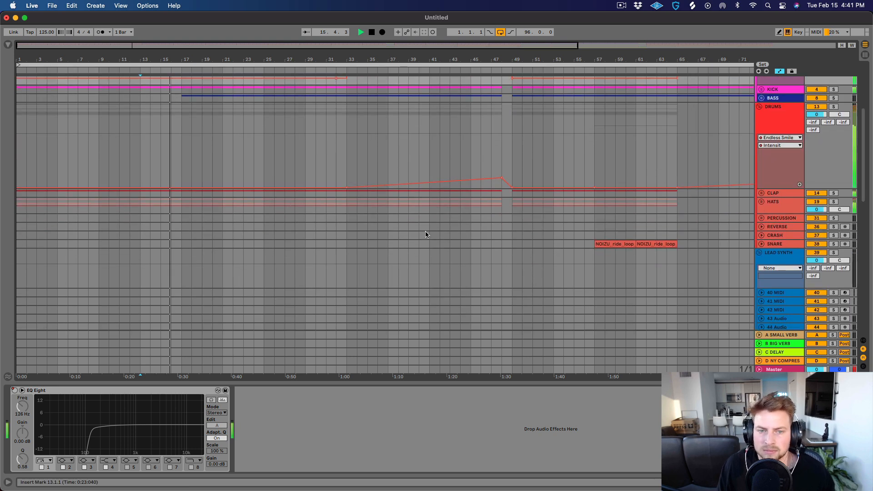
{"action": "scroll", "coordinate": [406, 241], "scroll_direction": "down", "scroll_amount": 10}
{"action": "scroll", "coordinate": [404, 241], "scroll_direction": "up", "scroll_amount": 10}
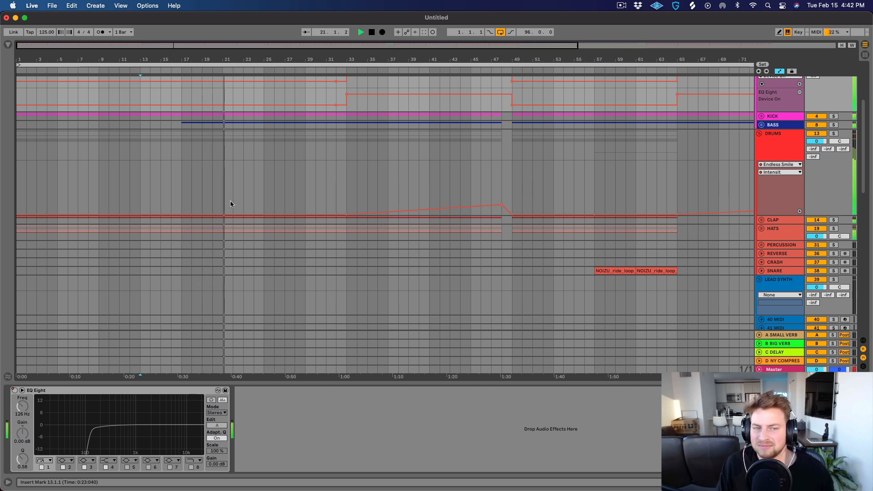
Step: Review the BASS clips, the MISC loops and the LOW END BUS EQ Eight automation during playback, and fold all tracks again
{"action": "left_click", "coordinate": [761, 124]}
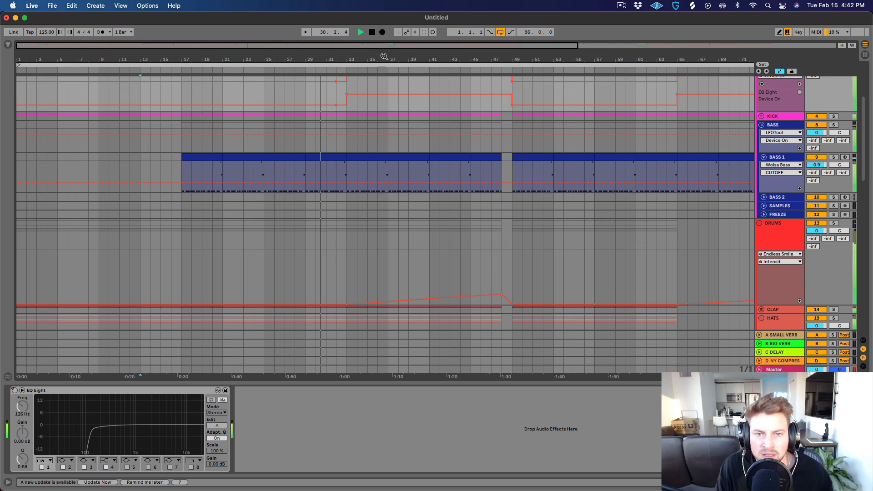
{"action": "left_click_drag", "start_coordinate": [369, 60], "coordinate": [270, 60]}
{"action": "scroll", "coordinate": [256, 212], "scroll_direction": "down", "scroll_amount": 5}
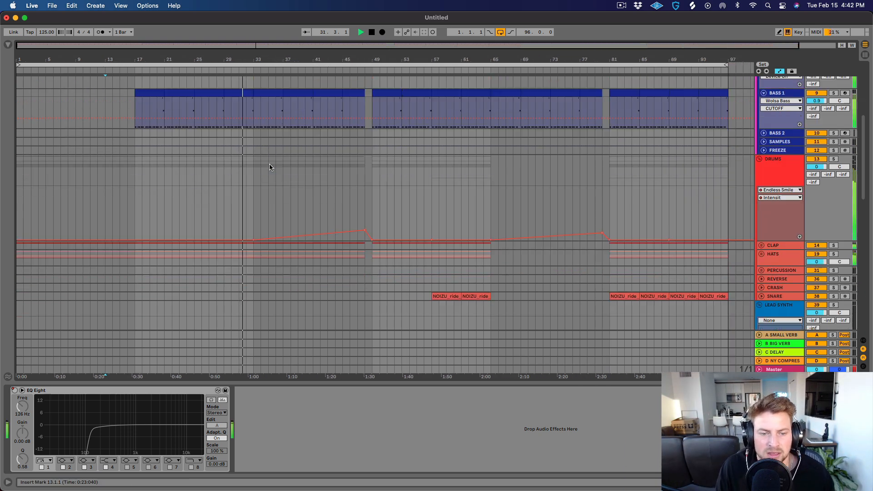
{"action": "scroll", "coordinate": [249, 232], "scroll_direction": "down", "scroll_amount": 5}
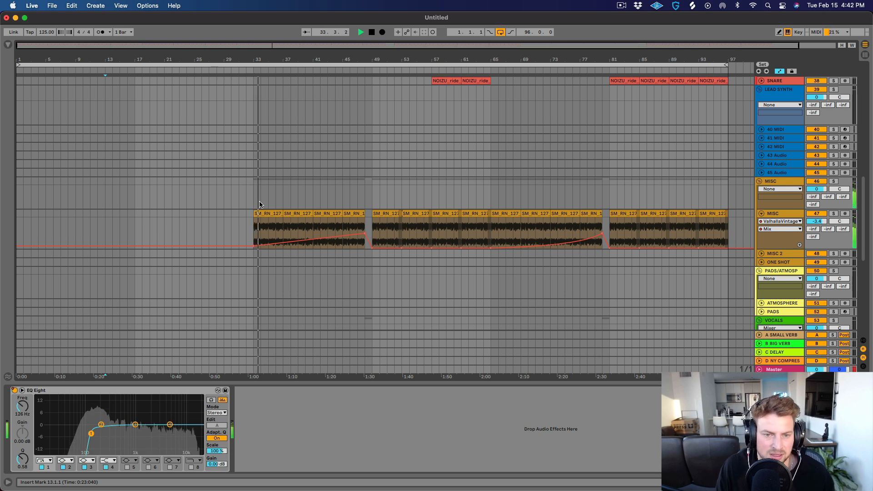
{"action": "scroll", "coordinate": [260, 205], "scroll_direction": "up", "scroll_amount": 10}
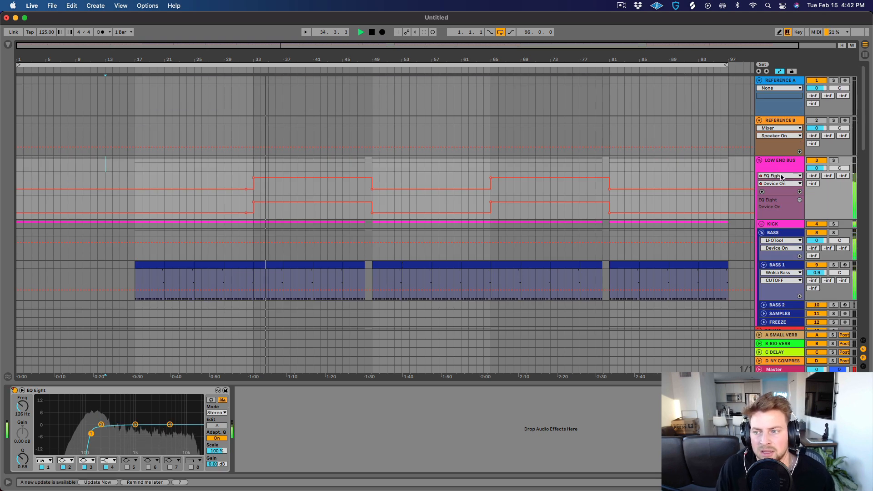
{"action": "left_click", "coordinate": [759, 161], "text": "alt"}
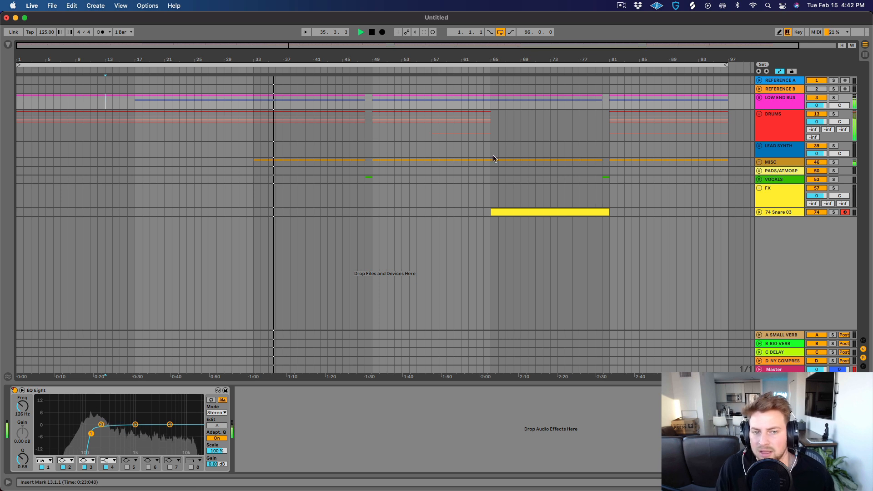
Step: Unfold MISC and DRUMS and examine their reverb Mix and Endless Smile intensity automation around the bar 49 and 81 transitions
{"action": "left_click", "coordinate": [759, 162], "text": "alt"}
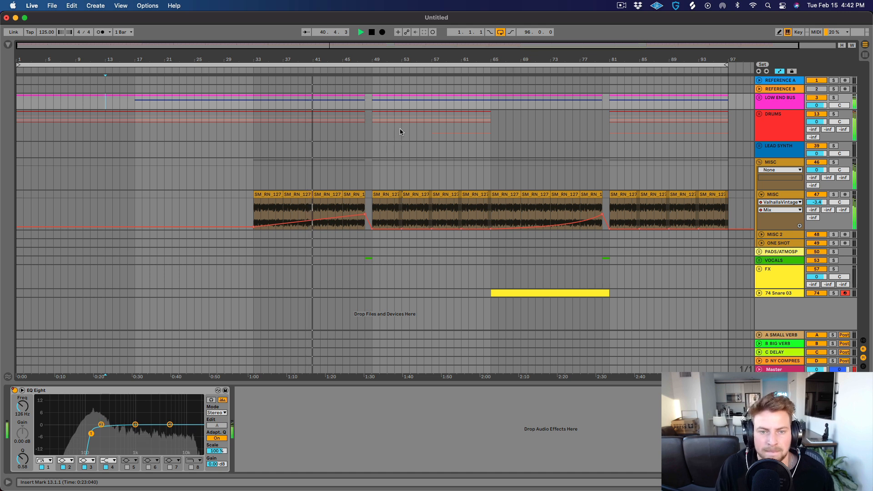
{"action": "left_click", "coordinate": [759, 114]}
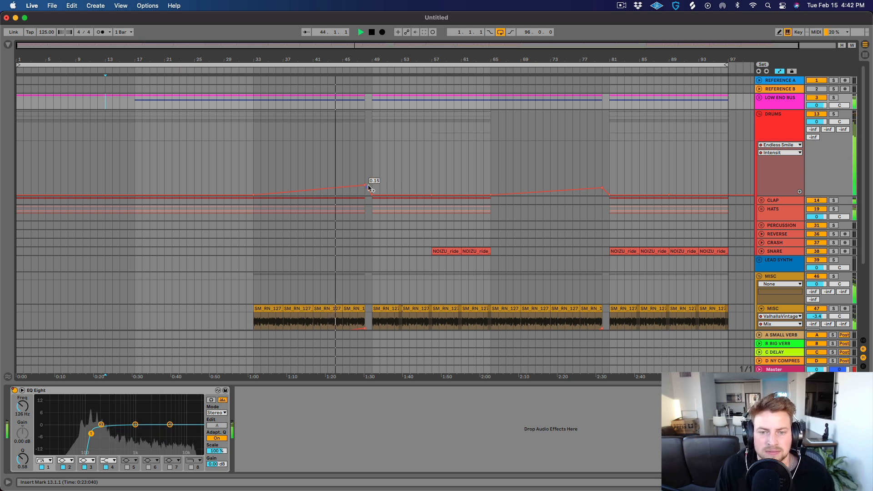
{"action": "scroll", "coordinate": [520, 188], "scroll_direction": "down", "scroll_amount": 3}
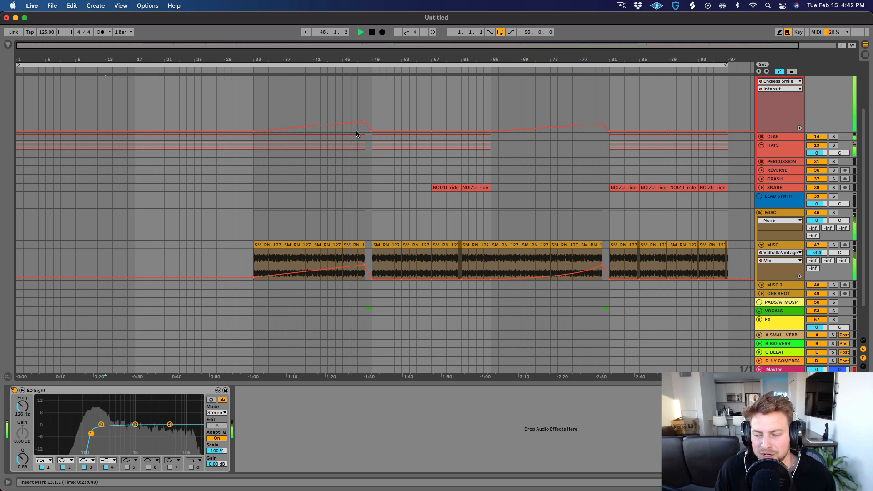
{"action": "left_click_drag", "start_coordinate": [379, 61], "coordinate": [364, 60]}
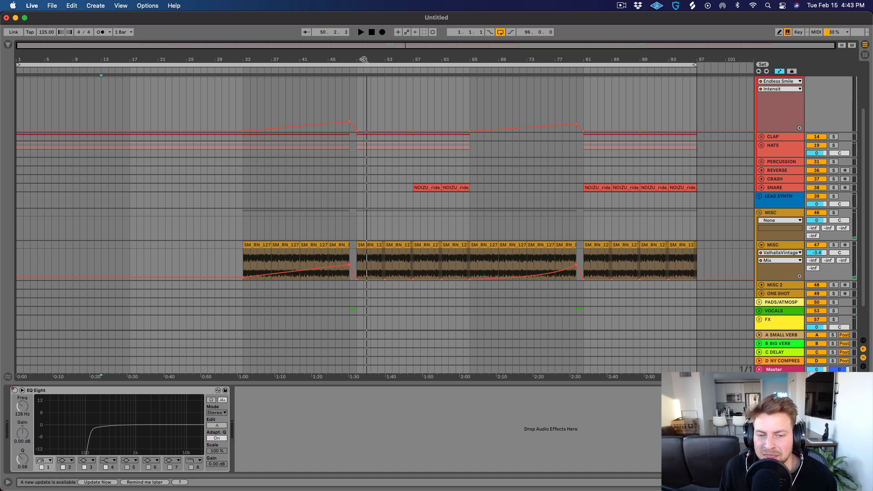
{"action": "scroll", "coordinate": [330, 239], "scroll_direction": "down", "scroll_amount": 2}
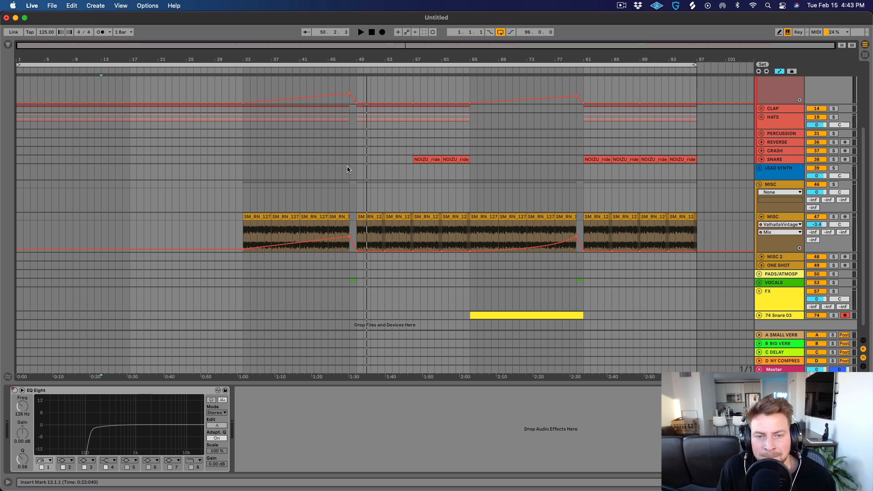
{"action": "scroll", "coordinate": [344, 150], "scroll_direction": "up", "scroll_amount": 3}
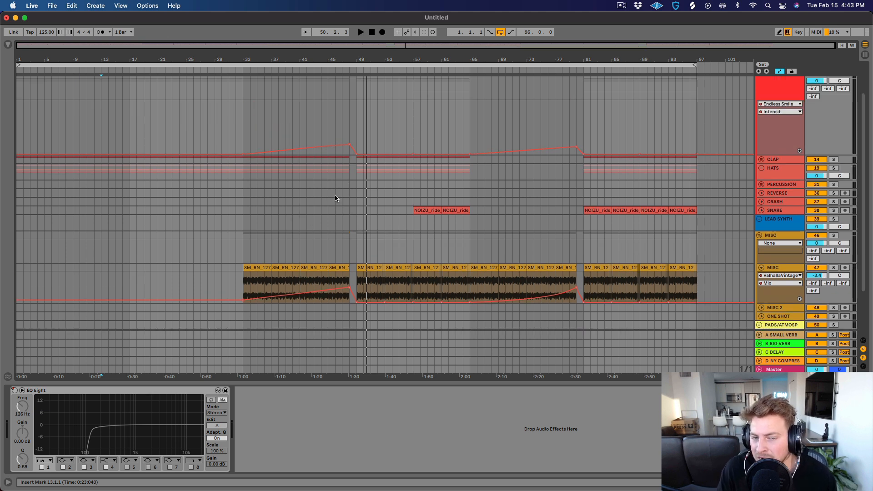
Step: Play the arrangement from bar 49 and look through the drum, hat loop, ride and MISC clips during playback
{"action": "left_click", "coordinate": [350, 172]}
{"action": "scroll", "coordinate": [343, 286], "scroll_direction": "down", "scroll_amount": 4}
{"action": "scroll", "coordinate": [351, 275], "scroll_direction": "up", "scroll_amount": 5}
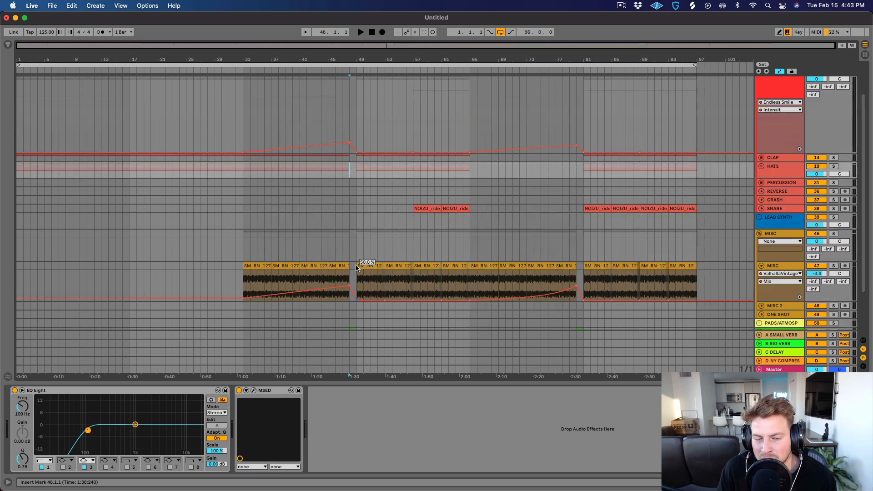
{"action": "left_click", "coordinate": [357, 120]}
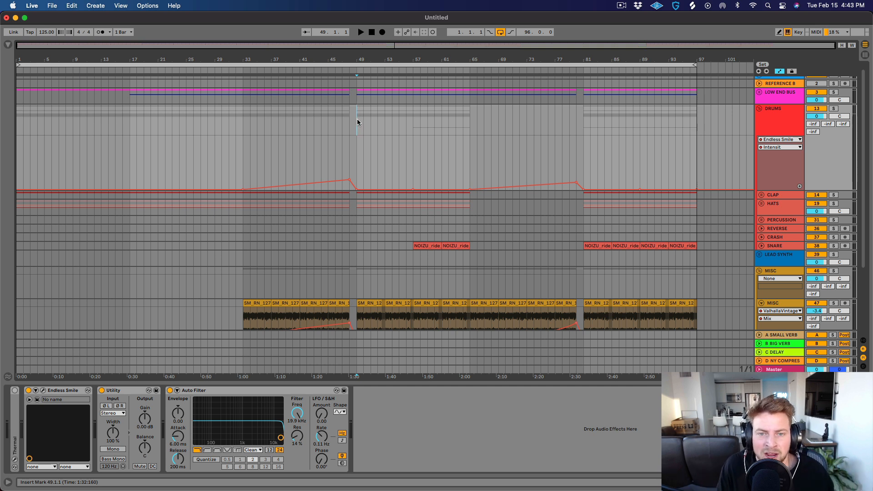
{"action": "key", "text": "space"}
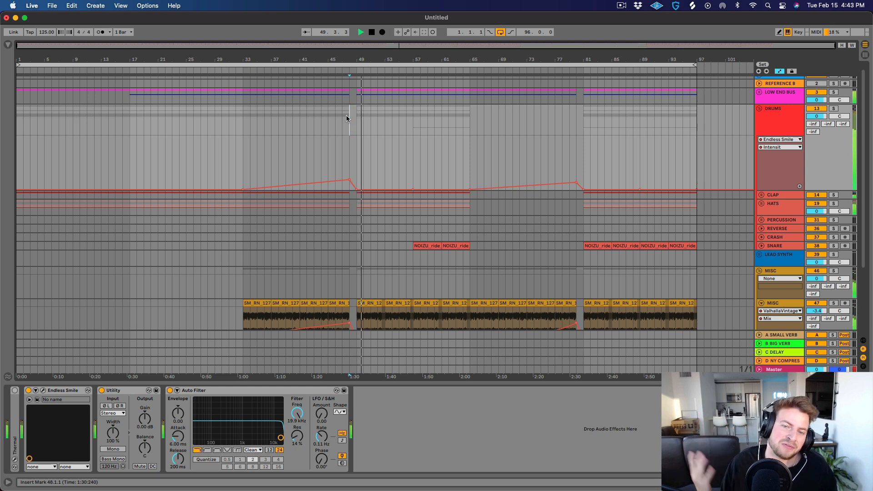
{"action": "key", "text": "plus"}
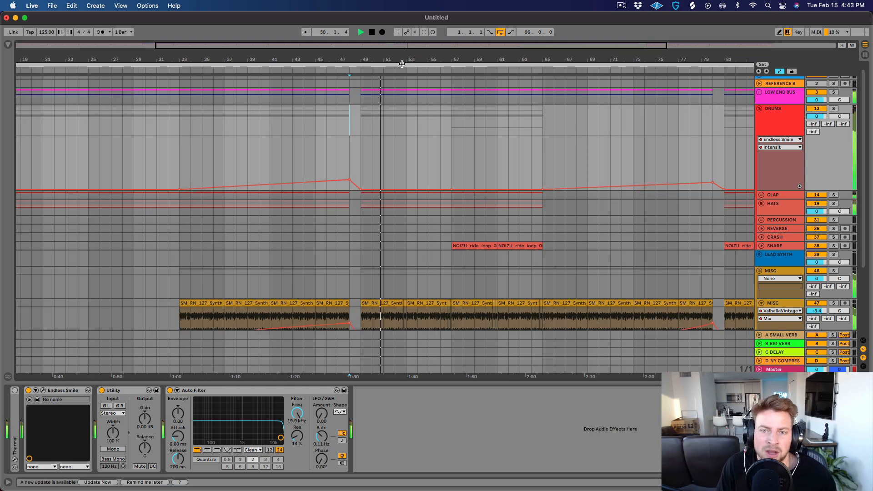
{"action": "left_click_drag", "start_coordinate": [350, 60], "coordinate": [339, 32]}
{"action": "scroll", "coordinate": [496, 218], "scroll_direction": "down", "scroll_amount": 5}
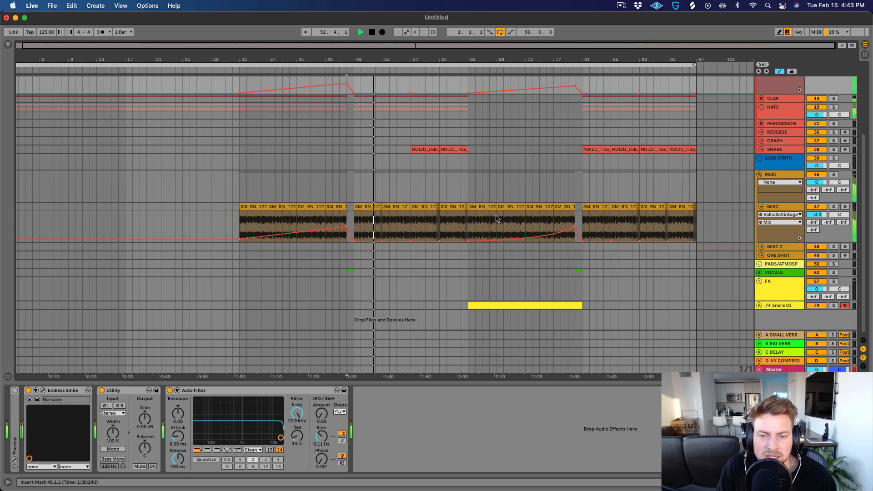
{"action": "scroll", "coordinate": [468, 208], "scroll_direction": "up", "scroll_amount": 10}
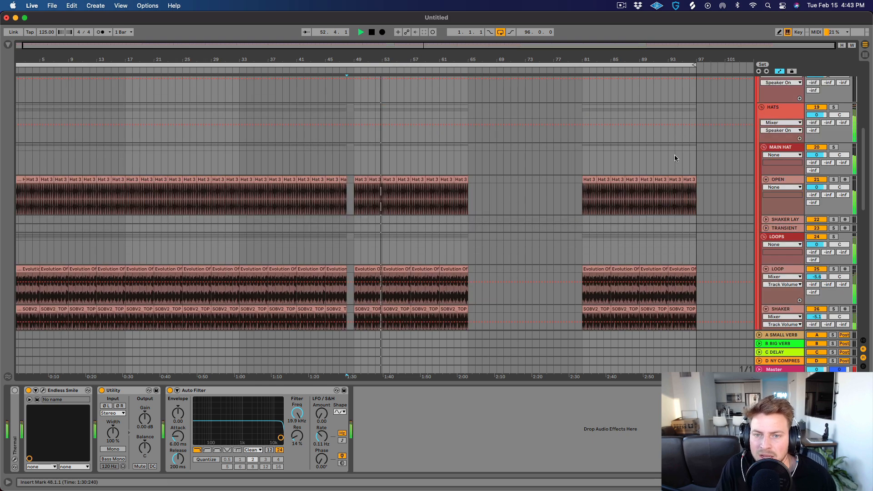
{"action": "scroll", "coordinate": [460, 210], "scroll_direction": "down", "scroll_amount": 10}
{"action": "left_click_drag", "start_coordinate": [439, 60], "coordinate": [439, 100]}
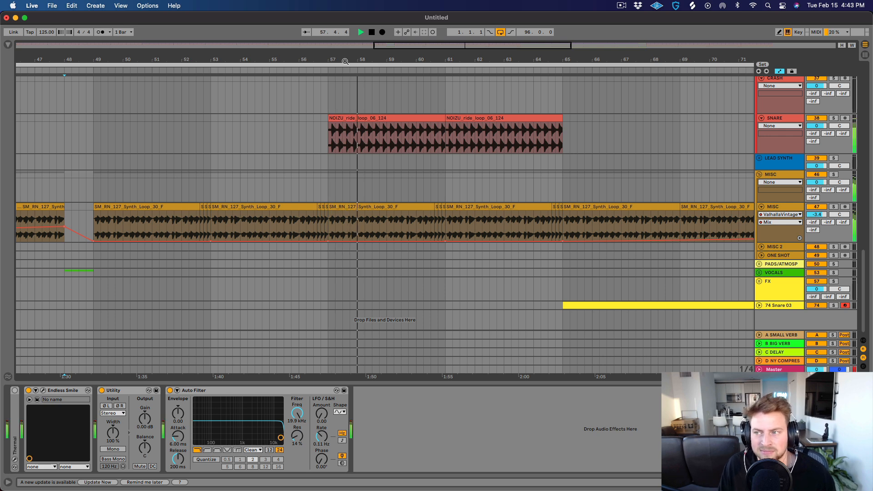
{"action": "left_click_drag", "start_coordinate": [407, 55], "coordinate": [314, 21]}
{"action": "scroll", "coordinate": [398, 249], "scroll_direction": "up", "scroll_amount": 10}
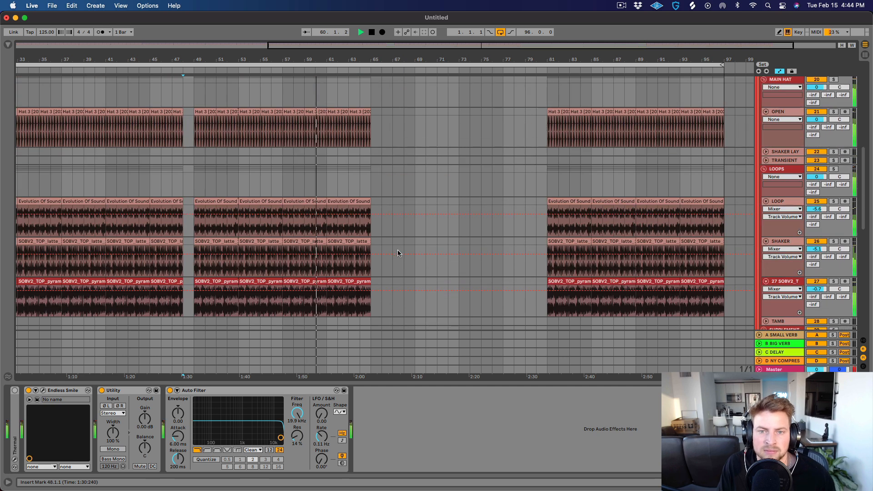
Step: Fold the OPEN track, the hat and loop tracks and the PERCUSSION tracks, and collapse the DRUMS group
{"action": "left_click", "coordinate": [766, 112]}
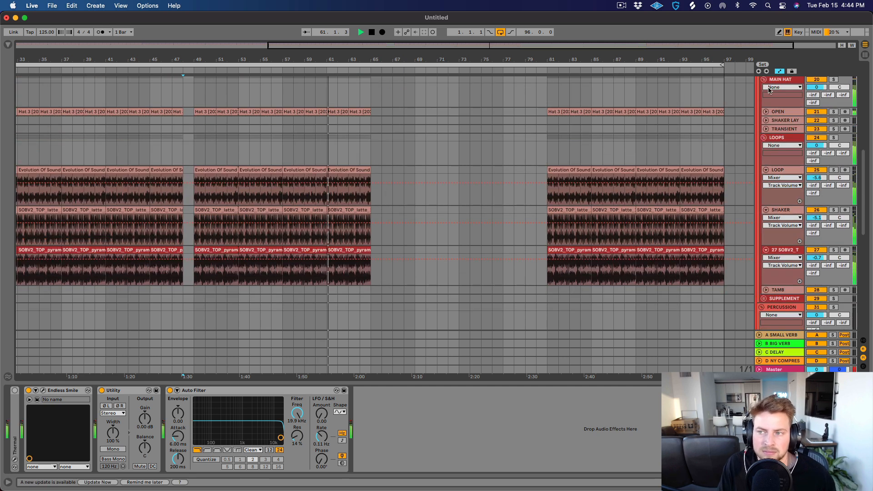
{"action": "left_click", "coordinate": [766, 112], "text": "alt"}
{"action": "left_click", "coordinate": [763, 80], "text": "alt"}
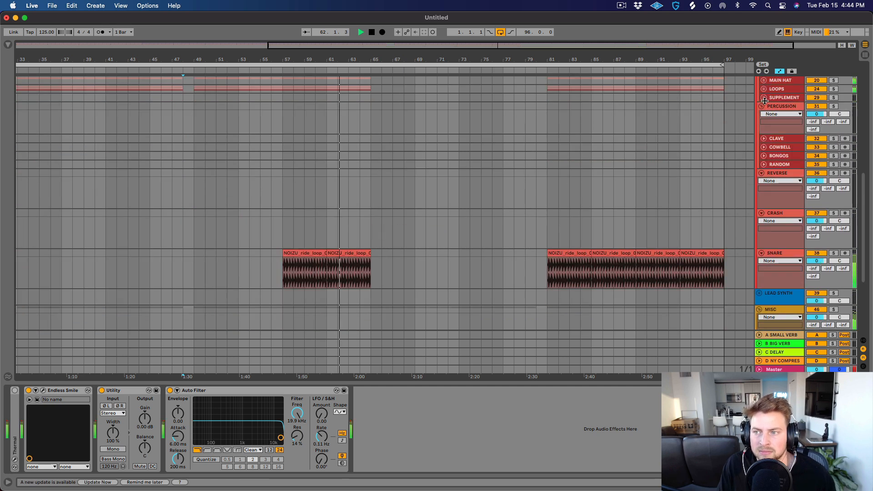
{"action": "left_click", "coordinate": [761, 106], "text": "alt"}
{"action": "scroll", "coordinate": [757, 139], "scroll_direction": "up", "scroll_amount": 3}
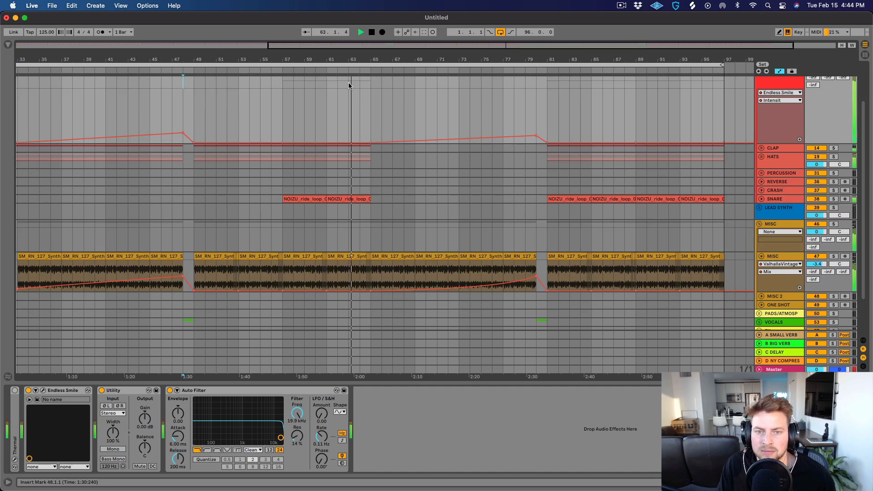
{"action": "left_click_drag", "start_coordinate": [365, 58], "coordinate": [463, 57]}
{"action": "scroll", "coordinate": [784, 97], "scroll_direction": "up", "scroll_amount": 3}
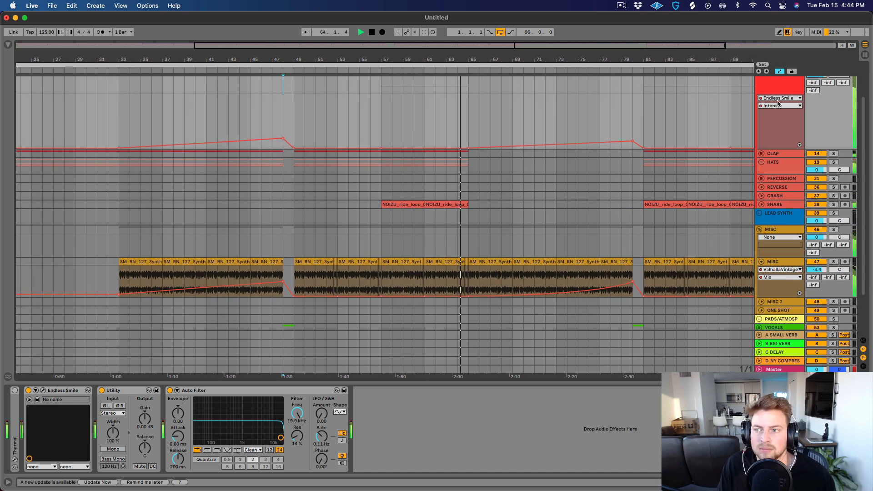
{"action": "left_click", "coordinate": [759, 93]}
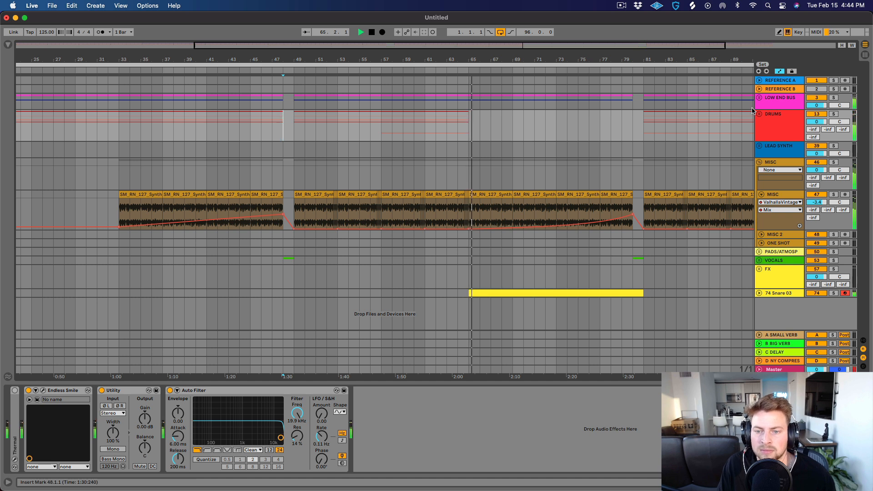
Step: Stop playback and replay the arrangement from bar 64 into the breakdown
{"action": "key", "text": "space"}
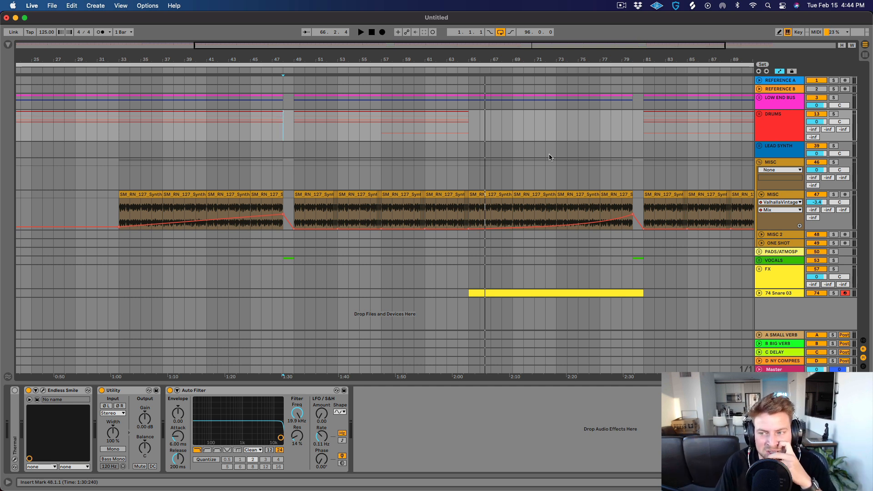
{"action": "left_click_drag", "start_coordinate": [456, 119], "coordinate": [524, 295]}
{"action": "left_click", "coordinate": [459, 131]}
{"action": "key", "text": "space"}
{"action": "left_click_drag", "start_coordinate": [486, 59], "coordinate": [431, 58]}
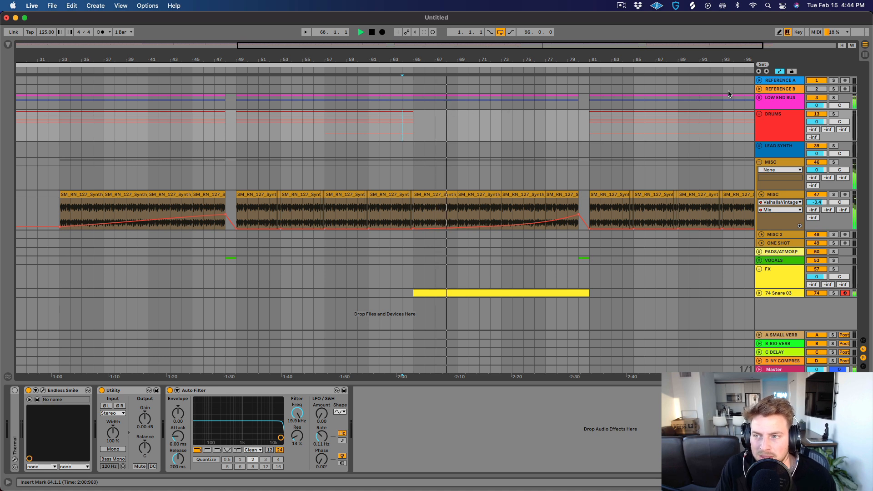
Step: Unfold LOW END BUS and examine its EQ Eight Device On automation, replaying the breakdown from bar 70
{"action": "left_click", "coordinate": [759, 98]}
{"action": "left_click_drag", "start_coordinate": [441, 141], "coordinate": [501, 139]}
{"action": "key", "text": "space"}
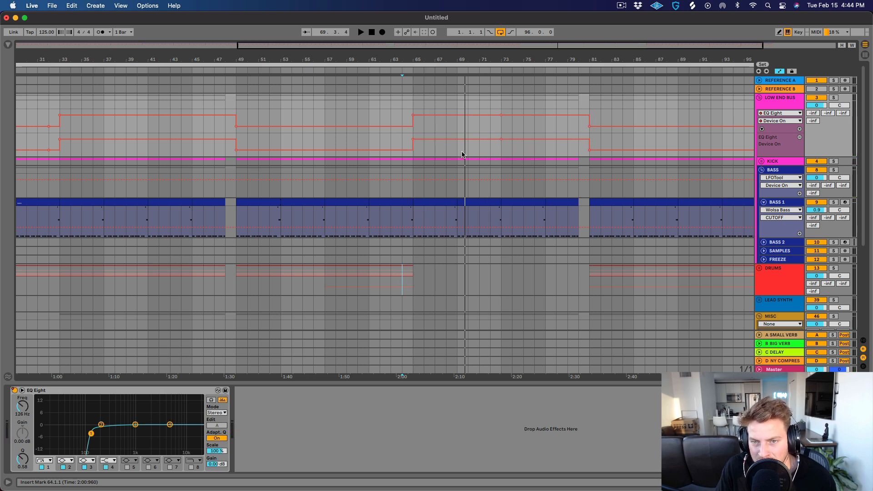
{"action": "left_click", "coordinate": [467, 146]}
{"action": "key", "text": "space"}
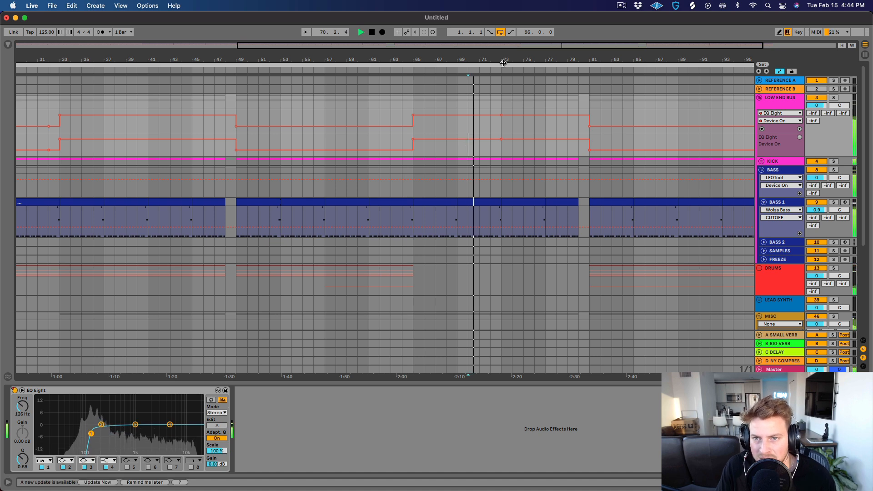
{"action": "left_click_drag", "start_coordinate": [504, 64], "coordinate": [503, 88]}
{"action": "scroll", "coordinate": [539, 218], "scroll_direction": "down", "scroll_amount": 6}
{"action": "scroll", "coordinate": [709, 178], "scroll_direction": "up", "scroll_amount": 5}
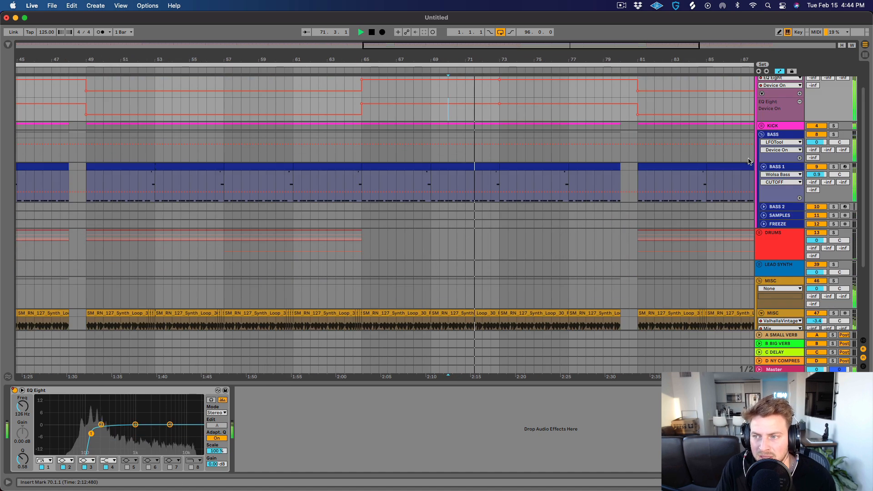
Step: Fold the BASS group, and examine the MISC reverb Mix ramp and the unfolded 74 Snare 03 Auto Filter automation during playback
{"action": "left_click", "coordinate": [761, 134]}
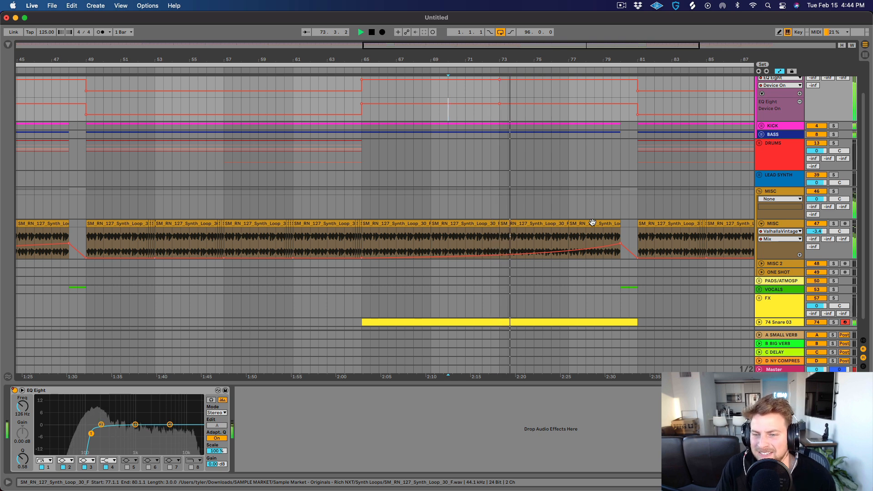
{"action": "left_click_drag", "start_coordinate": [562, 59], "coordinate": [475, 47]}
{"action": "scroll", "coordinate": [506, 221], "scroll_direction": "down", "scroll_amount": 2}
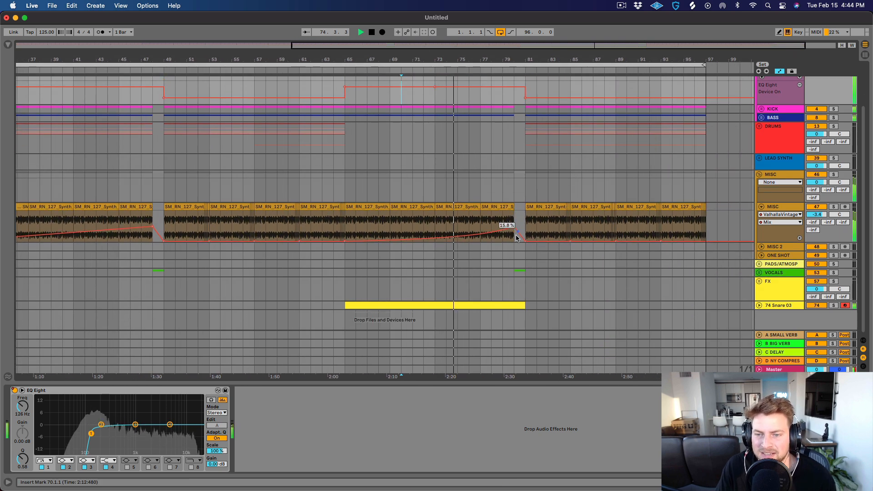
{"action": "scroll", "coordinate": [517, 240], "scroll_direction": "up", "scroll_amount": 2}
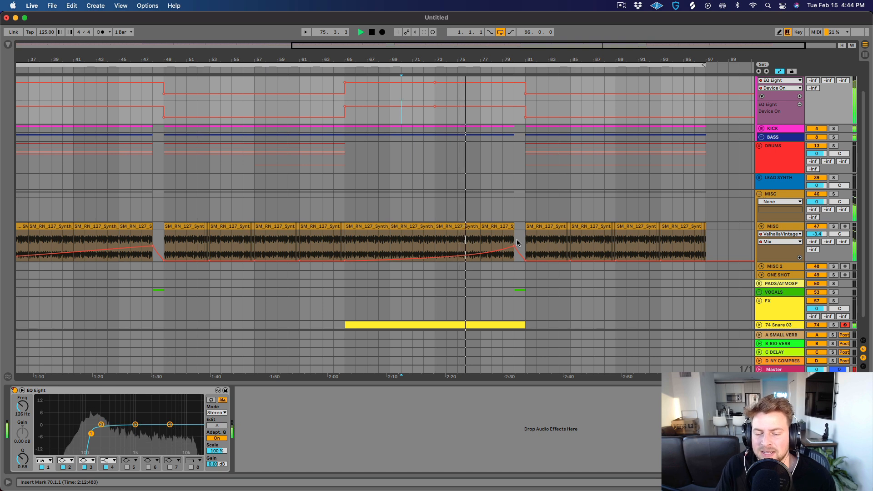
{"action": "scroll", "coordinate": [517, 239], "scroll_direction": "down", "scroll_amount": 1}
{"action": "scroll", "coordinate": [517, 239], "scroll_direction": "down", "scroll_amount": 2}
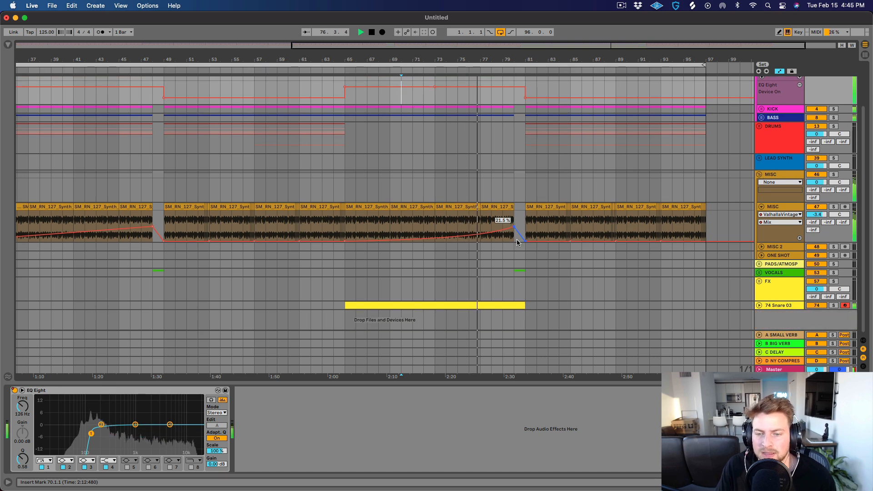
{"action": "left_click", "coordinate": [759, 306]}
{"action": "scroll", "coordinate": [723, 316], "scroll_direction": "down", "scroll_amount": 5}
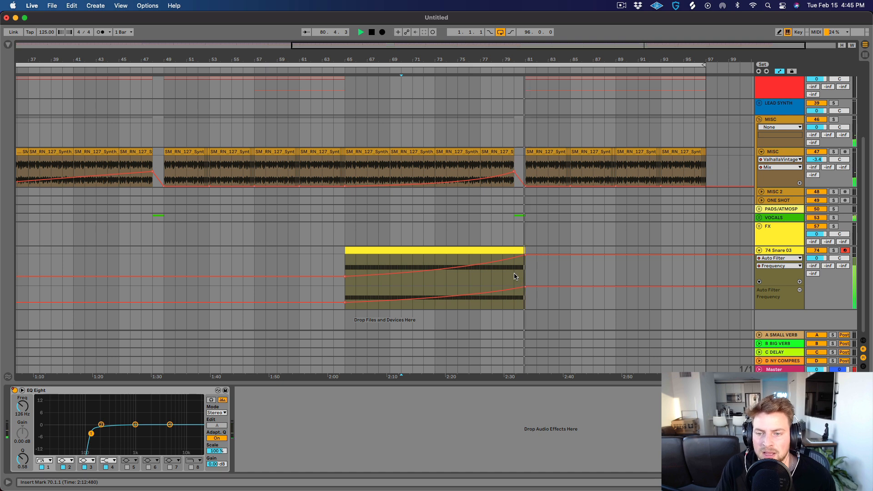
{"action": "scroll", "coordinate": [545, 245], "scroll_direction": "up", "scroll_amount": 3}
Step: Stop playback, unfold DRUMS, and mark the breakdown from bar 65 to 81 on the DRUMS and FX groups
{"action": "key", "text": "space"}
{"action": "left_click_drag", "start_coordinate": [514, 148], "coordinate": [535, 152]}
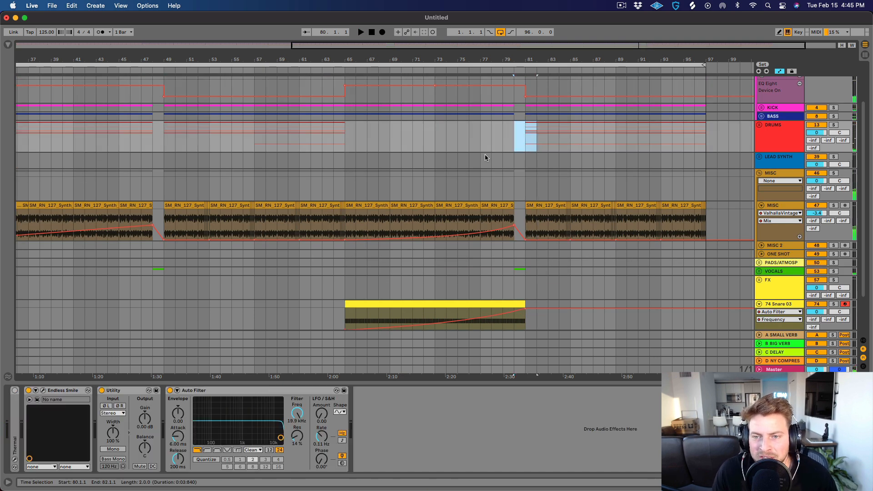
{"action": "left_click_drag", "start_coordinate": [350, 137], "coordinate": [522, 135]}
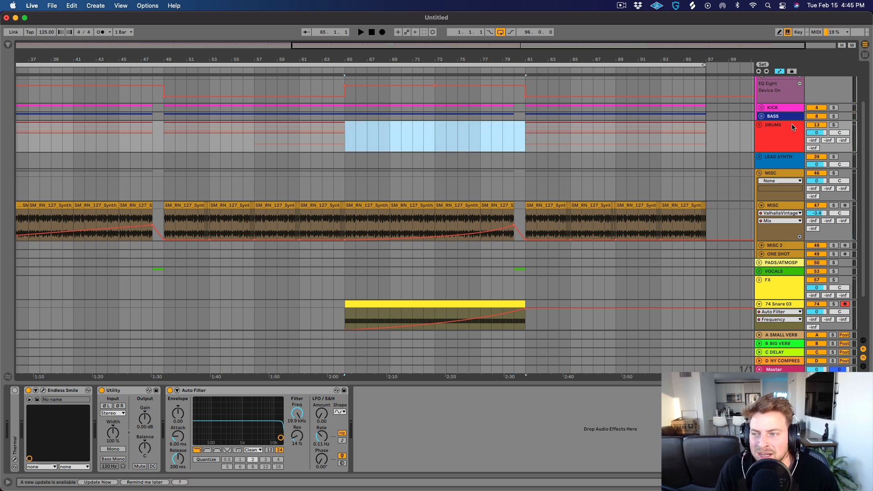
{"action": "left_click", "coordinate": [758, 125]}
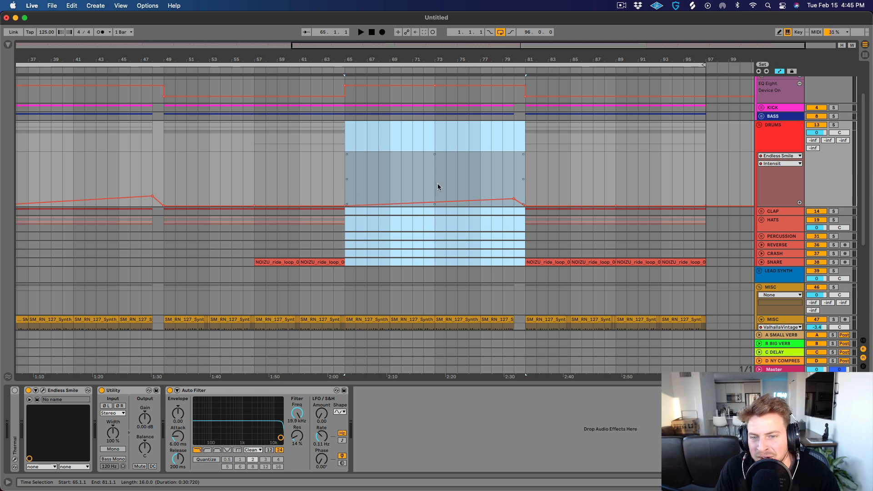
{"action": "left_click", "coordinate": [384, 211]}
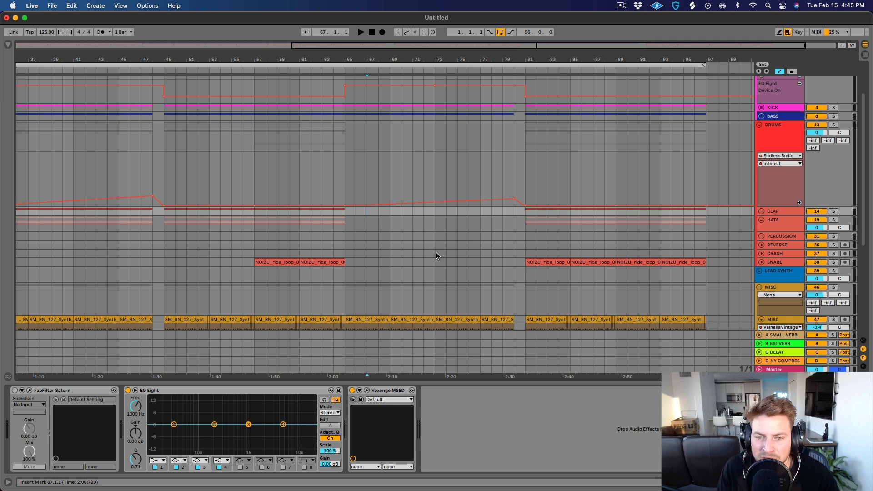
{"action": "scroll", "coordinate": [414, 204], "scroll_direction": "down", "scroll_amount": 8}
{"action": "left_click_drag", "start_coordinate": [345, 234], "coordinate": [356, 234]}
{"action": "left_click", "coordinate": [526, 231], "text": "shift"}
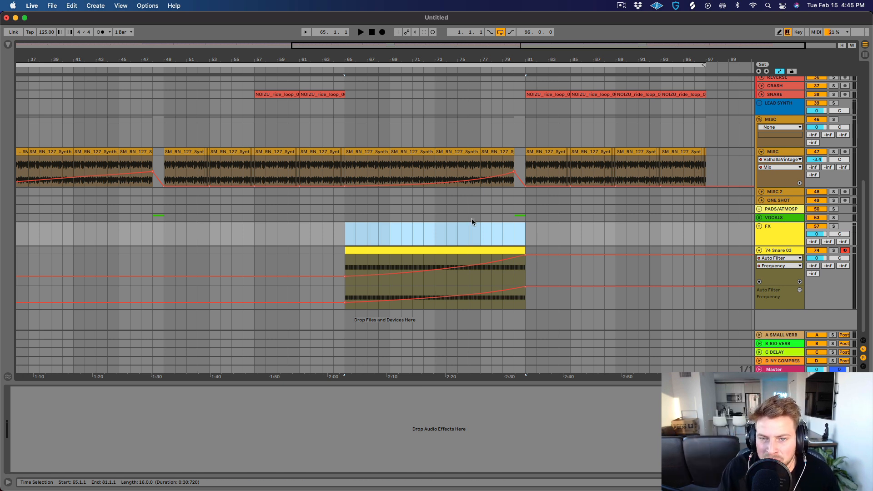
Step: Play the transition into the second drop from bar 80 and review the tracks below
{"action": "left_click_drag", "start_coordinate": [414, 56], "coordinate": [499, 34]}
{"action": "scroll", "coordinate": [605, 166], "scroll_direction": "up", "scroll_amount": 5}
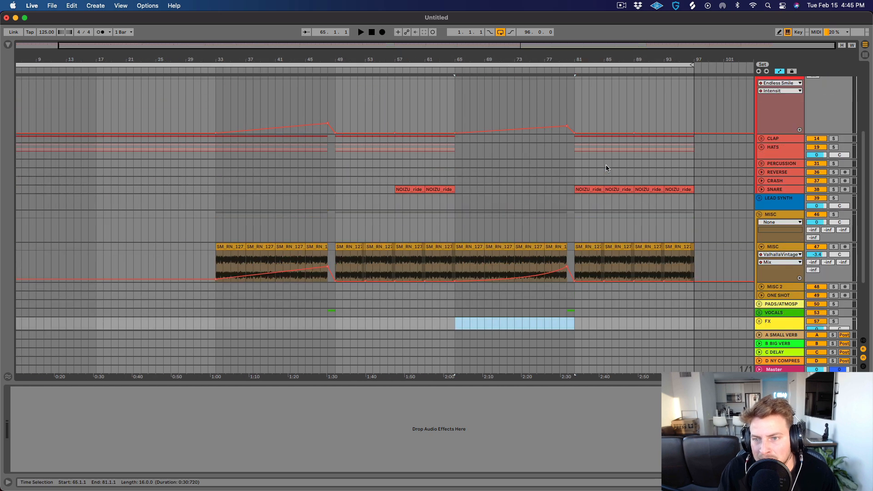
{"action": "scroll", "coordinate": [606, 168], "scroll_direction": "up", "scroll_amount": 2}
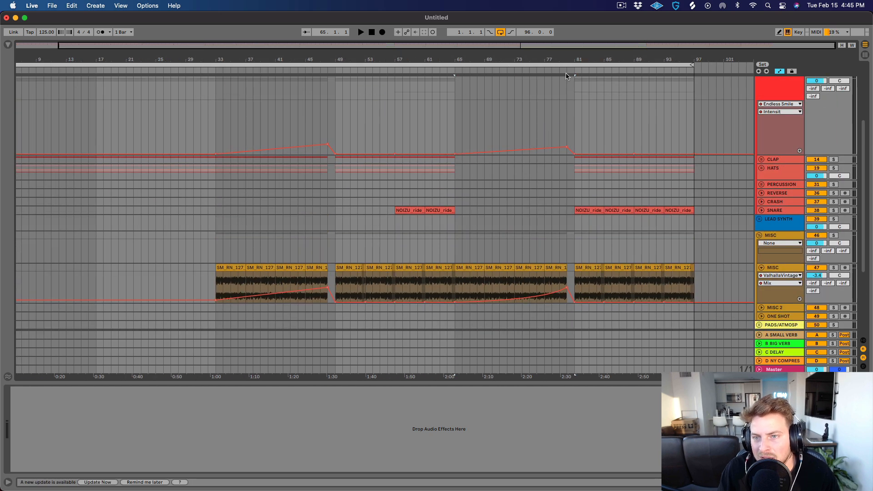
{"action": "left_click", "coordinate": [568, 126]}
{"action": "key", "text": "space"}
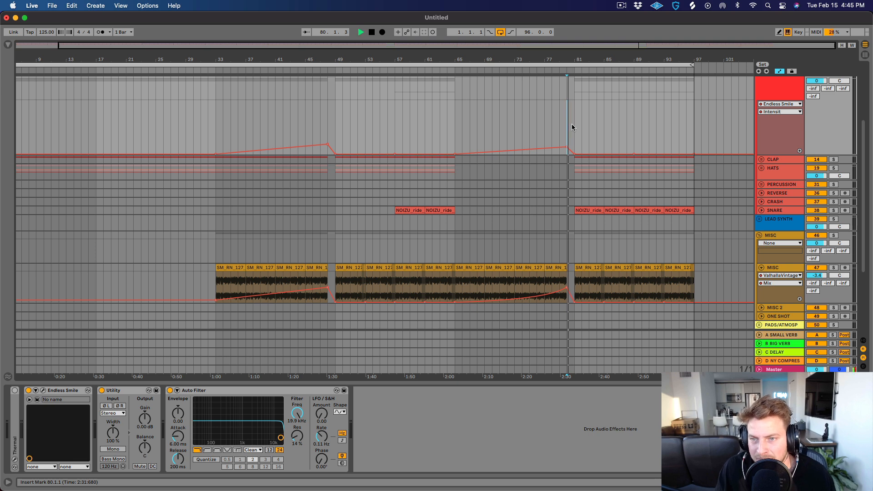
{"action": "left_click_drag", "start_coordinate": [608, 59], "coordinate": [527, 54]}
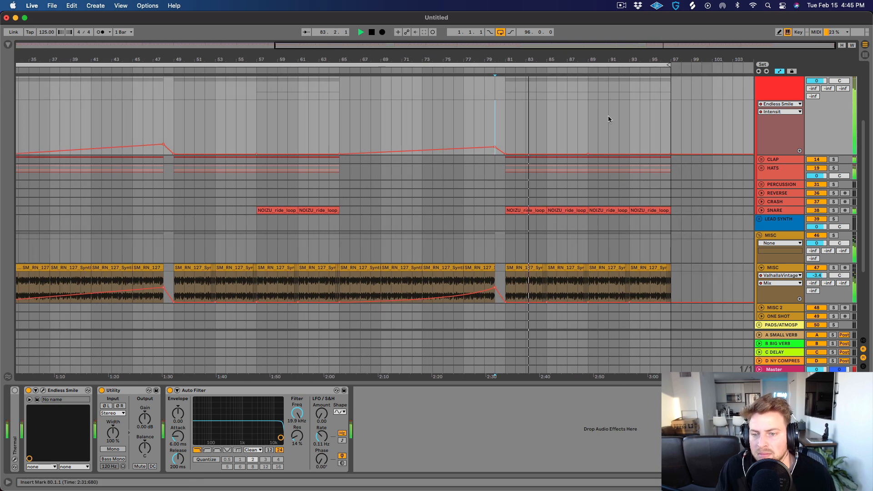
{"action": "scroll", "coordinate": [607, 114], "scroll_direction": "down", "scroll_amount": 3}
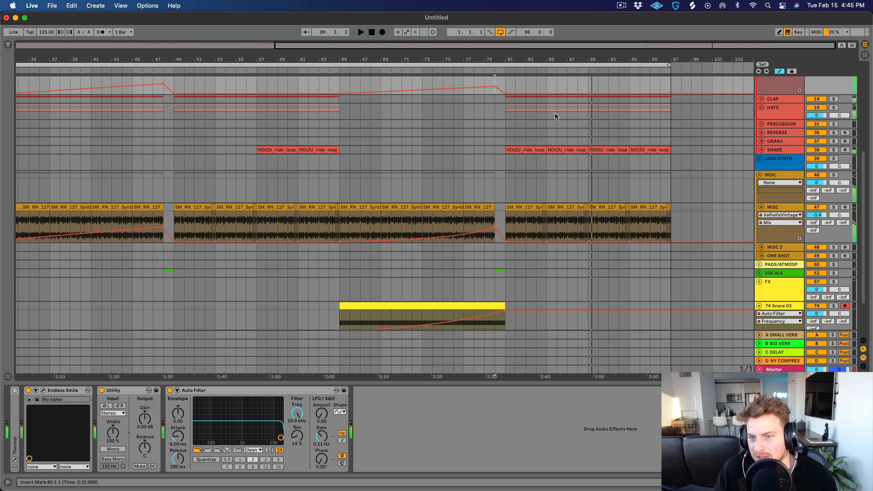
Step: Stop playback and mark the empty percussion, reverse and crash area of the second drop between bars 81 and 97
{"action": "left_click_drag", "start_coordinate": [593, 127], "coordinate": [673, 141]}
{"action": "key", "text": "space"}
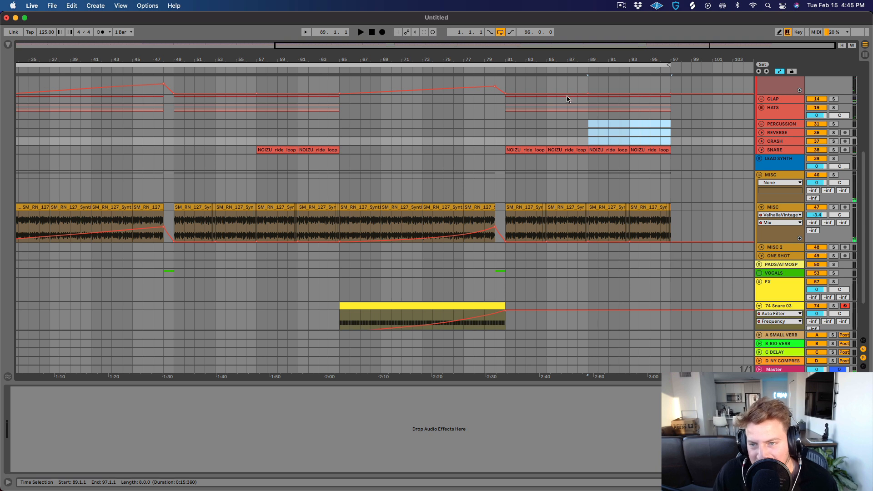
{"action": "left_click_drag", "start_coordinate": [506, 134], "coordinate": [597, 125]}
{"action": "scroll", "coordinate": [620, 141], "scroll_direction": "down", "scroll_amount": 4}
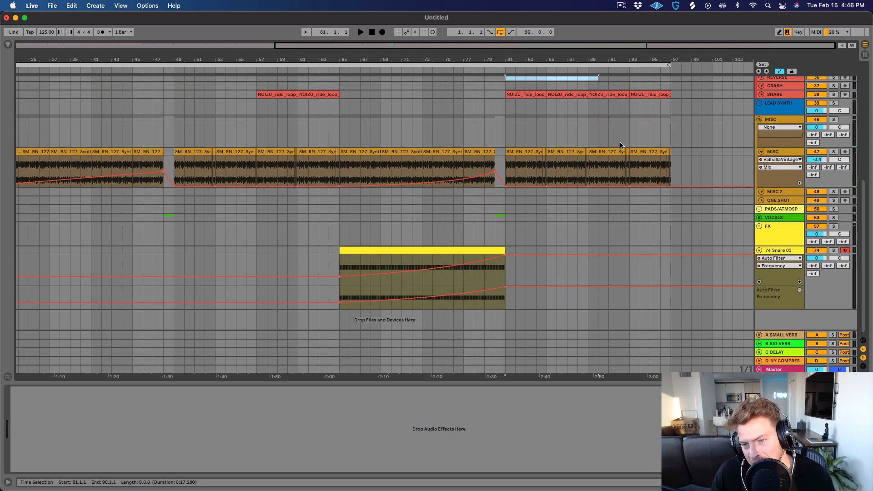